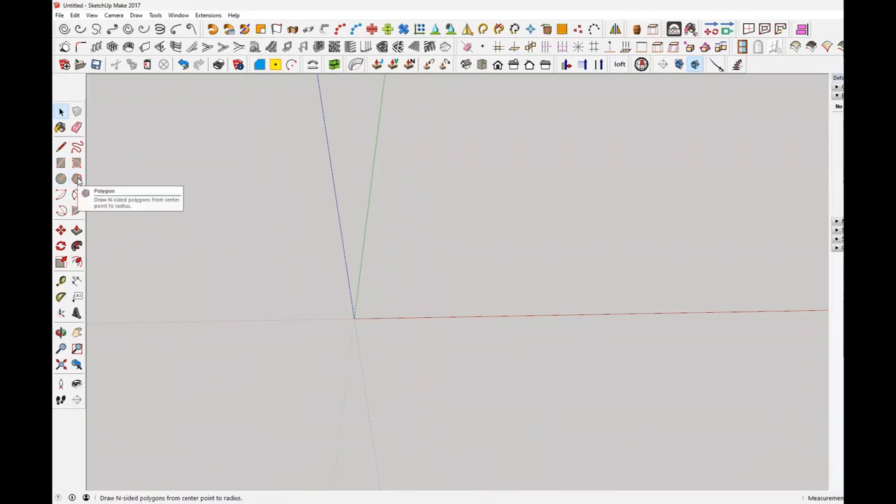
Step: Draw a hexagon on the ground plane, centred on the origin with one vertex on the red axis
click(77, 179)
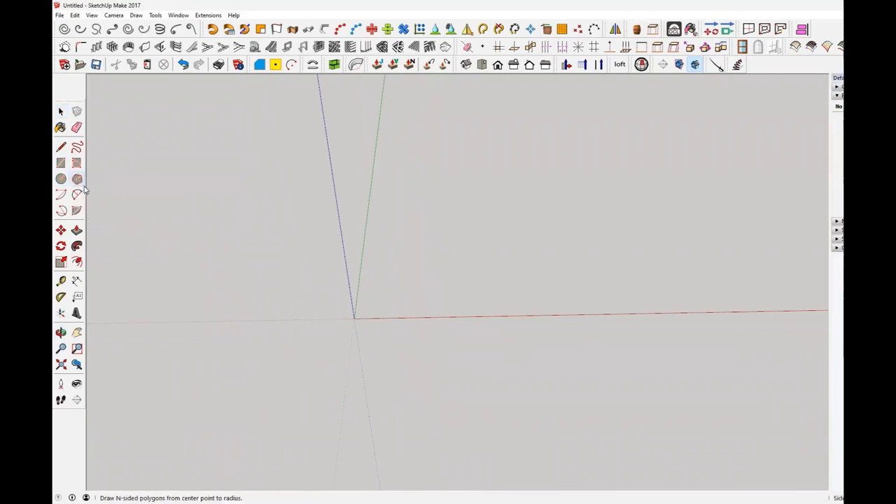
click(353, 318)
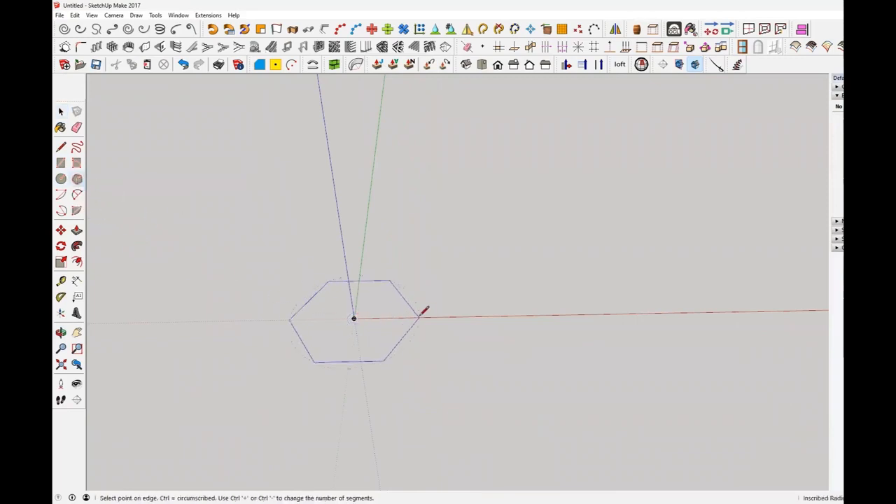
click(420, 315)
middle_drag(430, 312, 424, 386)
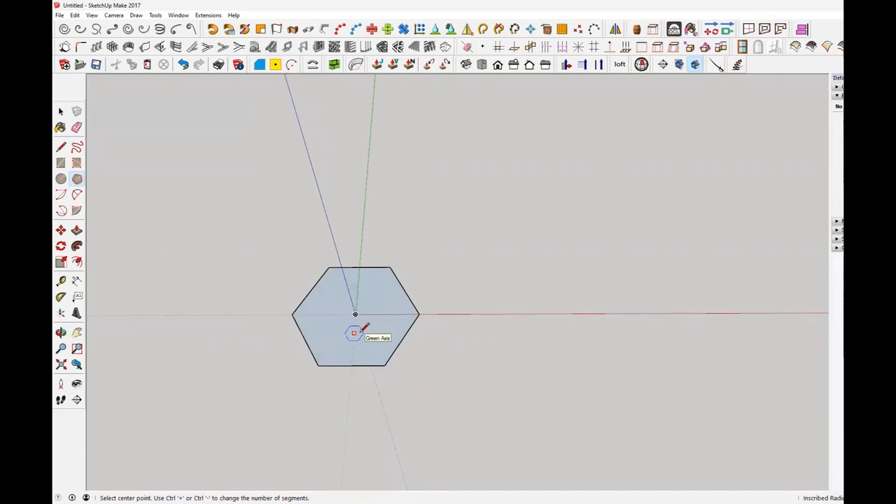
Step: Set the polygon's number of sides to 8 to turn it into an octagon
key(space)
triple_click(394, 353)
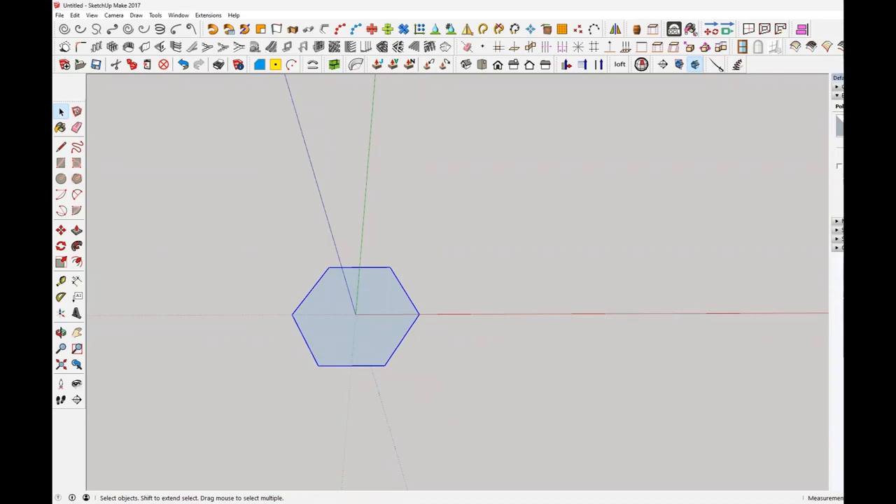
key(Return)
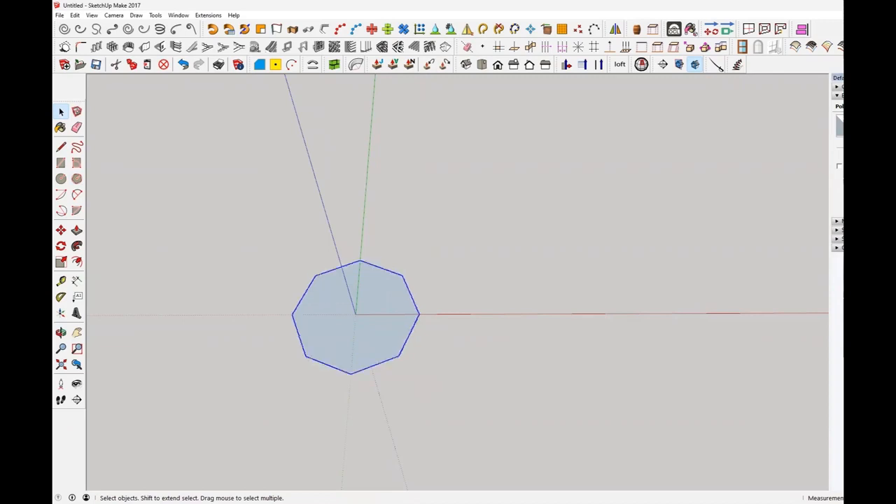
middle_drag(645, 304, 179, 197)
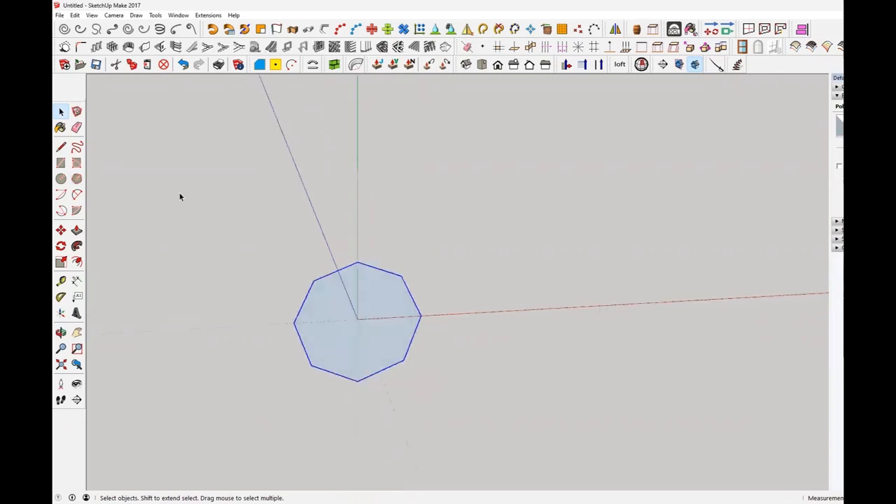
Step: Reverse the octagon's face so that its white front side points up
right_click(326, 322)
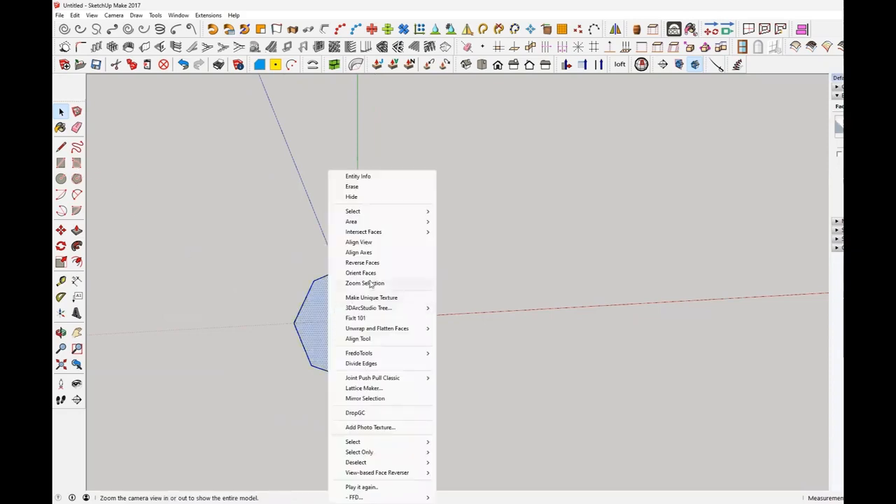
click(374, 263)
middle_drag(298, 316, 395, 250)
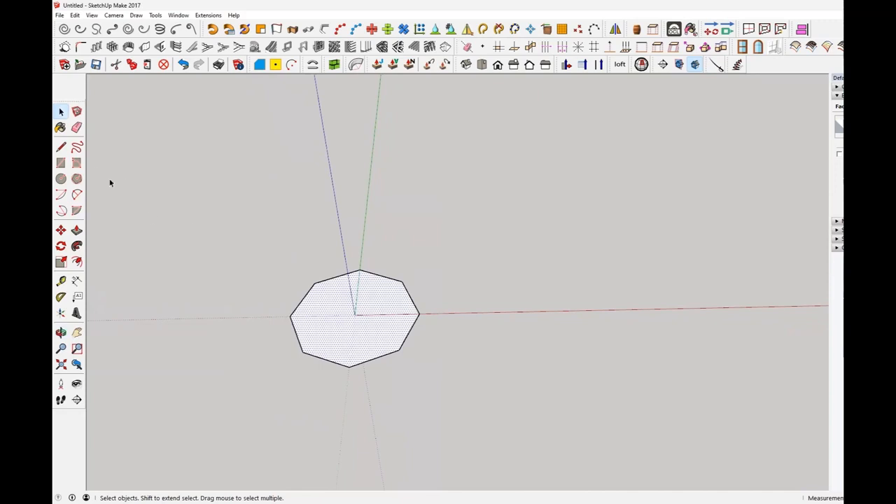
Step: Draw four lines across the octagon joining opposite vertices, dividing it into eight triangular faces
click(61, 147)
click(291, 315)
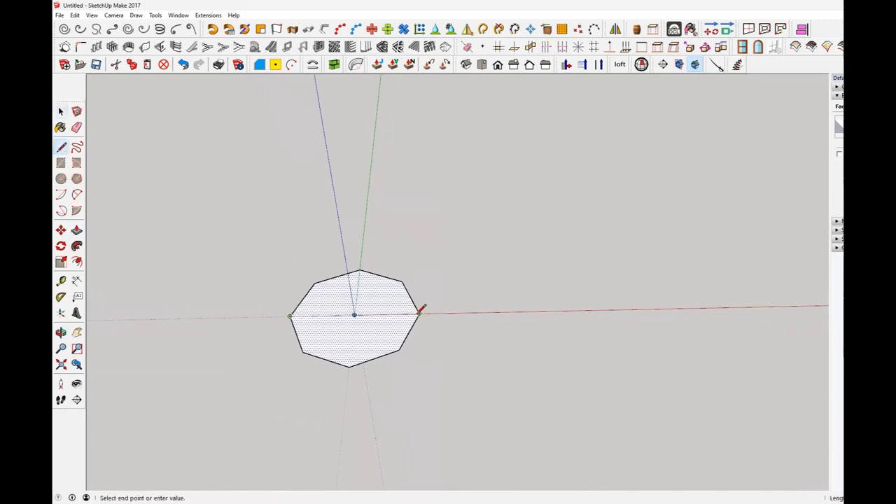
click(418, 313)
click(402, 281)
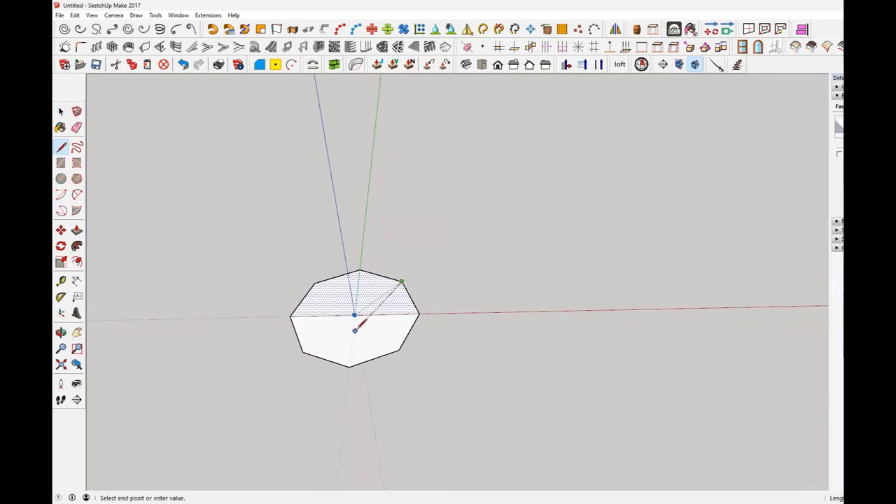
click(303, 352)
click(314, 282)
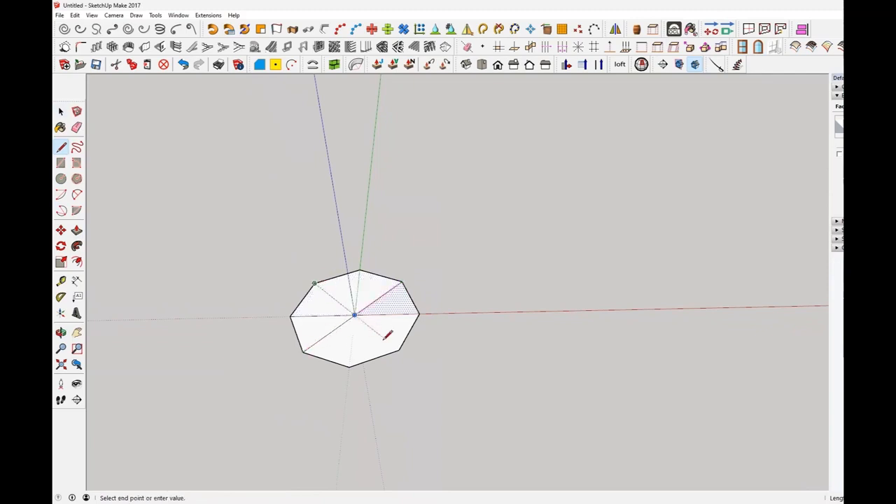
click(398, 348)
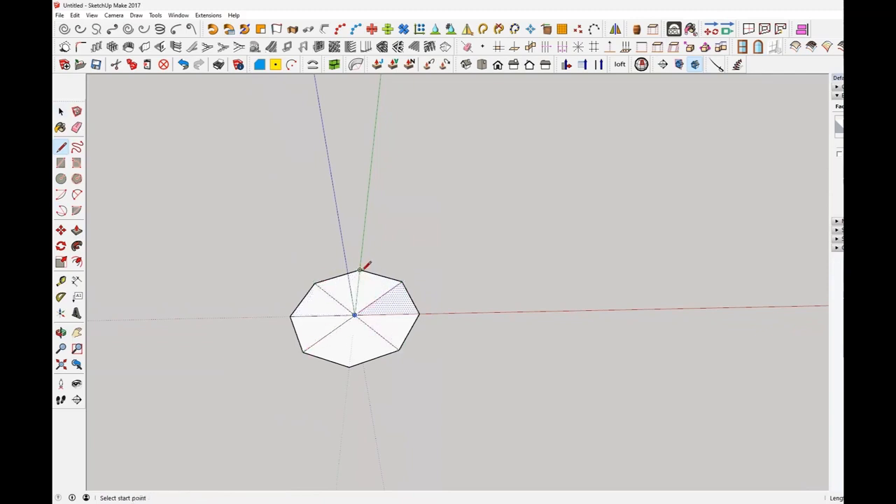
click(359, 270)
click(351, 364)
middle_drag(388, 328, 380, 419)
Step: Select all edges and faces of the divided octagon and make them a group
click(61, 111)
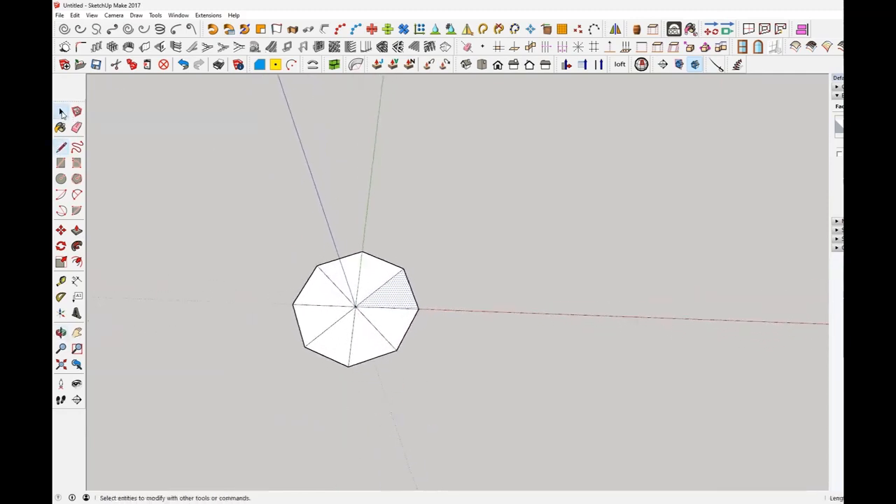
drag(250, 204, 482, 413)
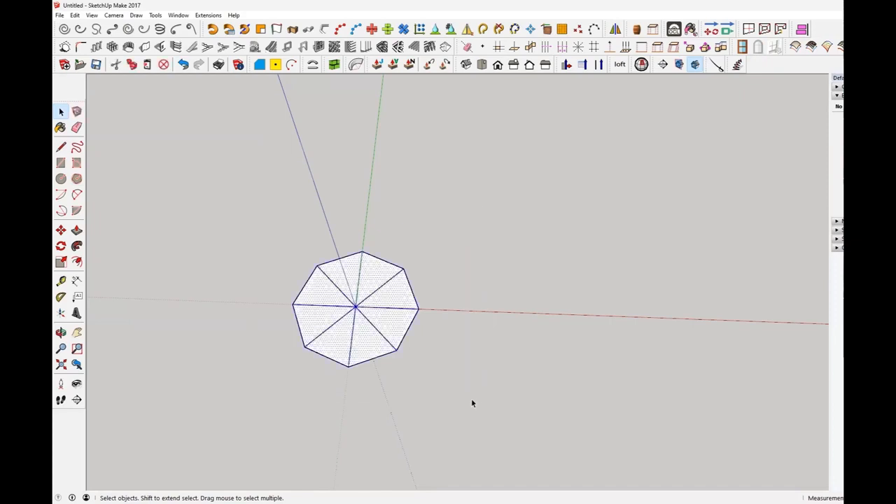
right_click(389, 333)
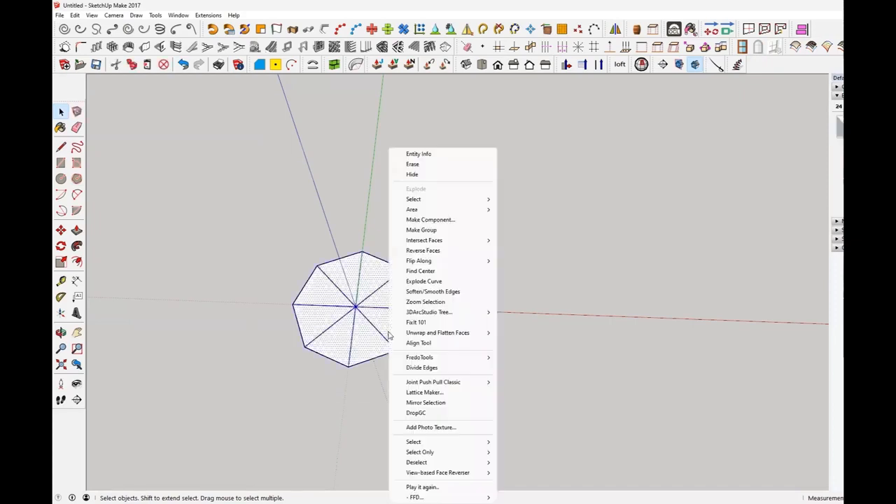
click(420, 229)
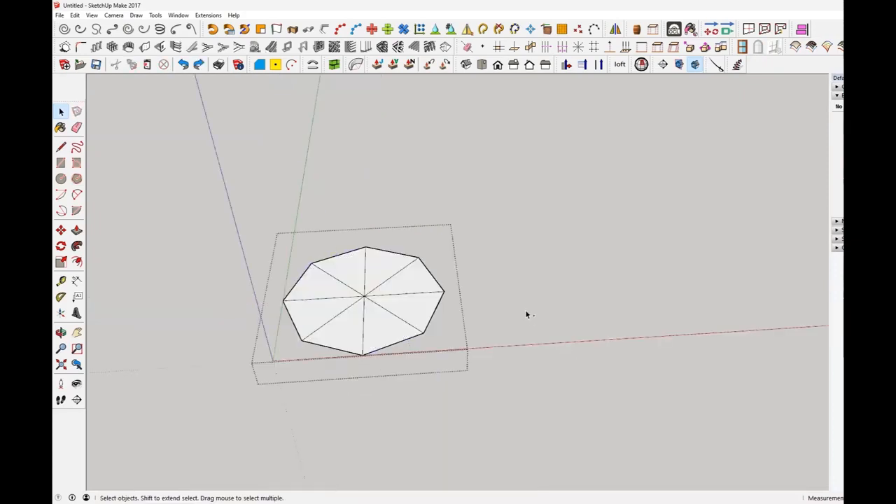
Step: Examine where the axes origin sits inside the octagon group by opening and closing it for editing
click(551, 334)
click(380, 338)
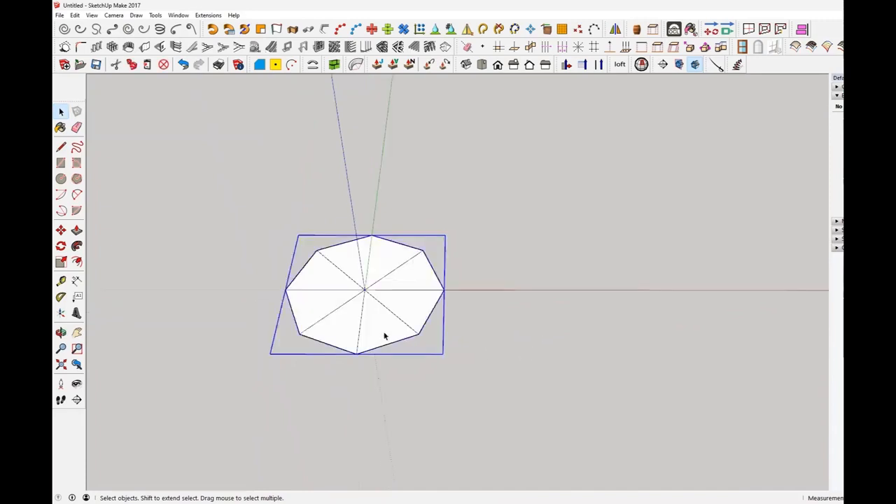
double_click(290, 346)
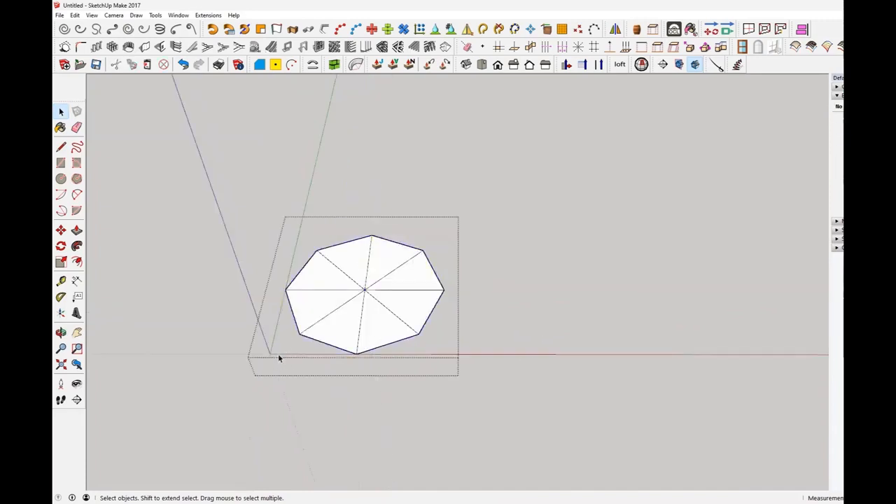
click(482, 383)
Step: Make the octagon group a component with its axes origin at the octagon's centre
click(405, 327)
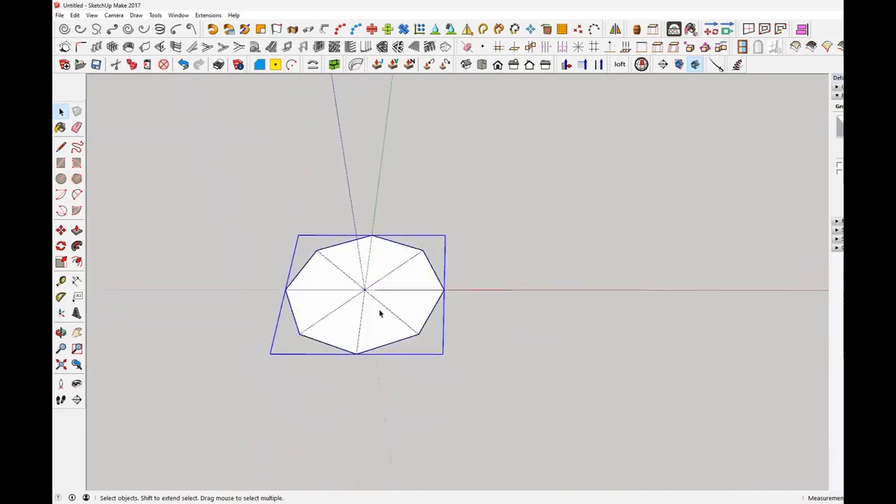
right_click(381, 313)
click(450, 202)
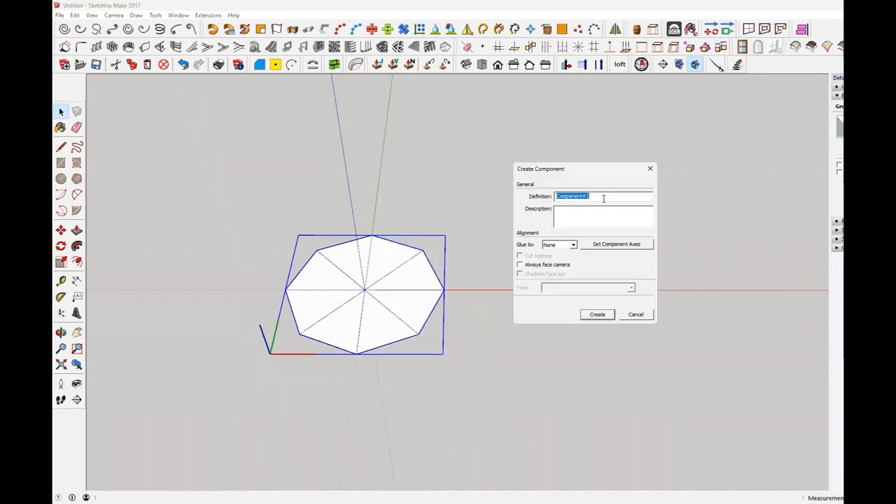
click(614, 245)
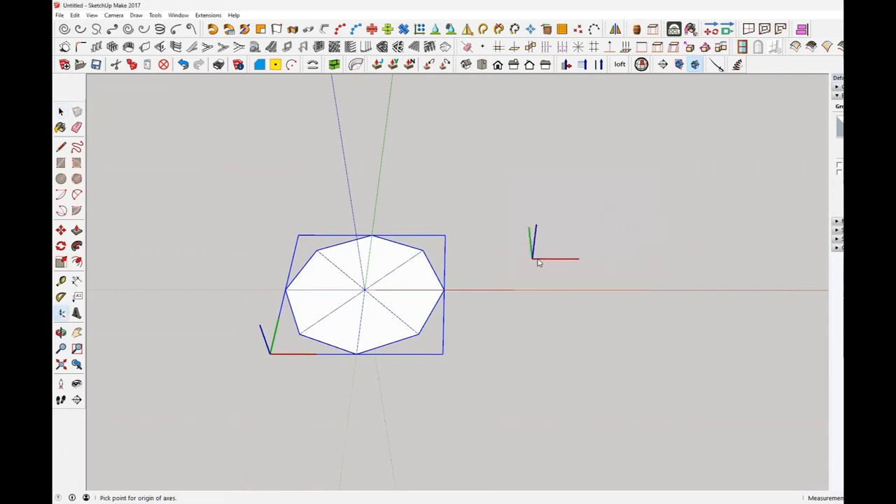
click(365, 291)
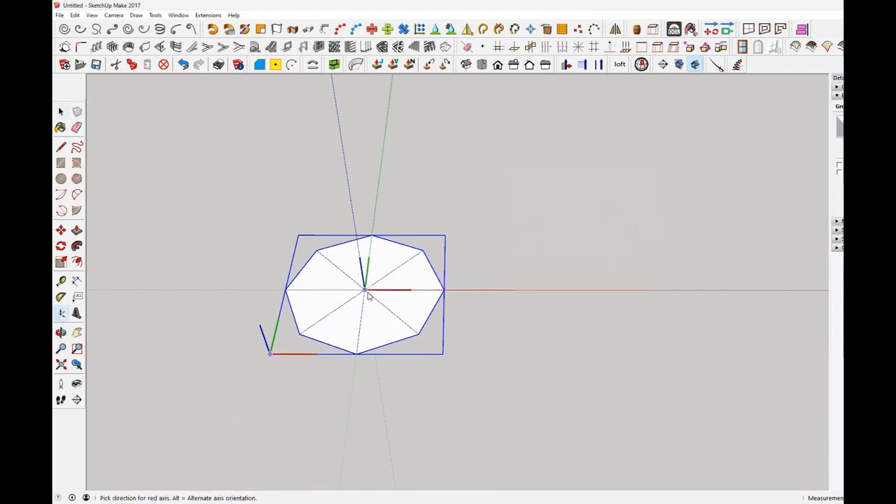
click(366, 291)
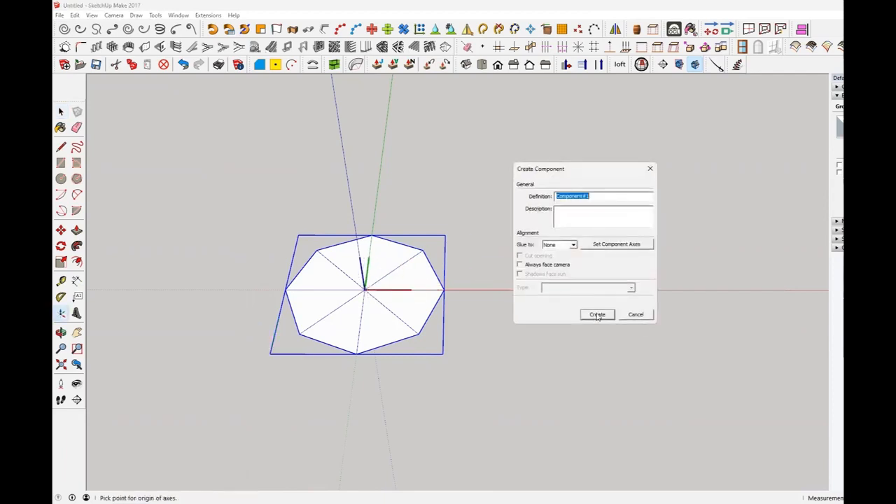
click(597, 315)
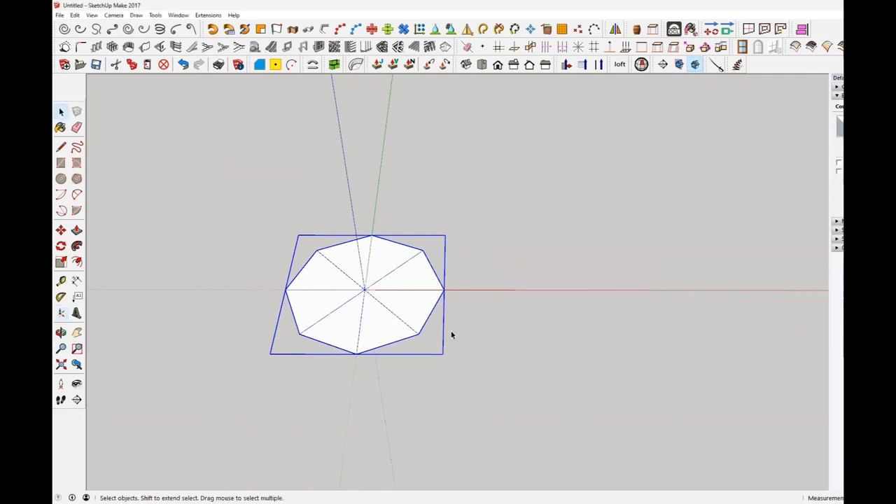
middle_drag(452, 334, 486, 310)
click(426, 336)
click(396, 321)
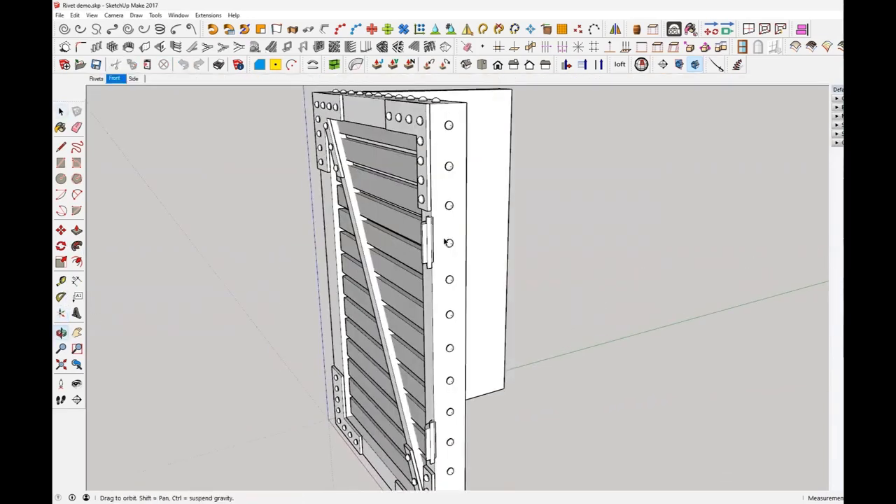
Step: Examine the statistics of the entire Rivet demo model, including nested components, in Model Info
middle_drag(420, 301, 448, 294)
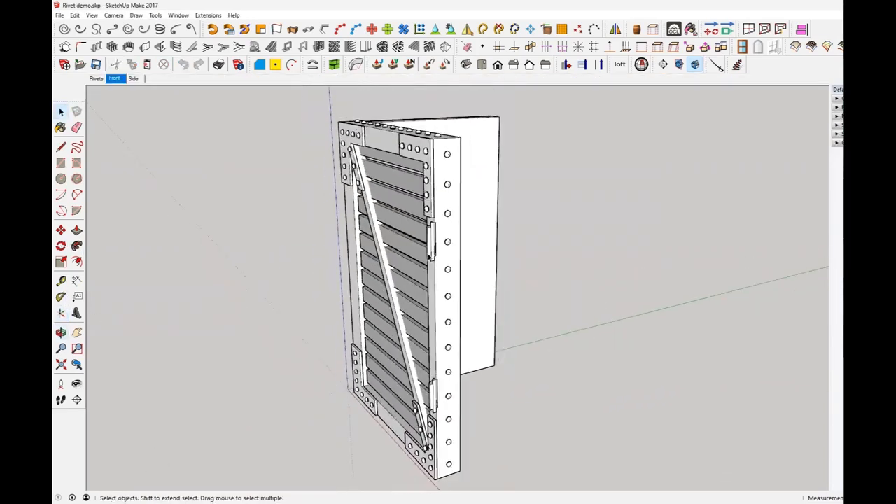
click(179, 15)
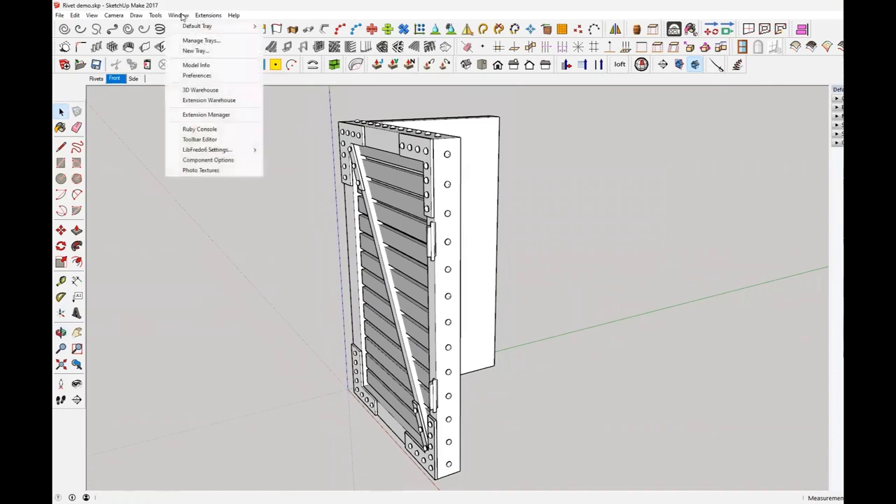
click(196, 65)
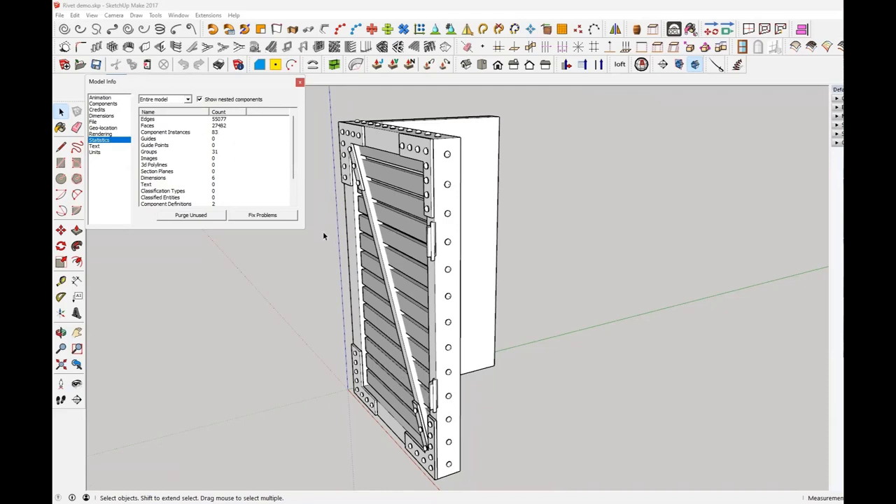
click(300, 83)
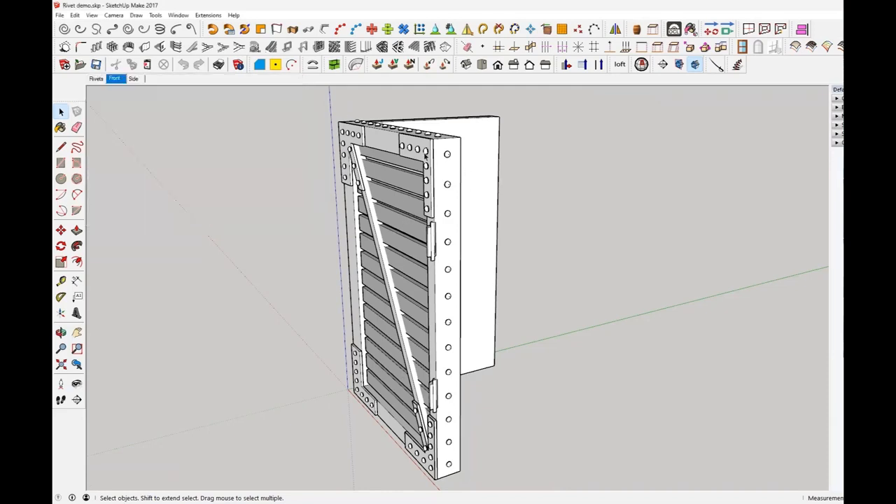
Step: Examine the entity information and the inside of the top rivet component on the door's narrow side face
click(448, 155)
scroll(449, 157, up, 3)
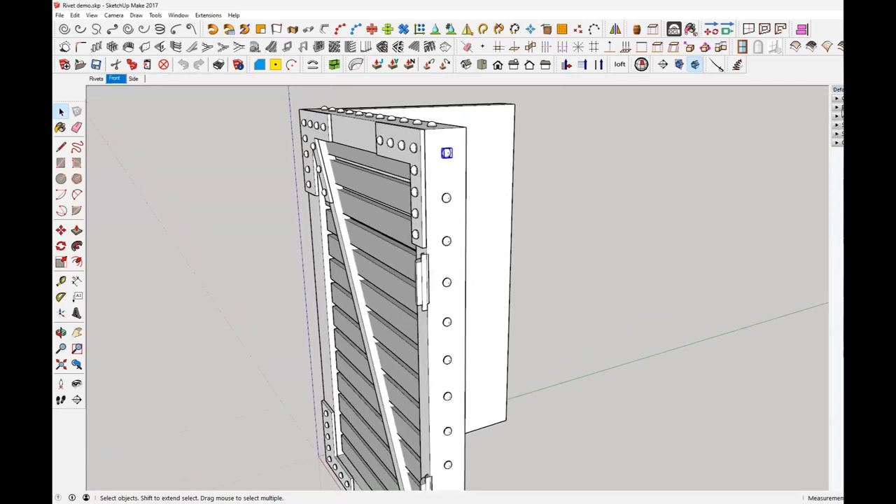
click(837, 110)
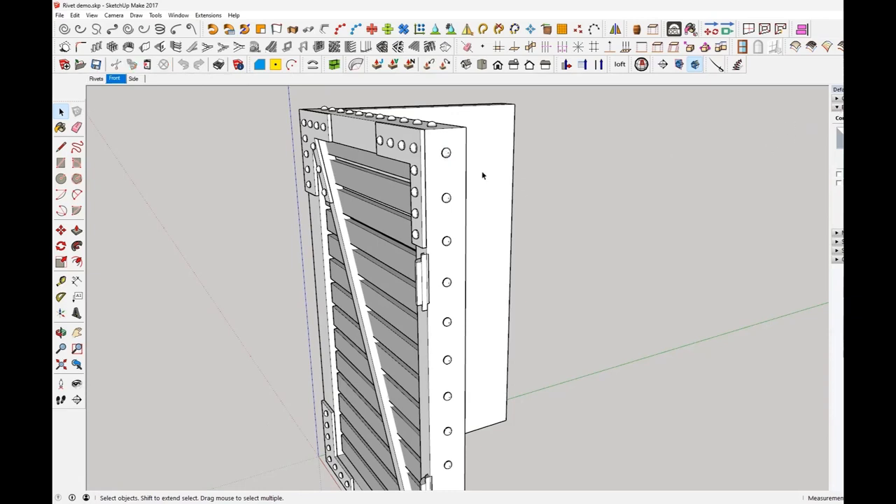
double_click(445, 152)
click(446, 153)
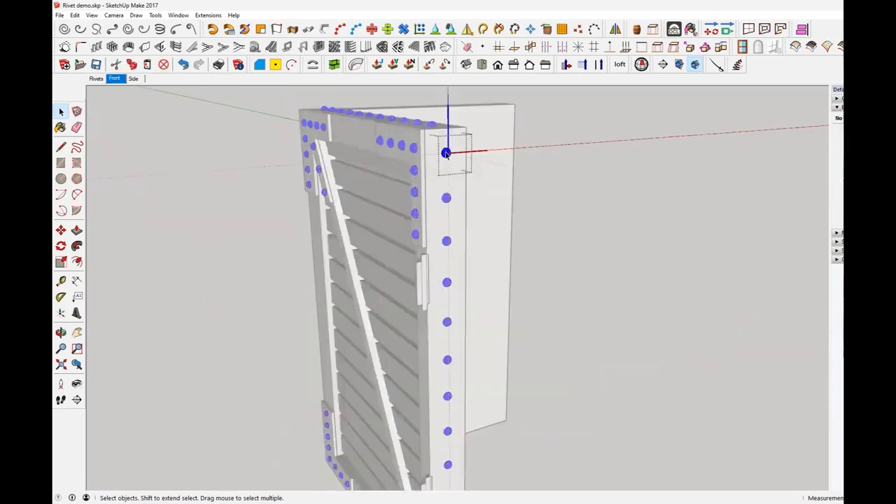
click(837, 108)
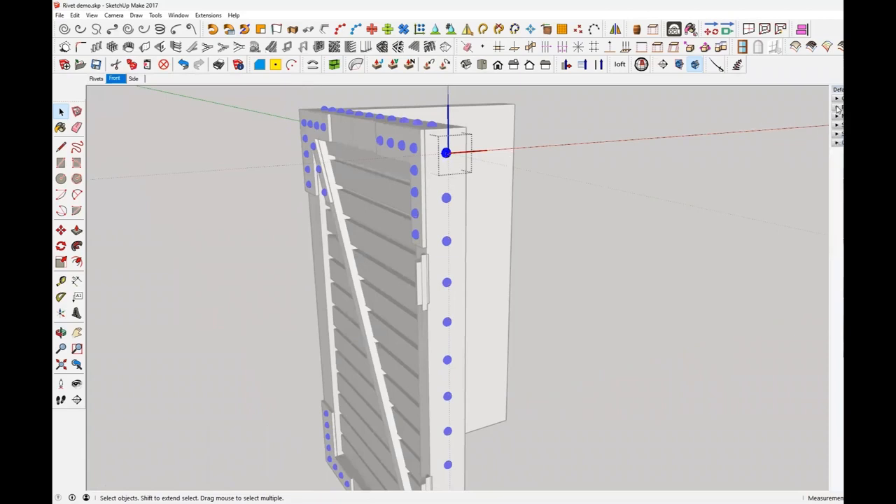
click(632, 214)
Step: Examine the top rivet and its neighbouring rivets on the door's narrow side and front face up close
scroll(462, 156, up, 2)
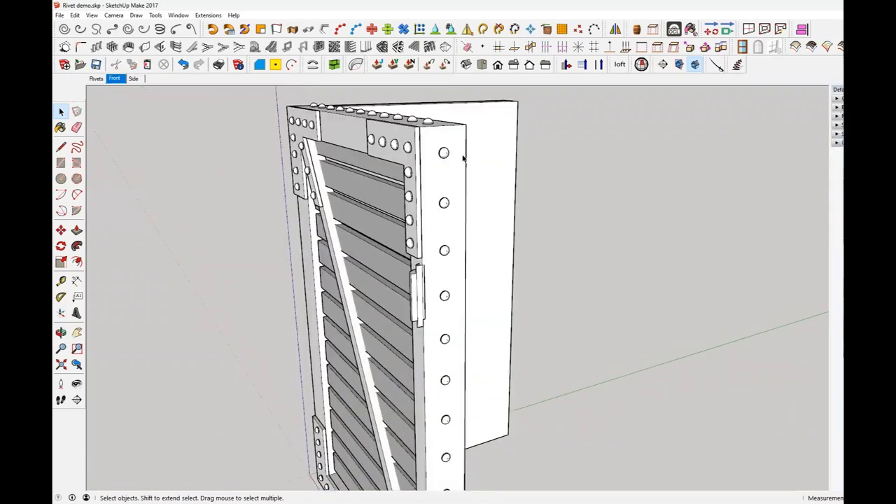
mouse_move(460, 168)
middle_down()
mouse_move(458, 177)
mouse_move(471, 173)
mouse_move(480, 203)
mouse_move(452, 180)
mouse_move(501, 171)
mouse_move(482, 175)
middle_up()
click(463, 170)
scroll(453, 181, up, 2)
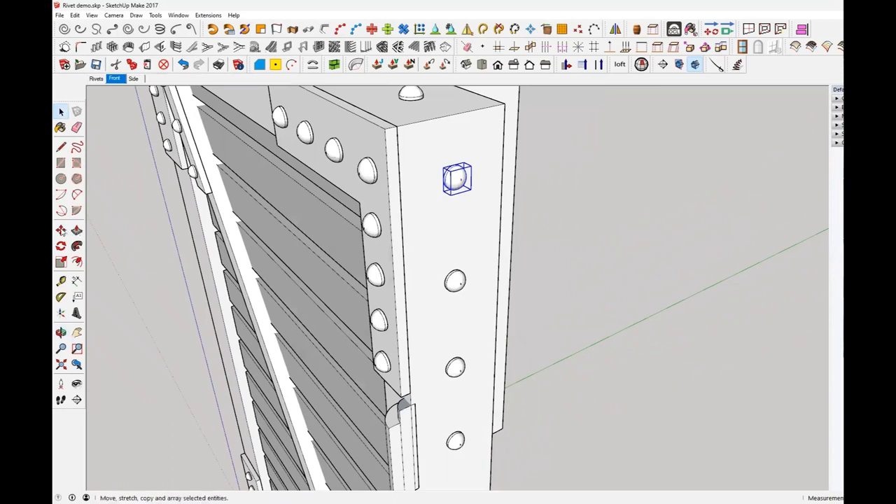
click(61, 231)
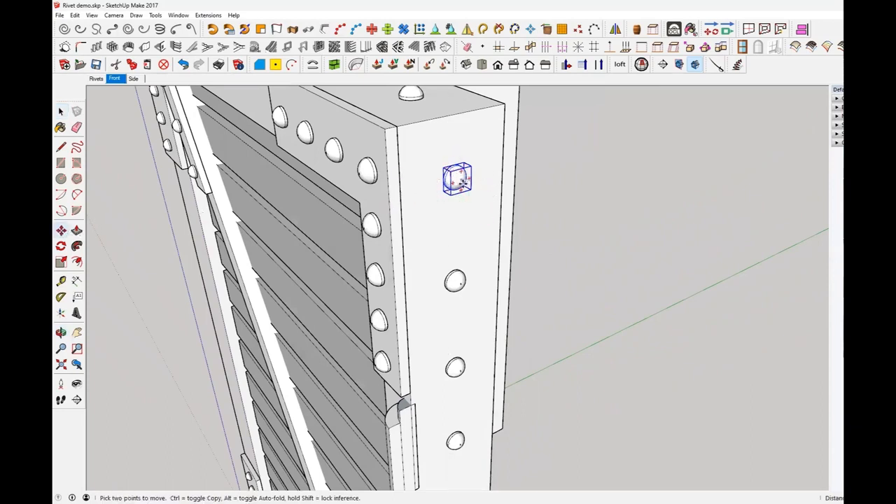
middle_drag(476, 216, 437, 210)
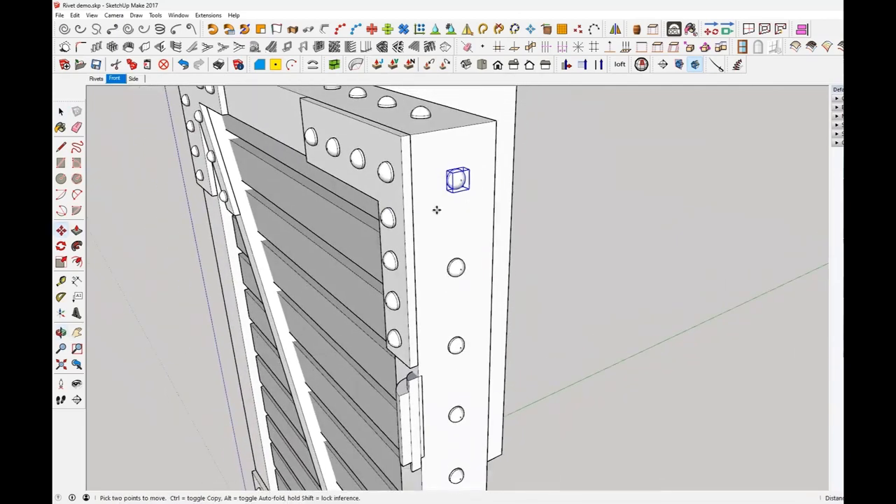
click(61, 112)
scroll(404, 190, up, 5)
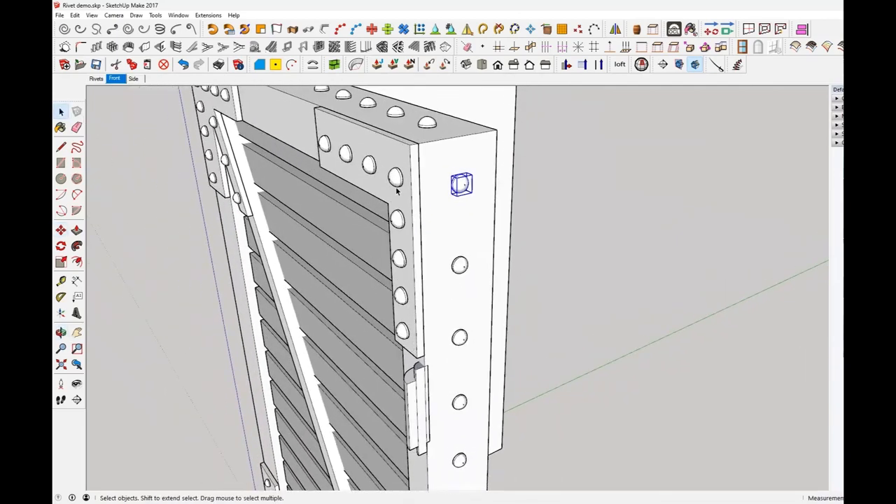
middle_drag(406, 190, 511, 199)
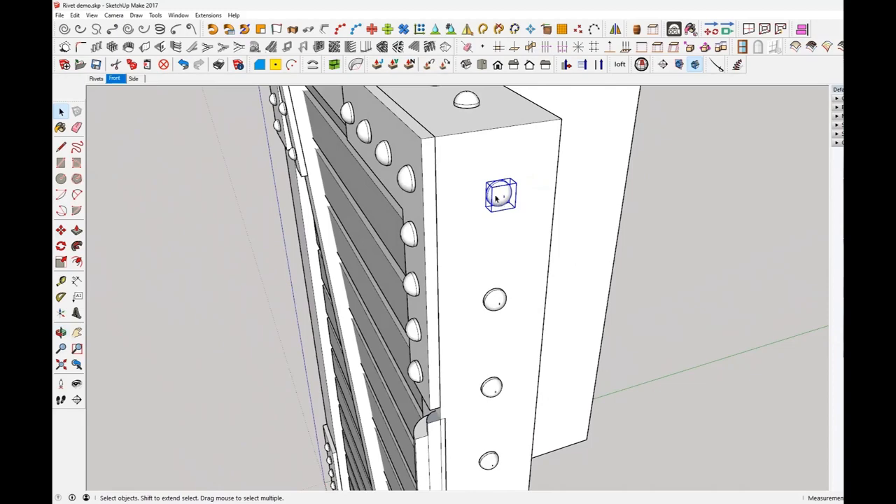
scroll(383, 191, up, 5)
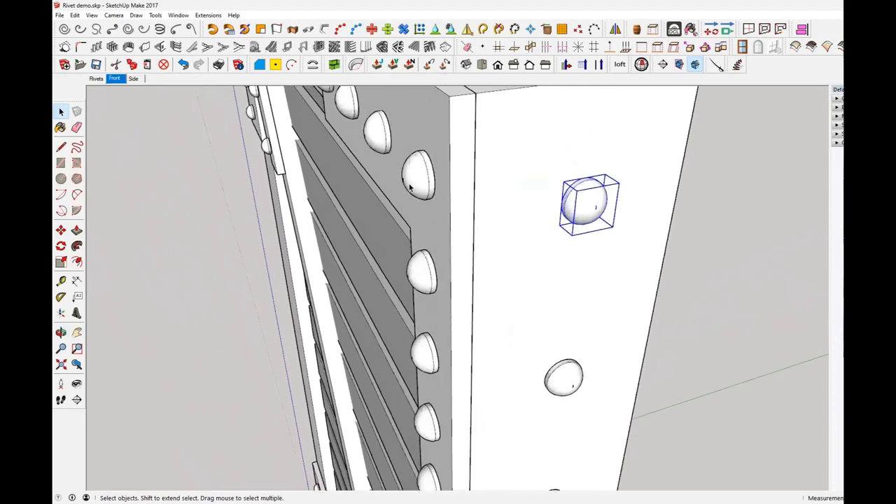
click(460, 196)
middle_drag(460, 196, 475, 183)
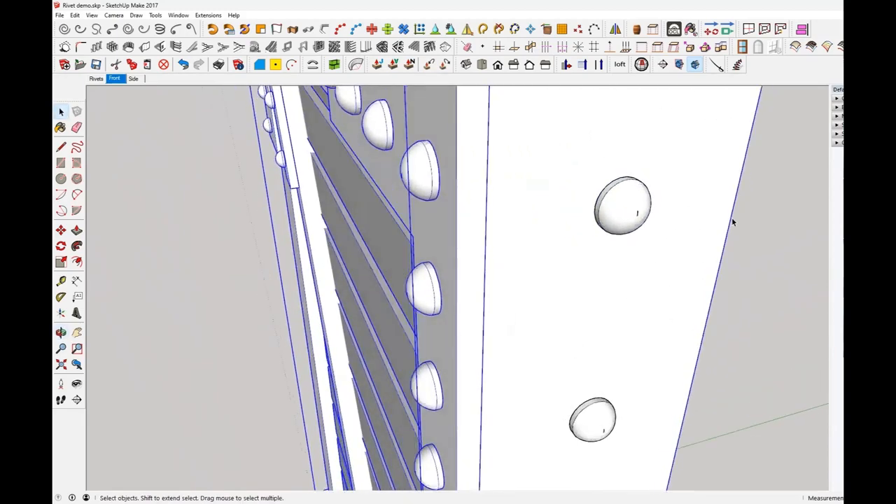
scroll(782, 242, down, 3)
middle_drag(762, 257, 821, 133)
Step: Insert a round rivet from the model's component collection at the upper corner of the door's front and narrow side faces
click(836, 100)
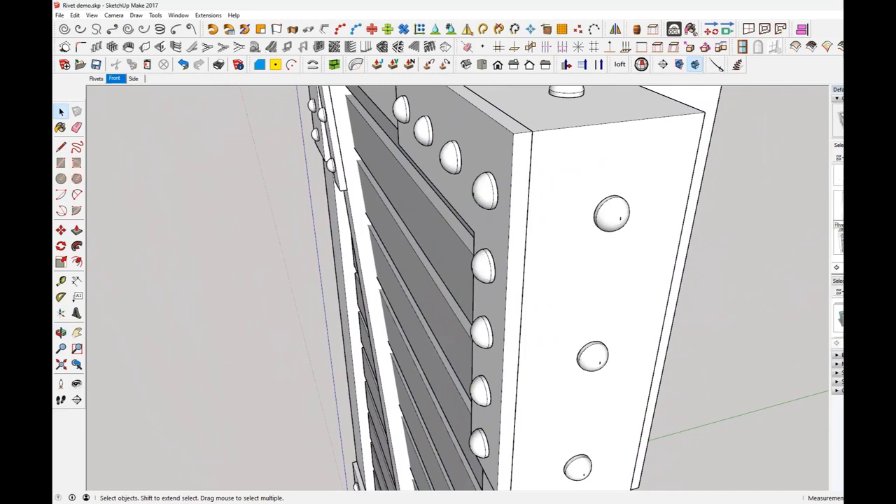
click(837, 205)
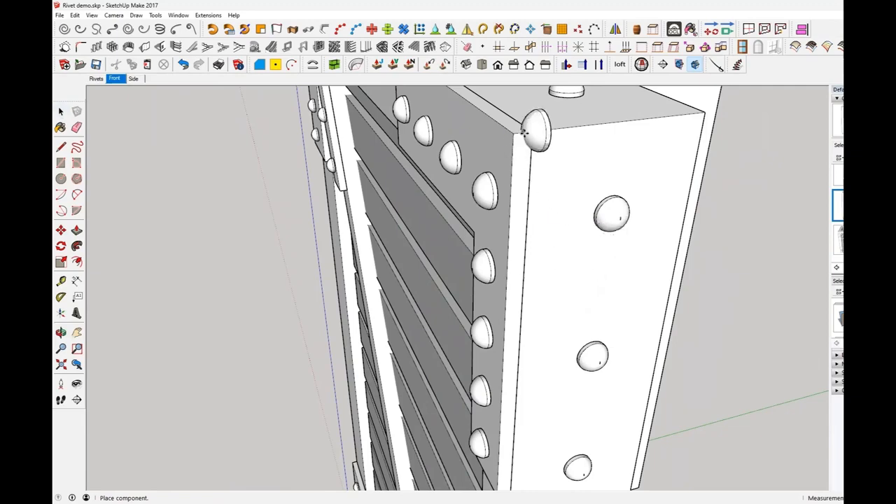
click(524, 133)
scroll(530, 133, up, 3)
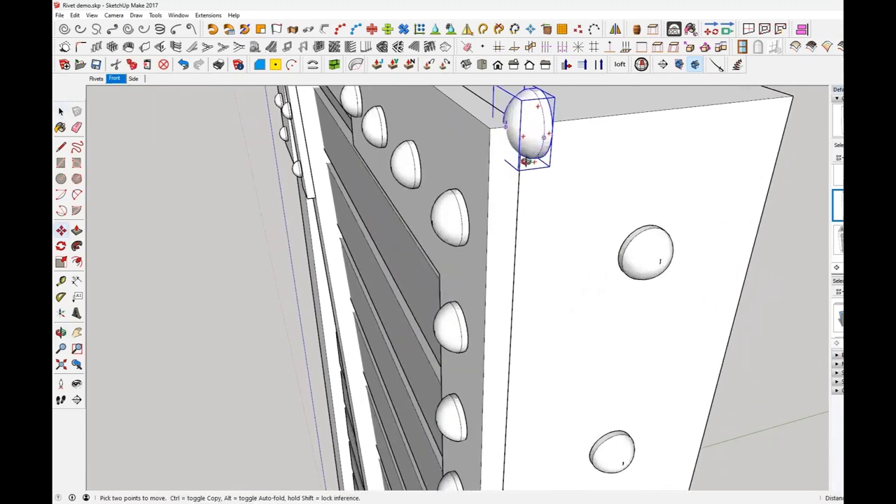
Step: Open the inserted corner rivet for editing, examine its axes origin and flat back face, and close it
middle_drag(525, 161, 314, 140)
mouse_move(497, 146)
middle_down()
mouse_move(492, 140)
mouse_move(471, 175)
middle_up()
key(space)
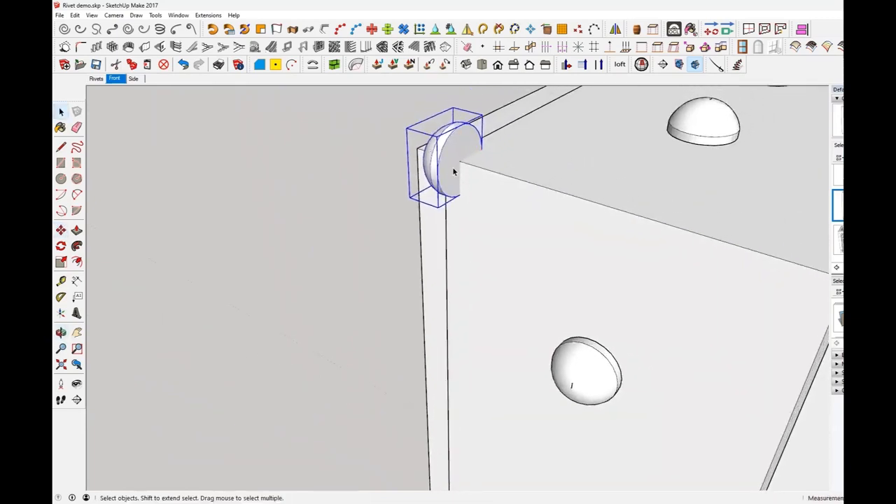
double_click(453, 170)
middle_drag(455, 170, 570, 170)
scroll(422, 182, up, 2)
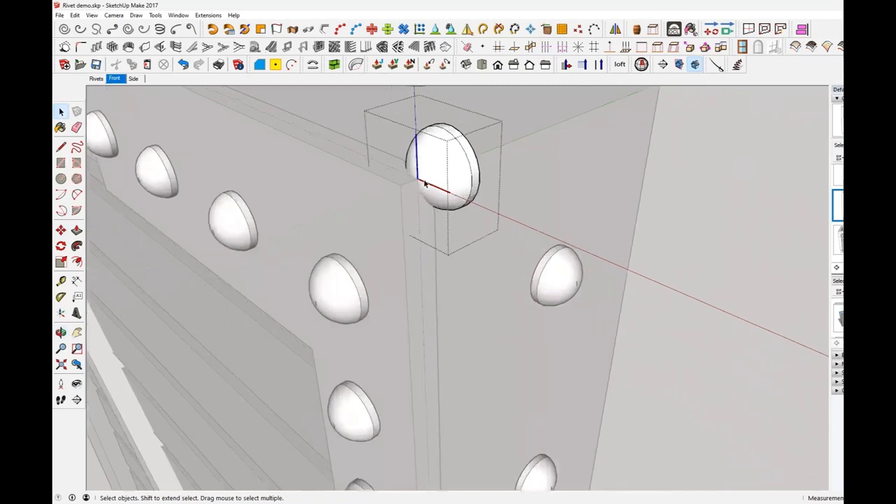
mouse_move(426, 180)
middle_down()
mouse_move(495, 173)
mouse_move(441, 185)
middle_up()
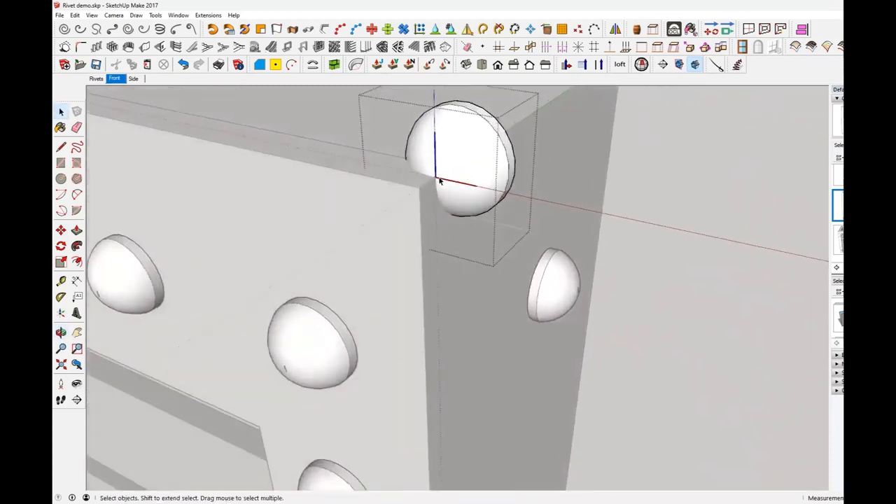
middle_drag(520, 193, 274, 199)
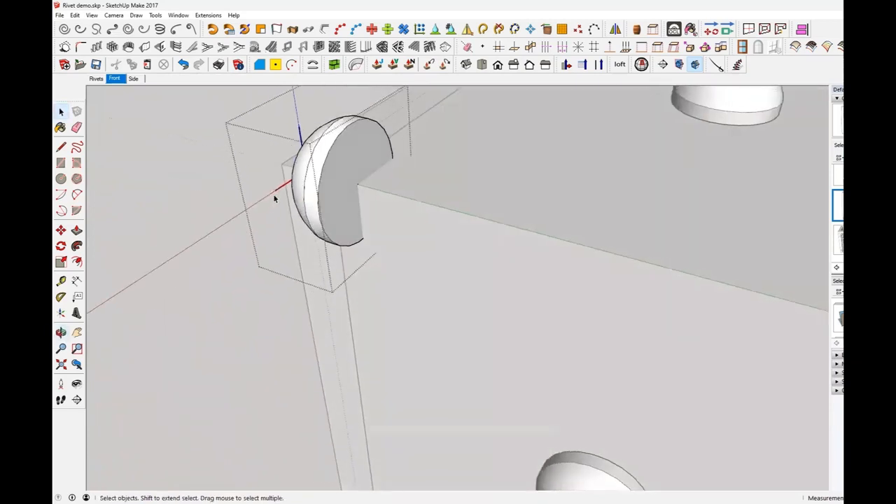
click(352, 176)
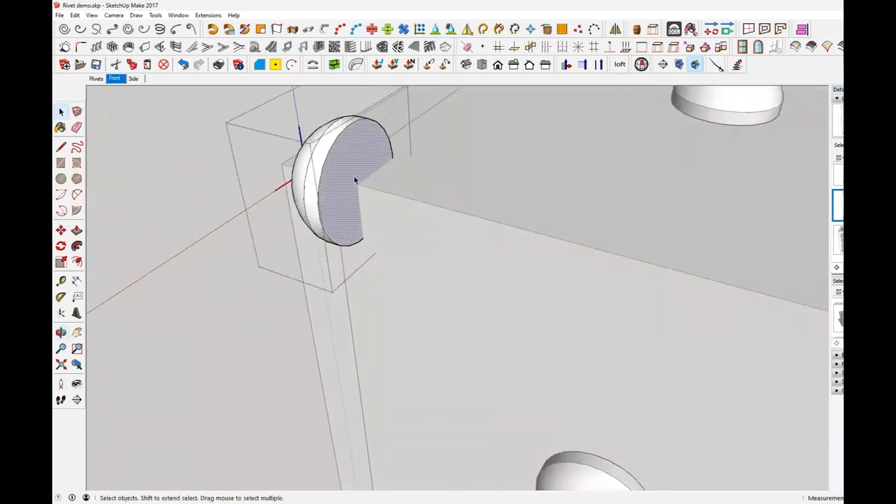
middle_drag(354, 156, 275, 180)
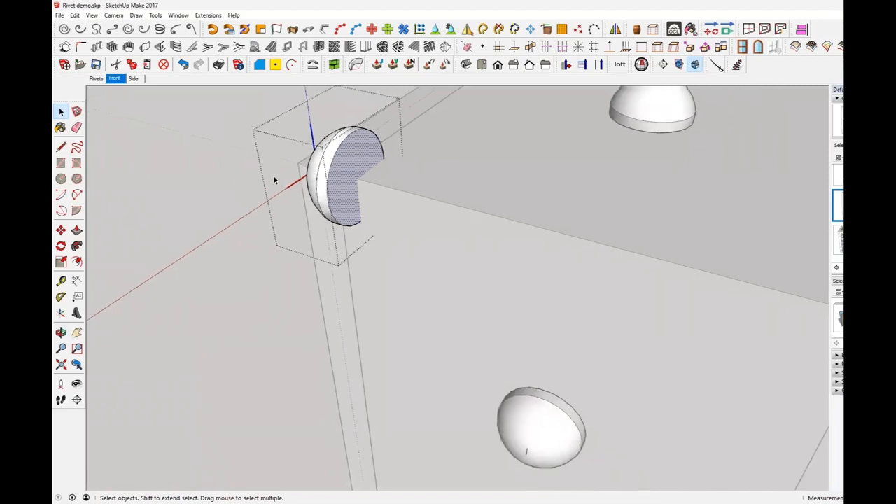
click(229, 180)
Step: Move the inserted rivet by its back face from the door's corner point slightly outward and down
click(354, 187)
mouse_move(344, 190)
middle_down()
mouse_move(356, 192)
mouse_move(329, 200)
middle_up()
click(62, 231)
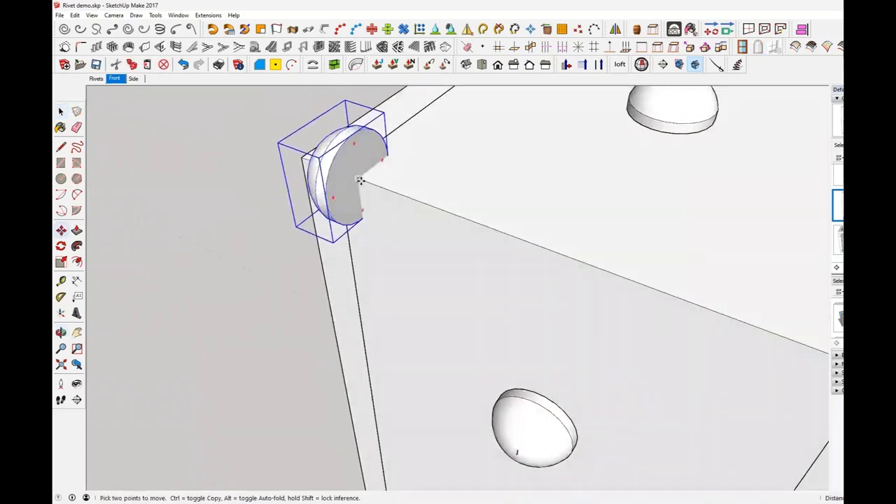
click(359, 182)
click(340, 194)
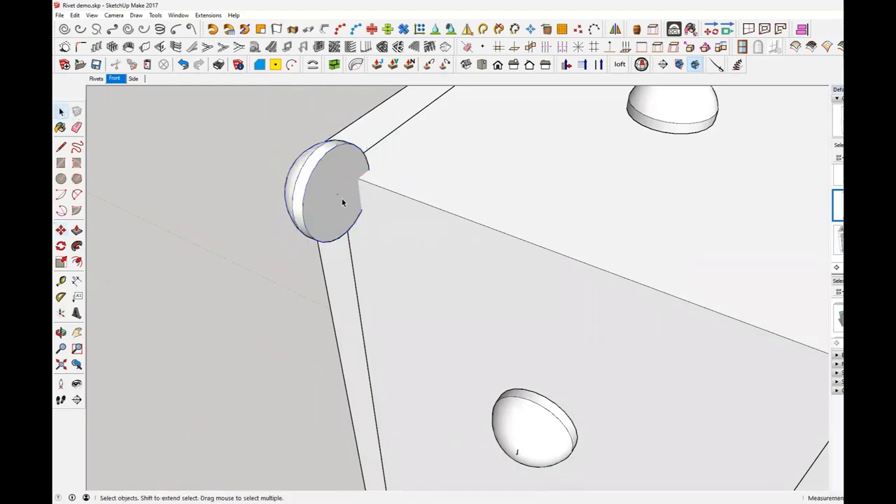
Step: Open the corner rivet for editing and add a centre point to its flat back face
click(344, 200)
double_click(344, 200)
scroll(332, 205, up, 2)
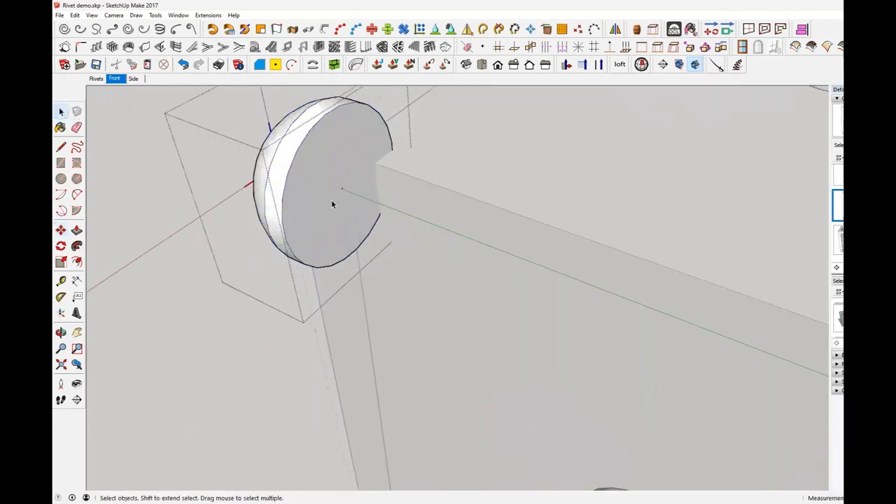
click(331, 200)
scroll(331, 200, up, 2)
click(311, 64)
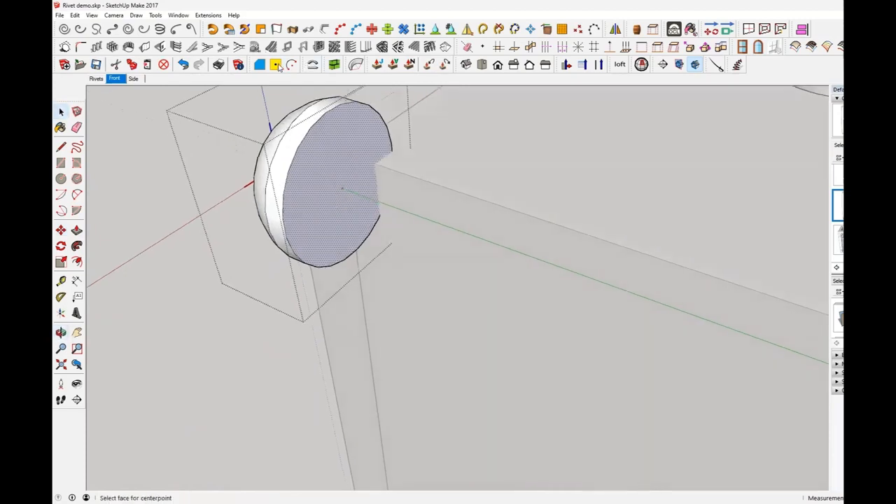
click(274, 65)
scroll(343, 196, up, 3)
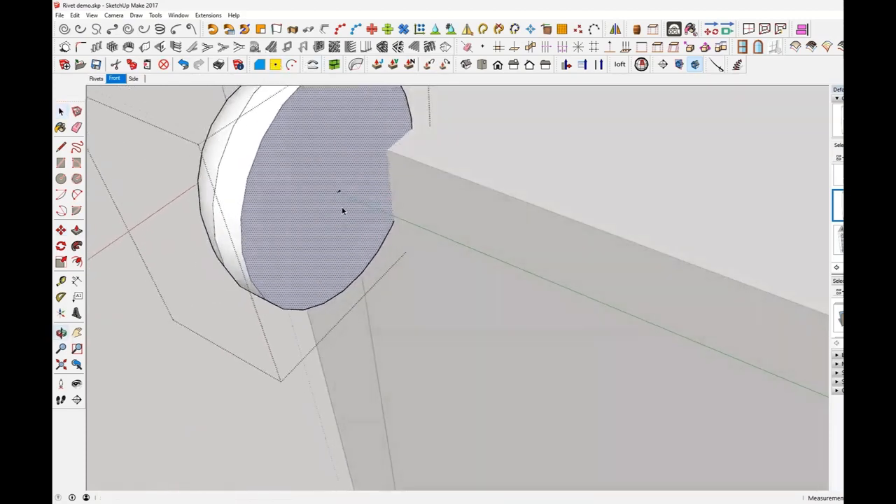
Step: Place the rivet's axes origin on the back face's centre point, keep the red and green directions, and update the component axes
middle_drag(343, 194, 356, 182)
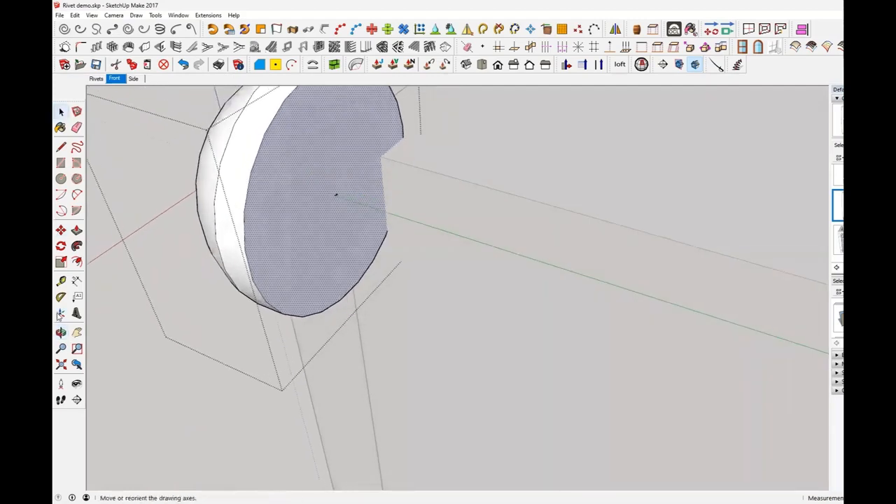
click(60, 314)
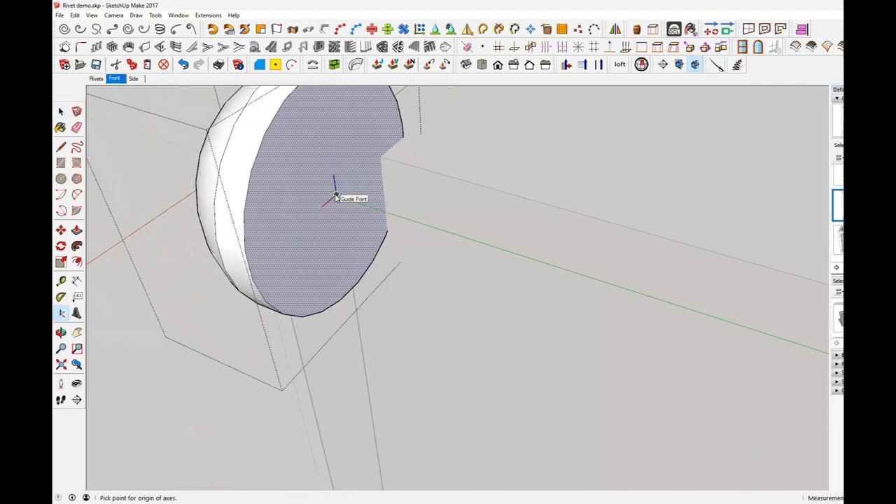
click(336, 196)
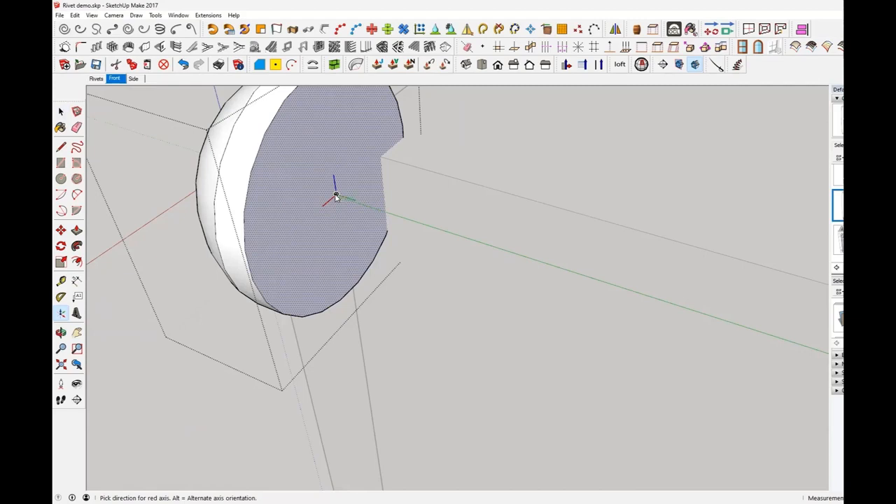
click(163, 348)
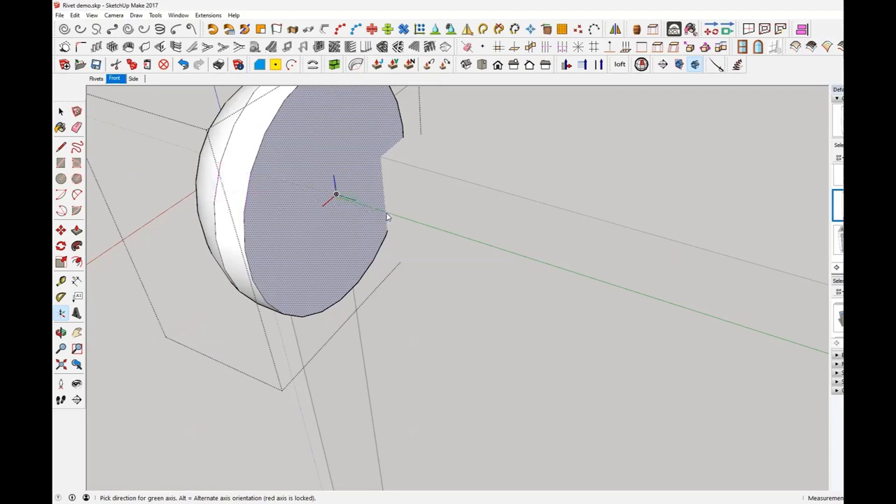
click(511, 252)
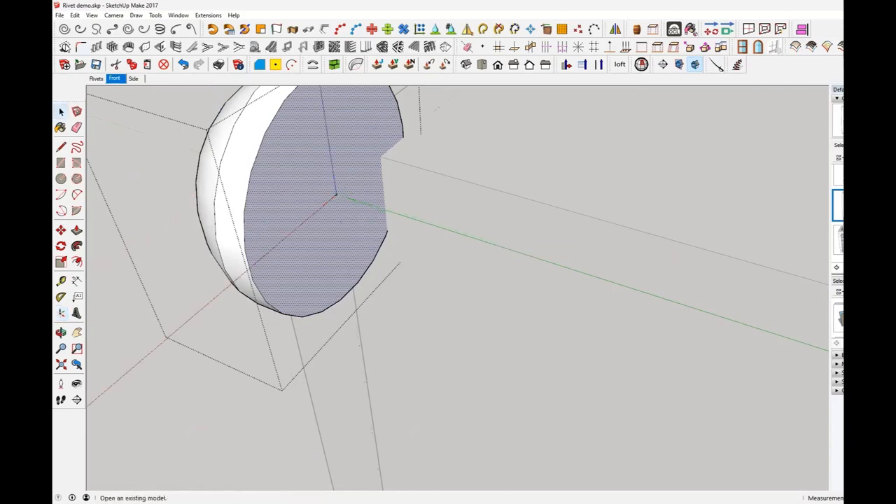
middle_drag(340, 220, 213, 272)
click(147, 281)
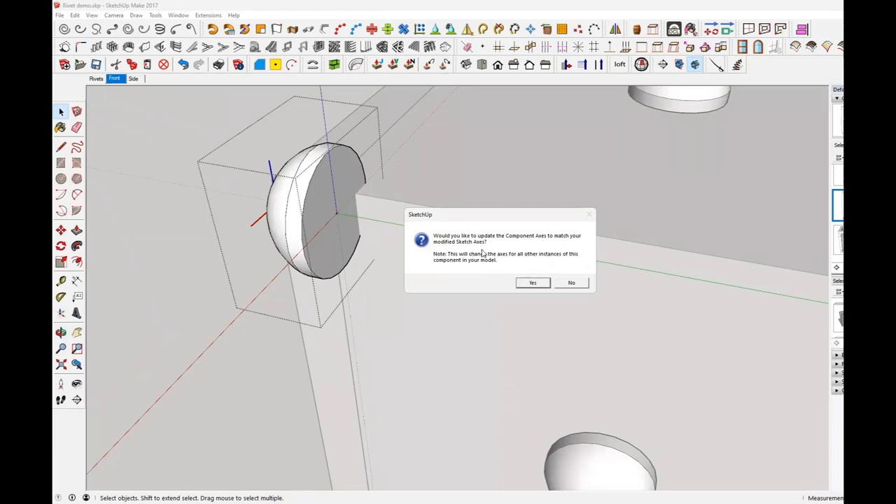
click(531, 283)
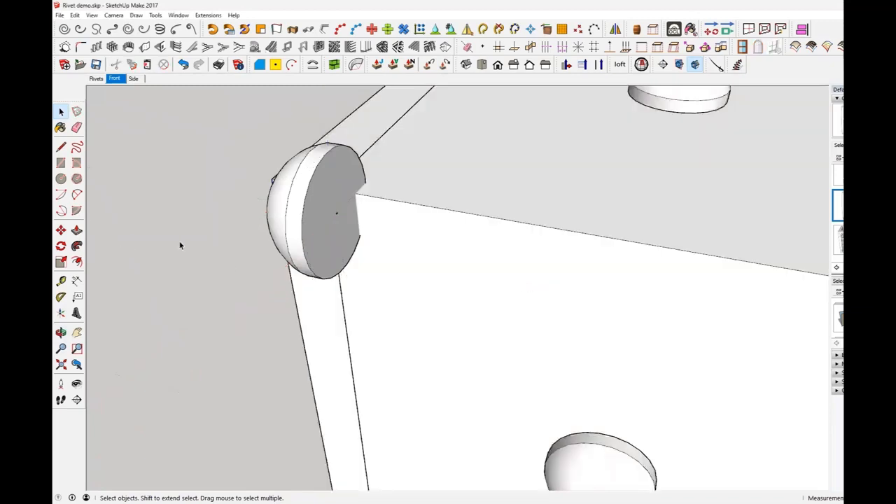
Step: Reopen the corner rivet component to check its axes origin, and close it again
double_click(329, 239)
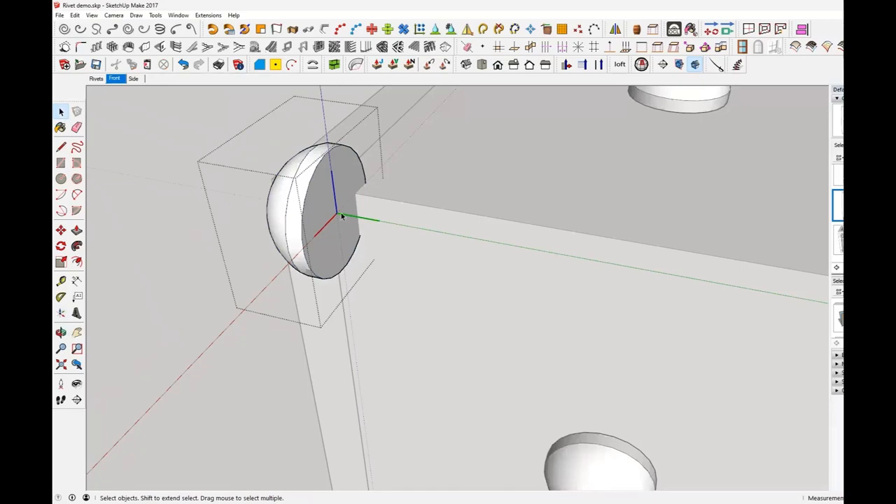
middle_drag(337, 213, 320, 224)
click(147, 245)
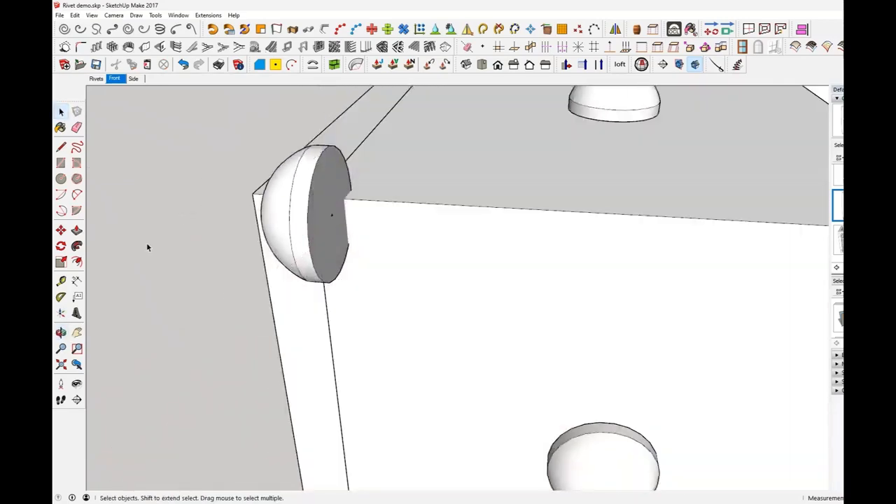
Step: Insert the octagon rivet component on the door's front face, above the last rivet of the top row near the corner
middle_drag(196, 271, 566, 251)
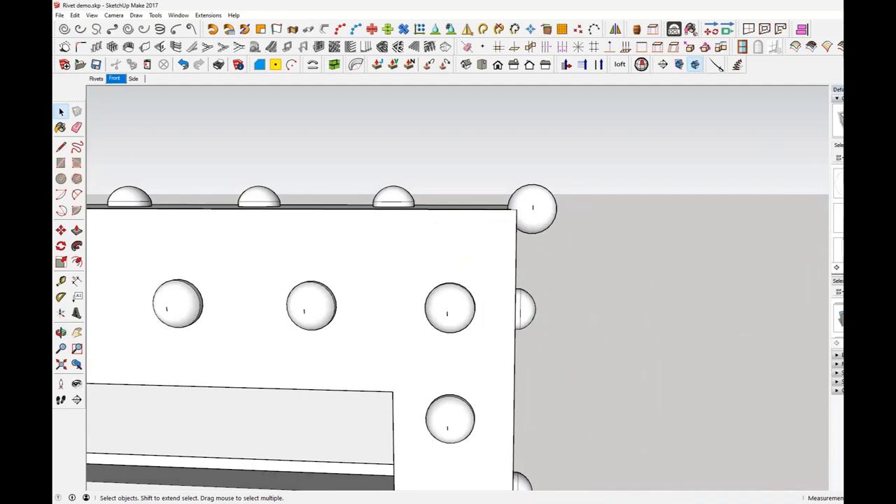
click(838, 183)
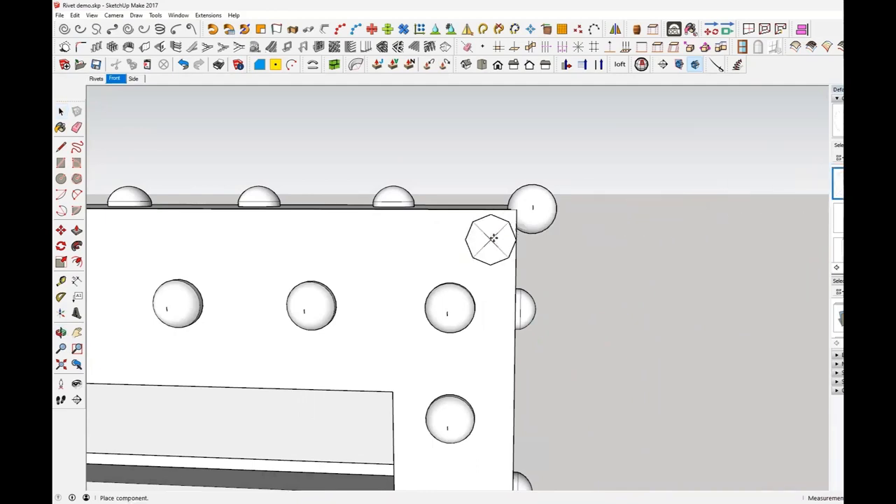
click(466, 244)
scroll(530, 226, up, 1)
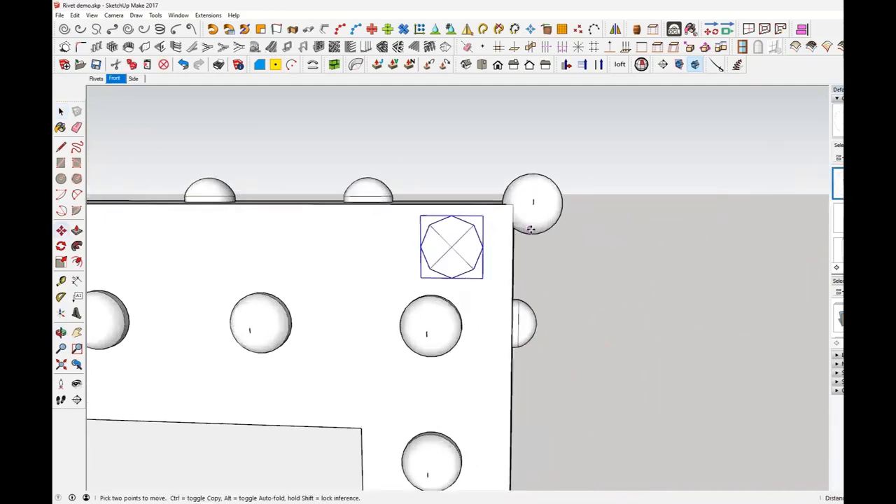
middle_drag(530, 228, 418, 269)
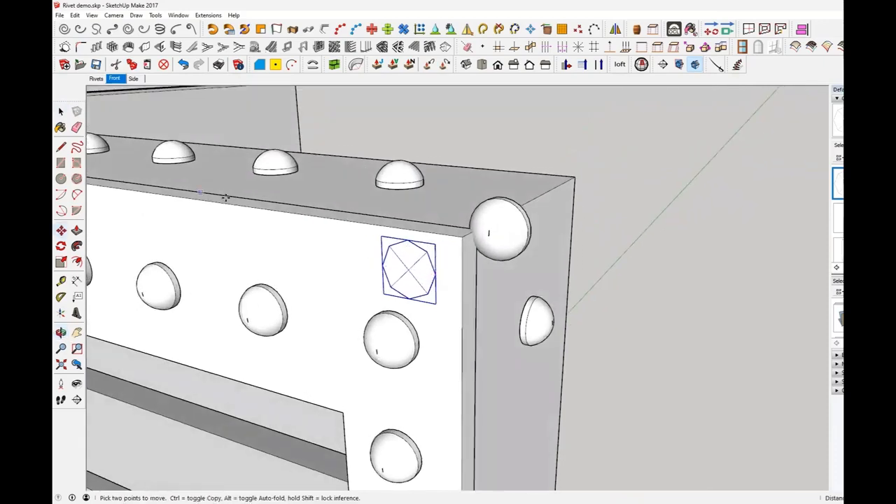
Step: Move the octagon rivet by its centre onto the door plate's upper corner, and reposition it on the front face between two rivets
key(space)
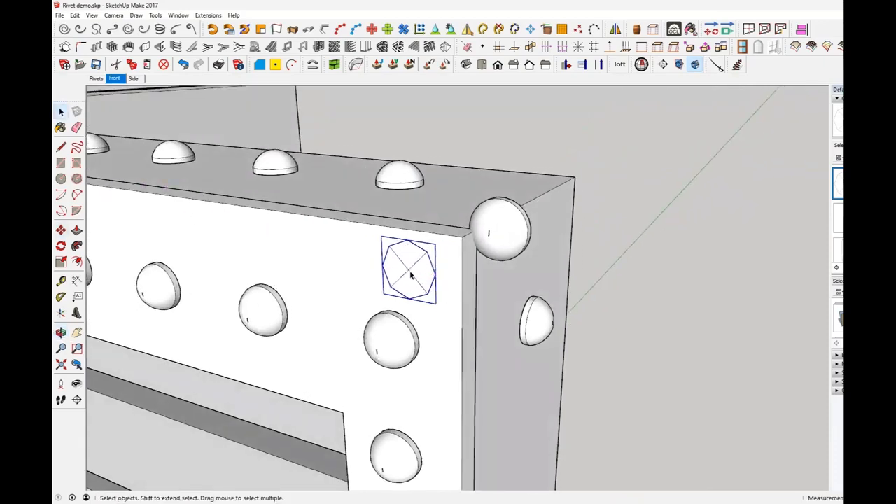
scroll(412, 273, up, 3)
middle_drag(413, 270, 484, 252)
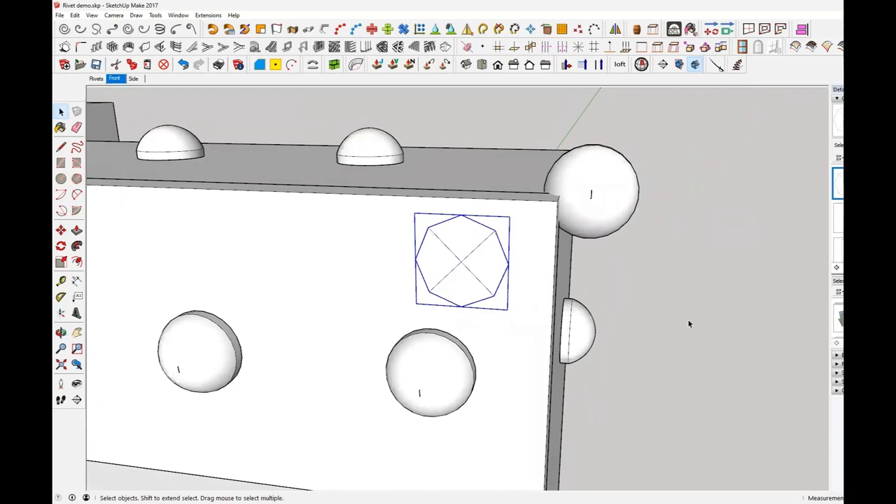
click(61, 229)
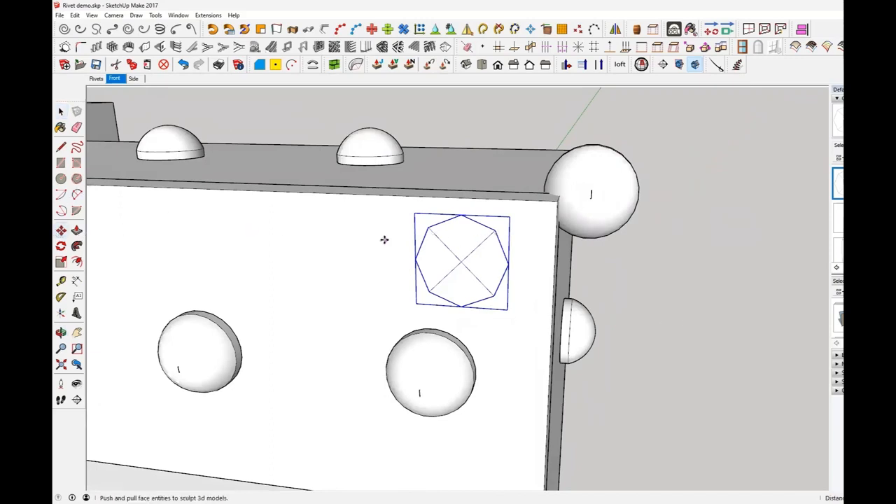
click(460, 261)
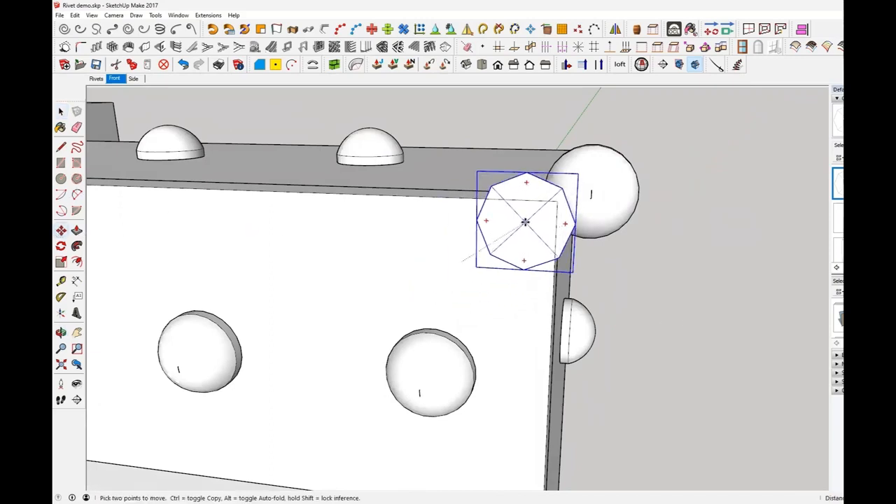
click(557, 204)
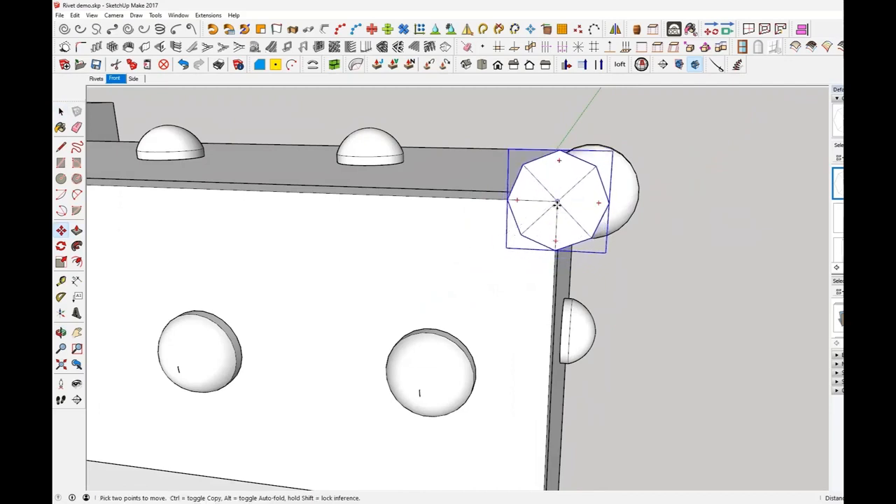
click(518, 227)
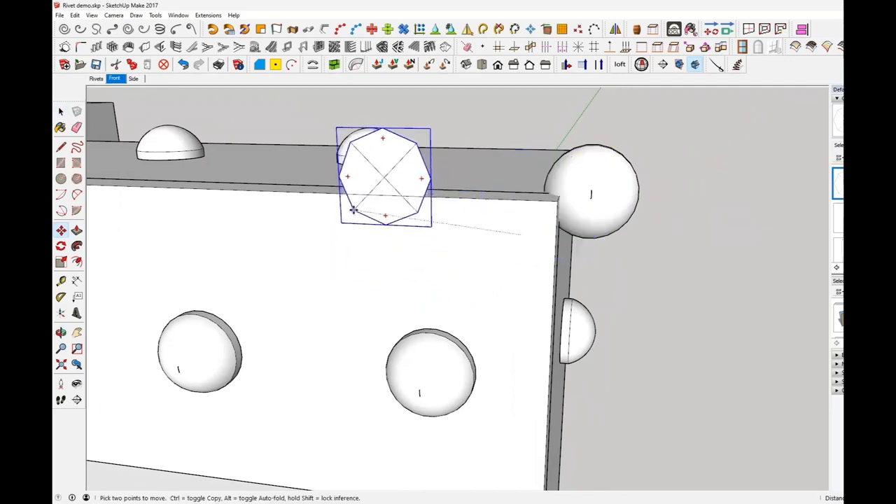
click(316, 290)
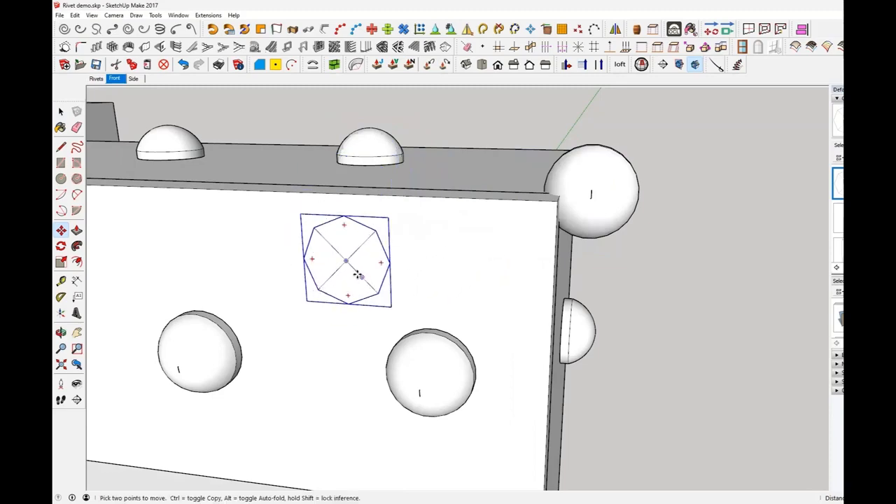
scroll(381, 275, up, 3)
middle_drag(381, 275, 394, 258)
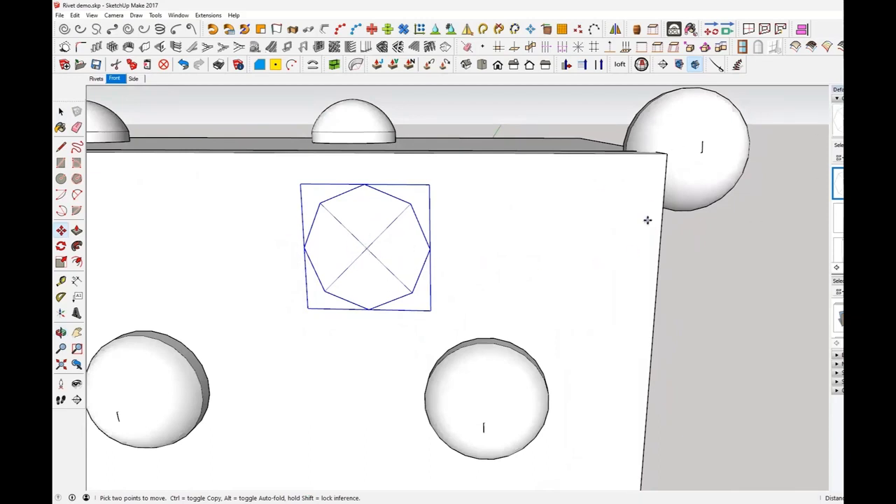
Step: Select all instances of the corner rivet component and replace them with the octagon rivet component
key(space)
click(698, 163)
middle_drag(699, 164, 571, 204)
scroll(675, 217, down, 3)
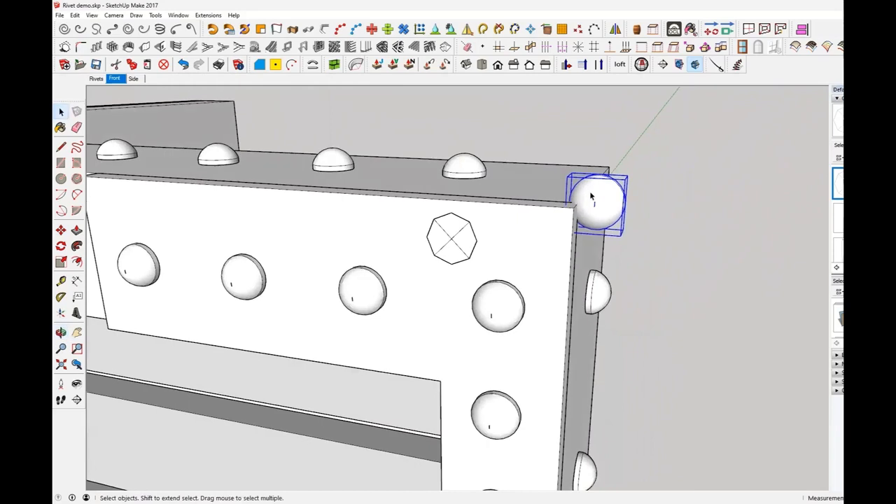
right_click(590, 198)
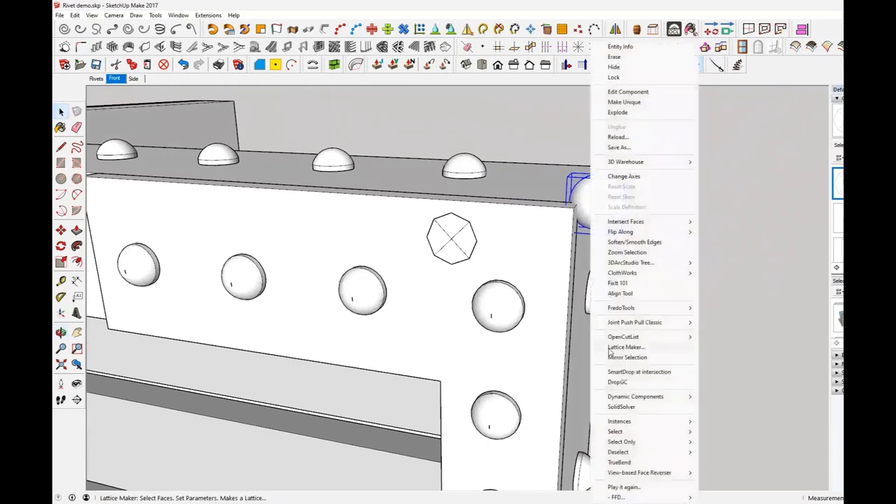
mouse_move(641, 422)
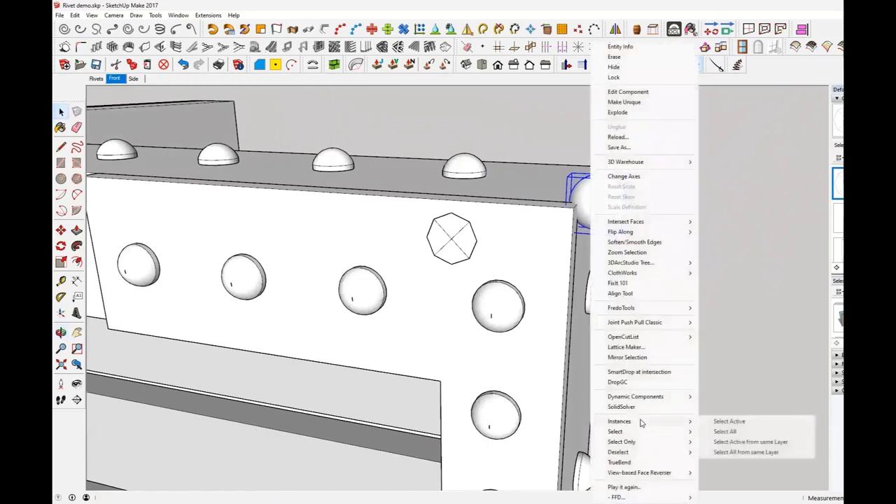
click(725, 431)
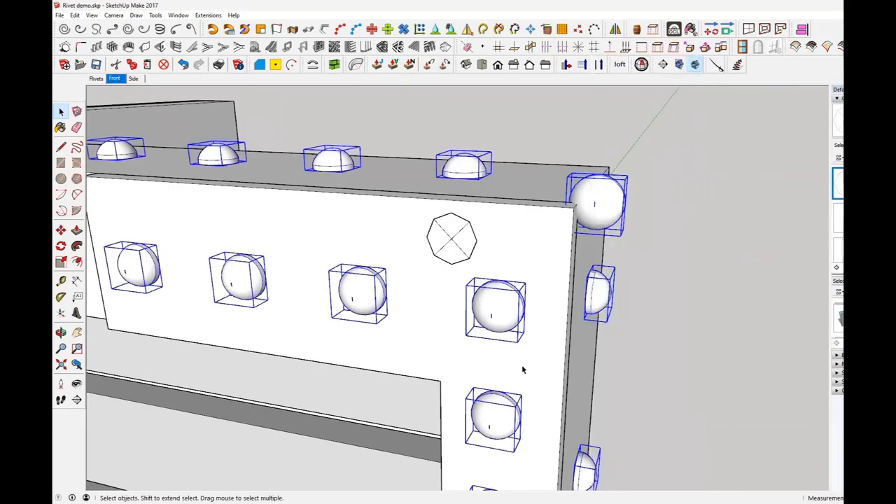
middle_drag(479, 348, 525, 280)
scroll(578, 173, down, 1)
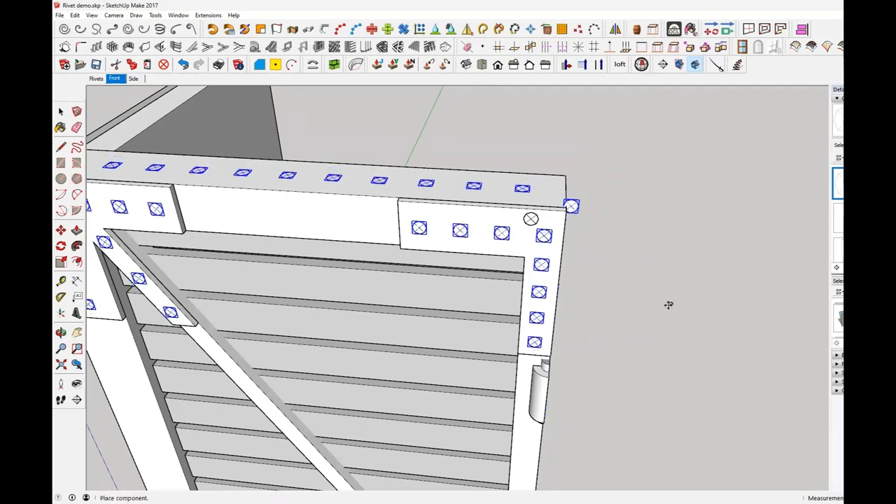
key(Escape)
click(636, 309)
Step: Delete the extra octagon rivet on the front face and the one at the door's upper corner
middle_drag(632, 310, 559, 260)
click(527, 250)
click(546, 210)
key(Delete)
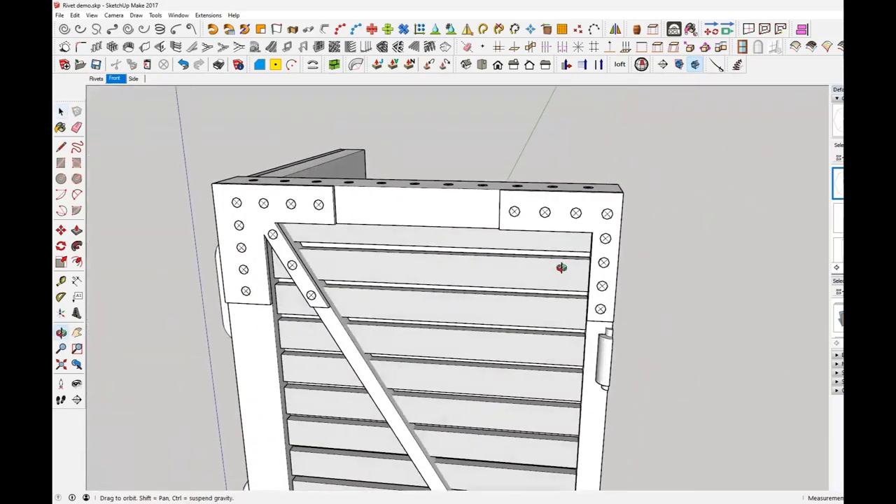
Step: Check the entire model's statistics in Model Info, including nested components, and close the window
click(178, 15)
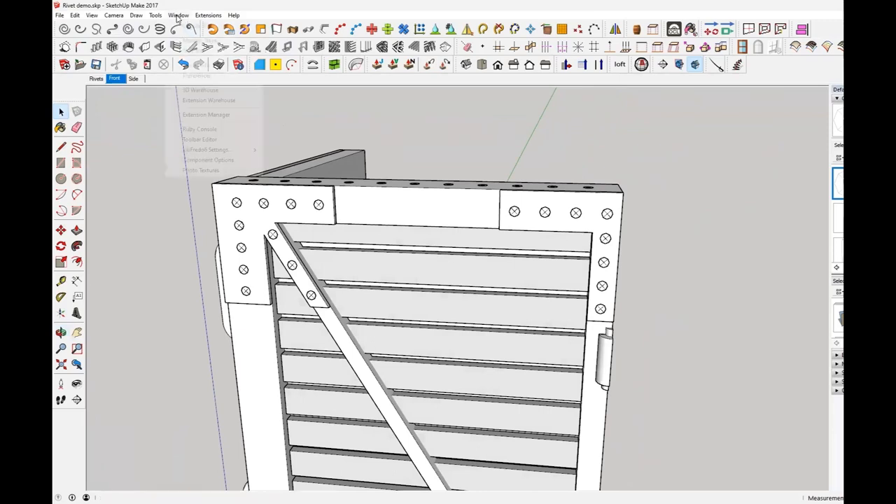
click(196, 63)
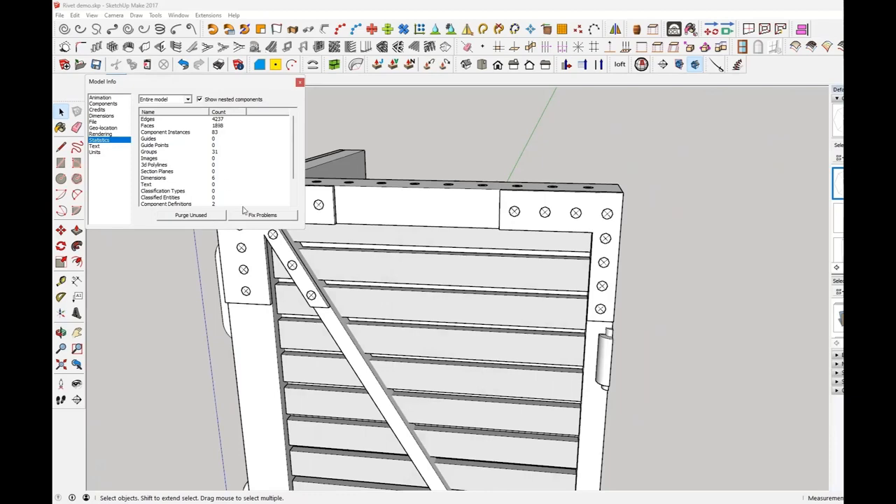
click(300, 82)
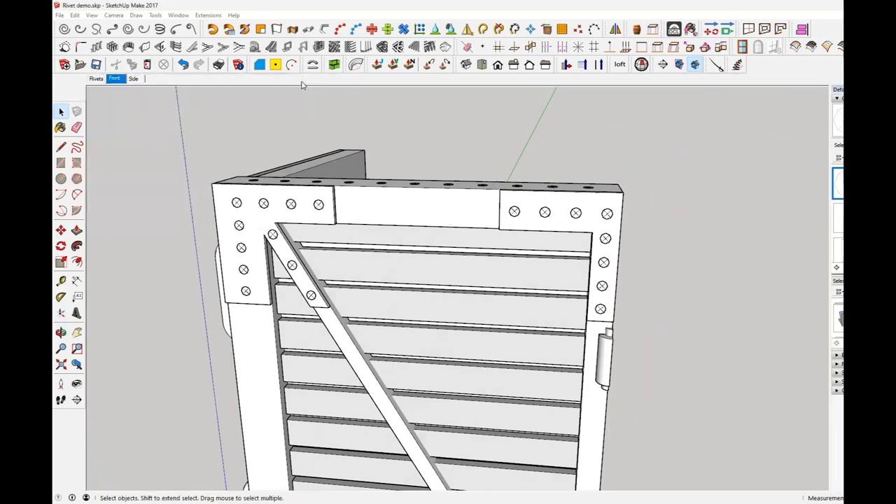
Step: Open the door's nested groups down to the upper corner plate that holds the rivets, and leave the groups
middle_drag(574, 224, 504, 177)
scroll(505, 178, up, 6)
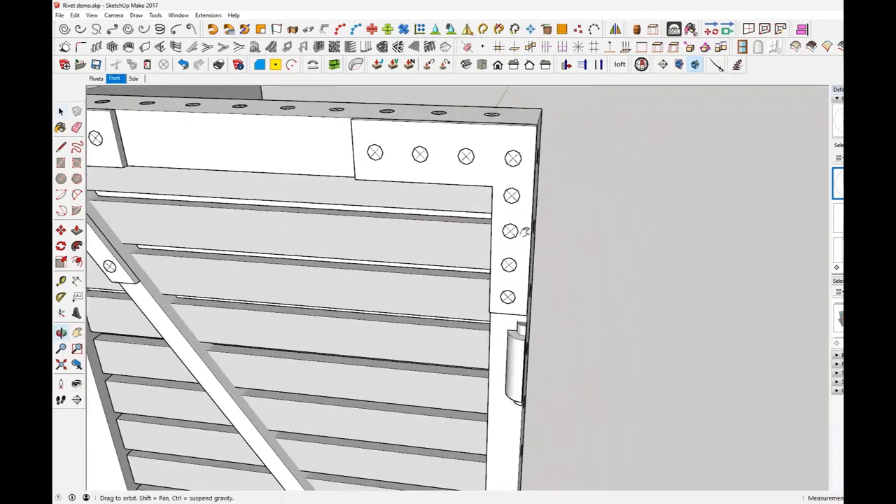
scroll(523, 231, down, 3)
middle_drag(506, 224, 452, 190)
click(496, 198)
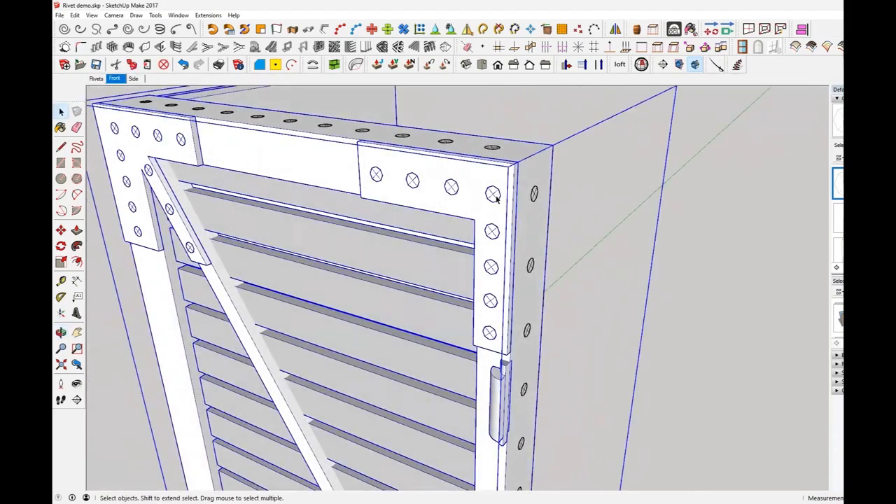
double_click(496, 199)
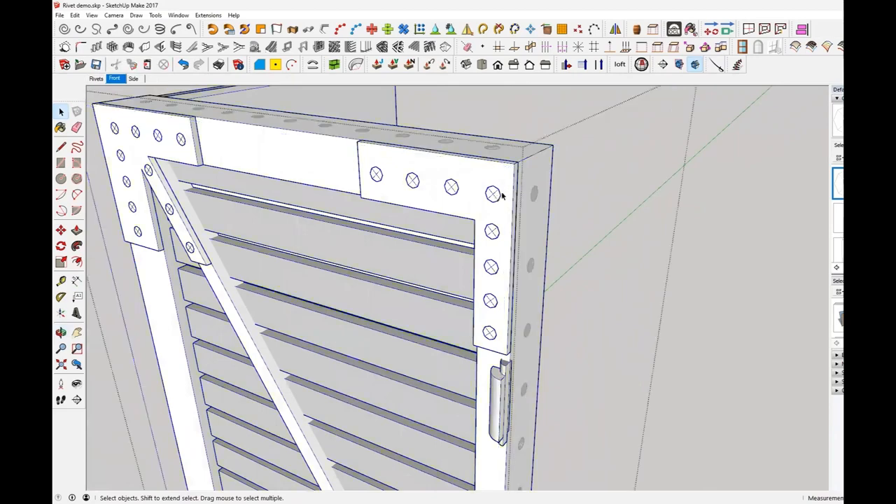
click(497, 197)
double_click(495, 198)
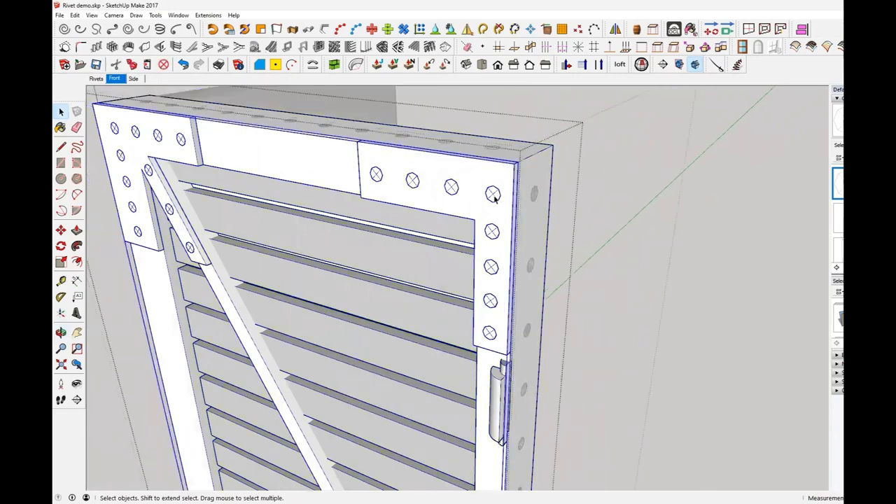
double_click(494, 198)
click(494, 198)
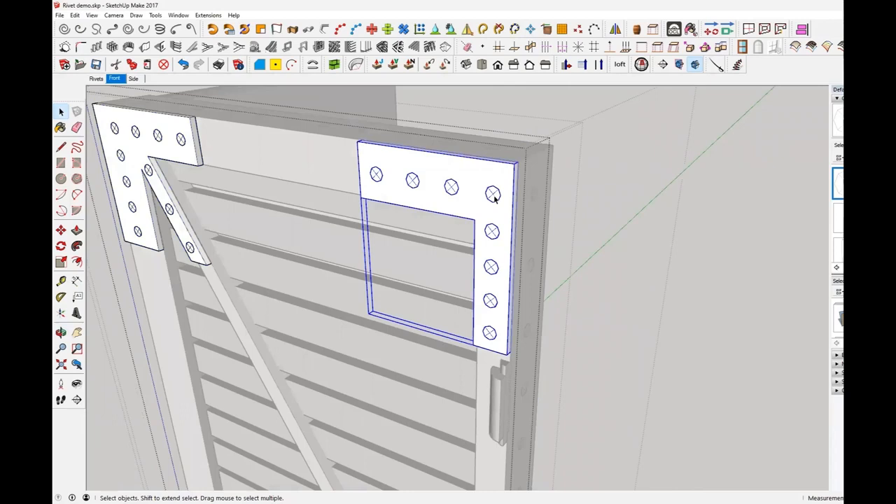
click(678, 260)
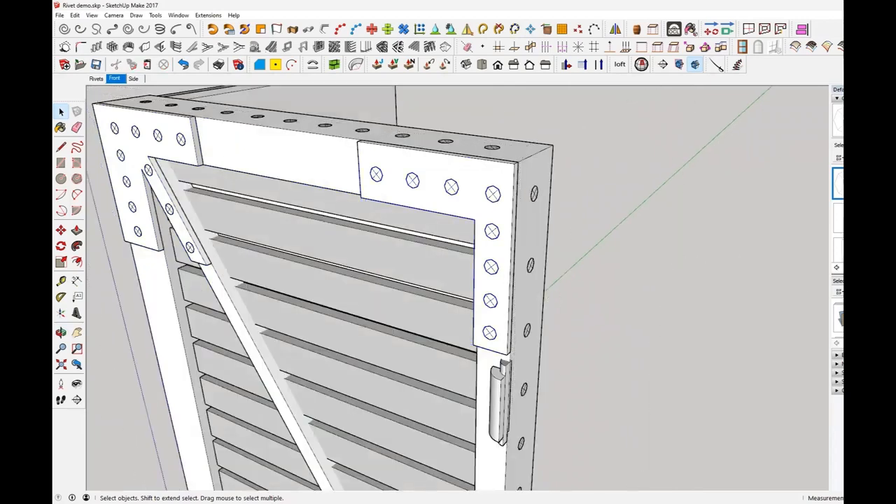
Step: Insert a domed rivet component on the door's narrow side face, near the third side rivet from the top
click(838, 245)
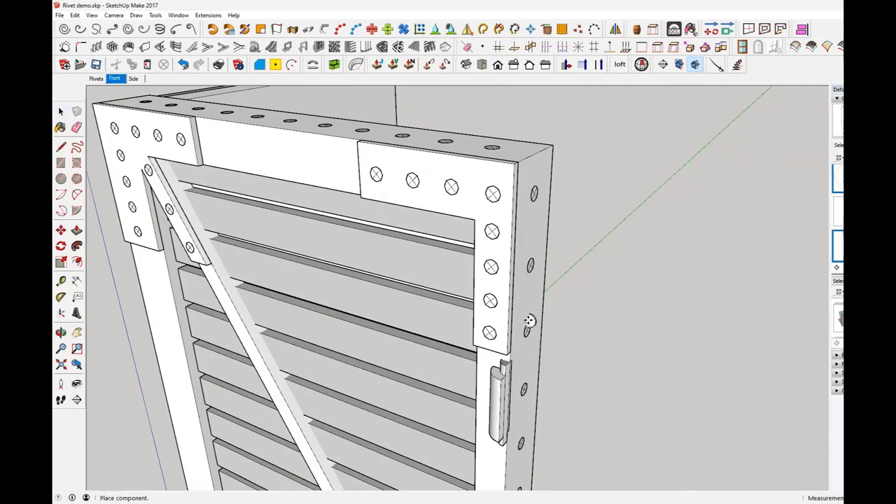
click(536, 318)
scroll(535, 318, up, 3)
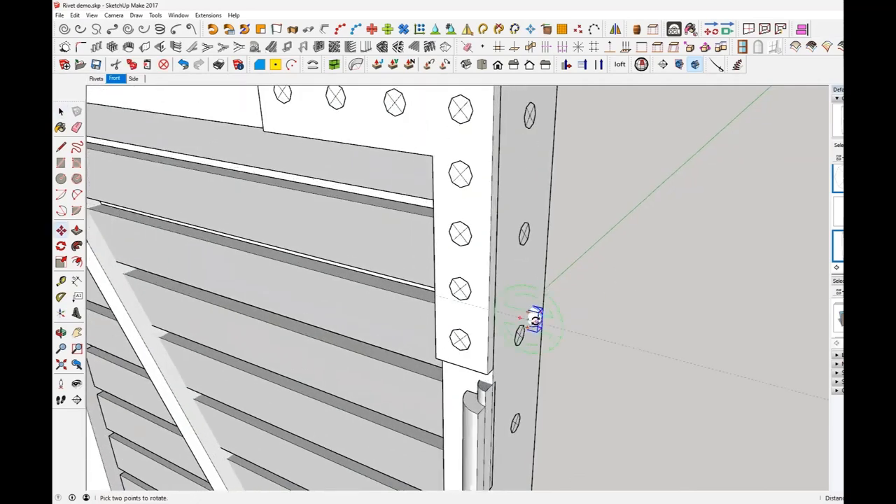
right_click(535, 318)
mouse_move(568, 421)
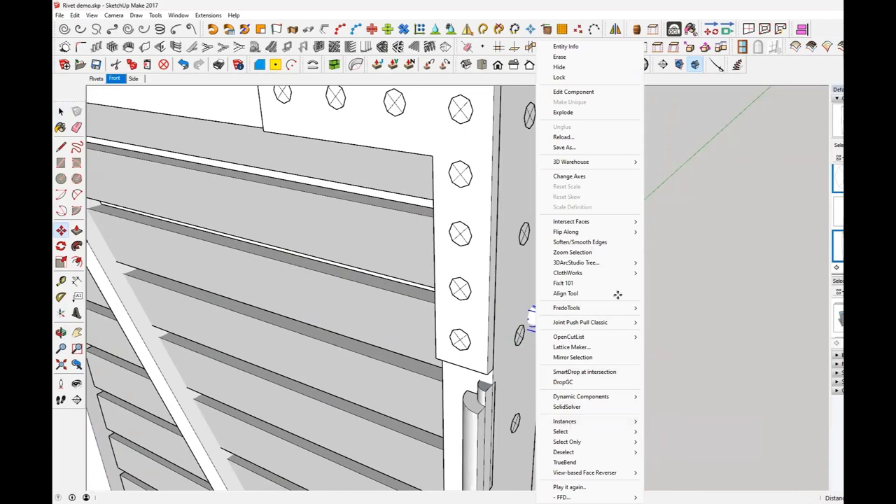
click(732, 294)
key(Escape)
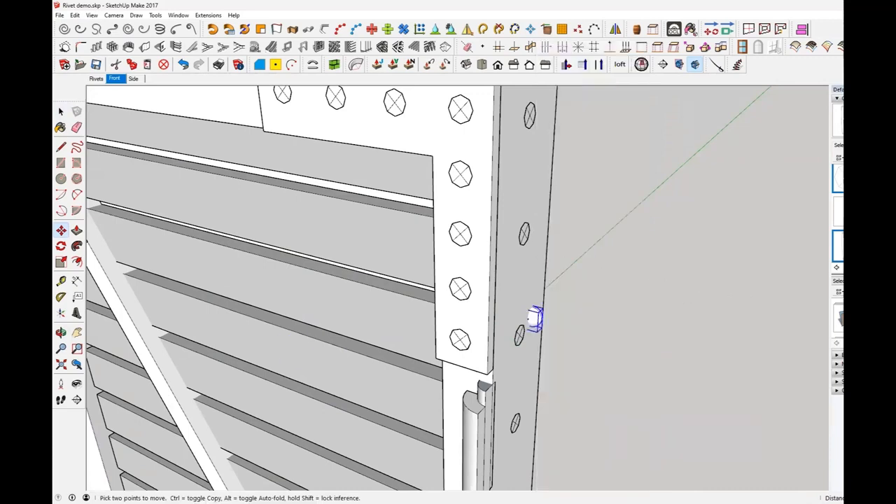
Step: Insert an octagon rivet component at the door's side edge, just below the loose domed rivet
click(837, 194)
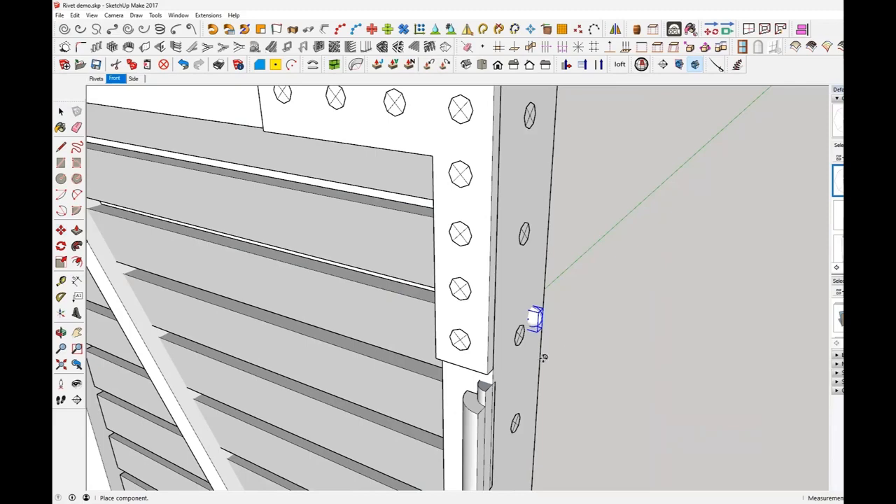
click(540, 365)
key(m)
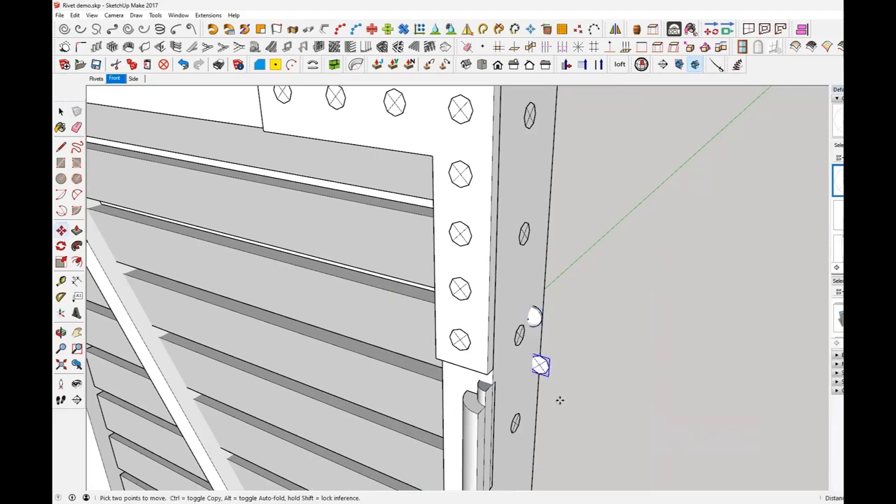
middle_drag(559, 400, 574, 336)
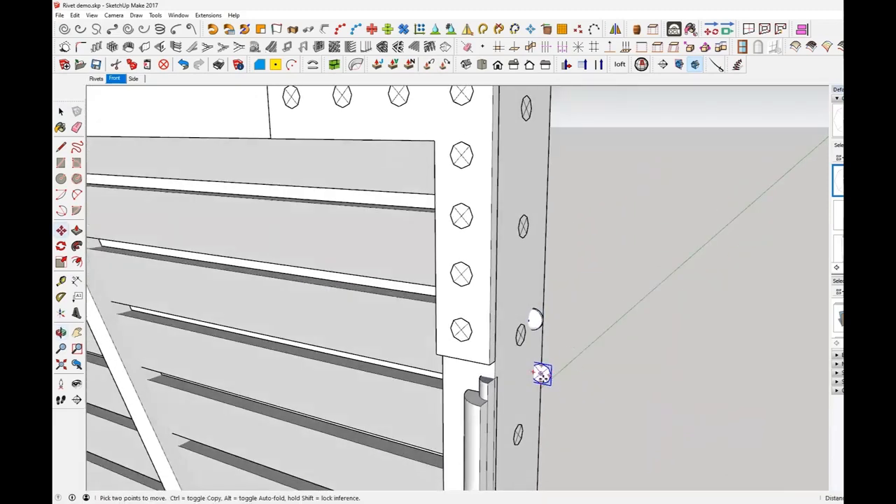
Step: Select all instances of the octagon rivet, including nested ones, and replace them with the domed rivet component
right_click(542, 374)
mouse_move(595, 421)
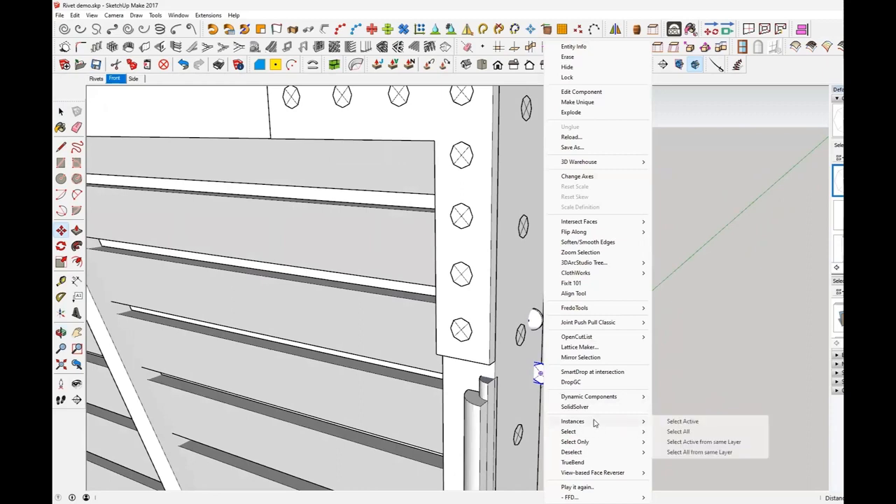
click(678, 431)
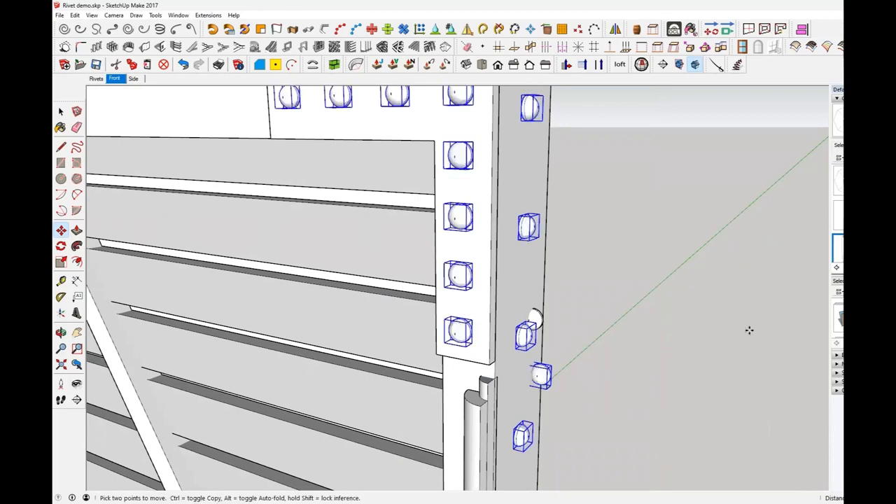
key(space)
click(628, 342)
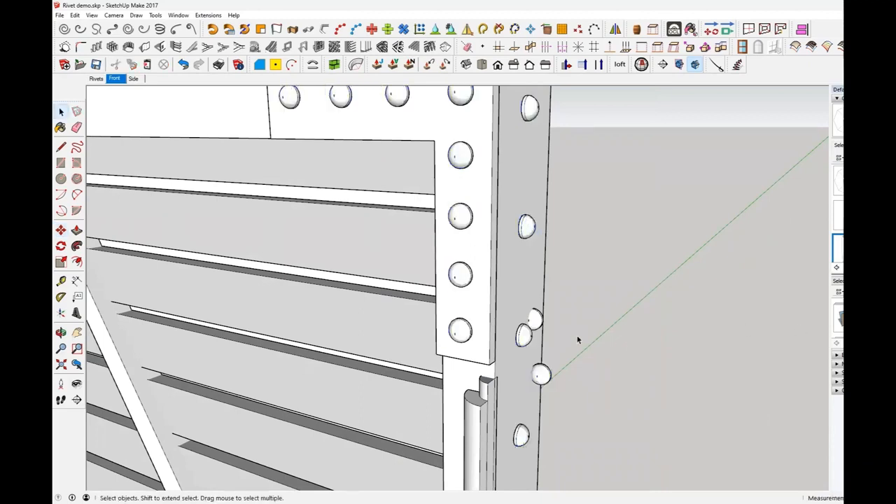
Step: Delete the two loose domed rivets at the door's side edge
click(536, 319)
key(Delete)
click(540, 374)
key(Delete)
scroll(546, 365, down, 4)
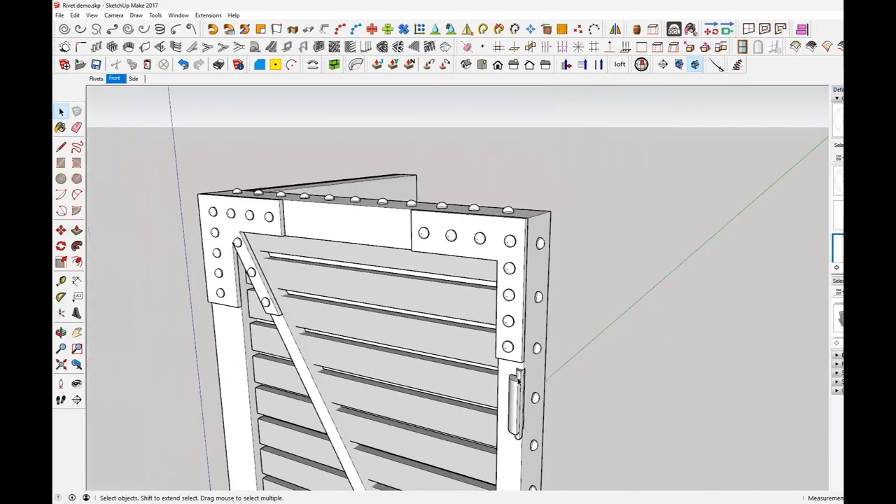
middle_drag(518, 380, 446, 299)
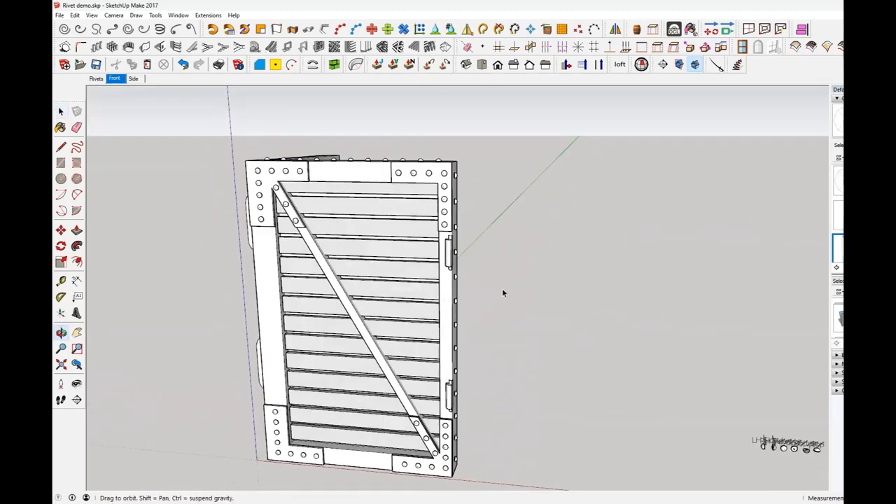
Step: Insert a loose domed rivet component beside the labelled rivet samples, near the LH Side one
shift+middle_drag(502, 290, 372, 228)
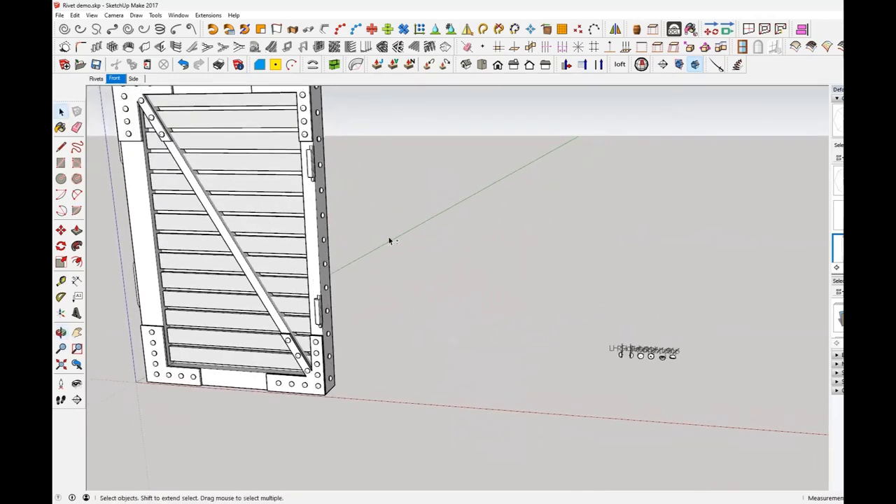
scroll(647, 367, up, 2)
scroll(646, 360, up, 3)
middle_drag(651, 355, 738, 289)
scroll(608, 358, down, 2)
scroll(608, 360, down, 2)
scroll(614, 360, up, 4)
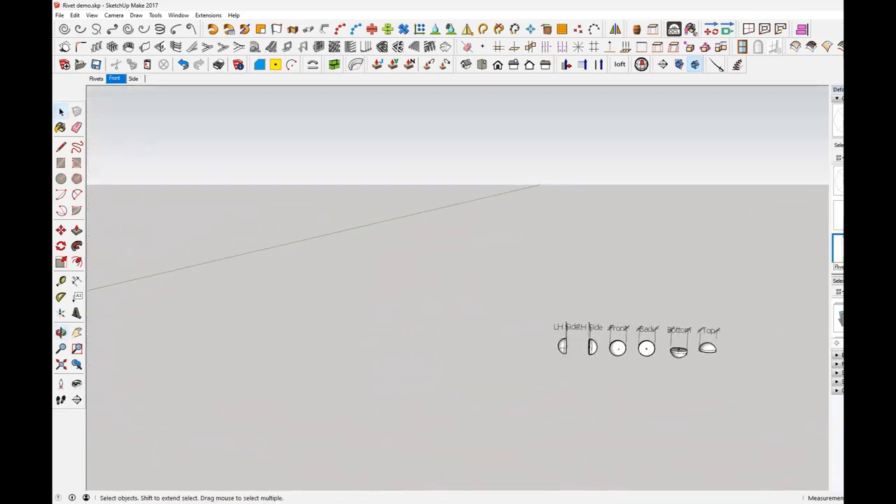
click(838, 249)
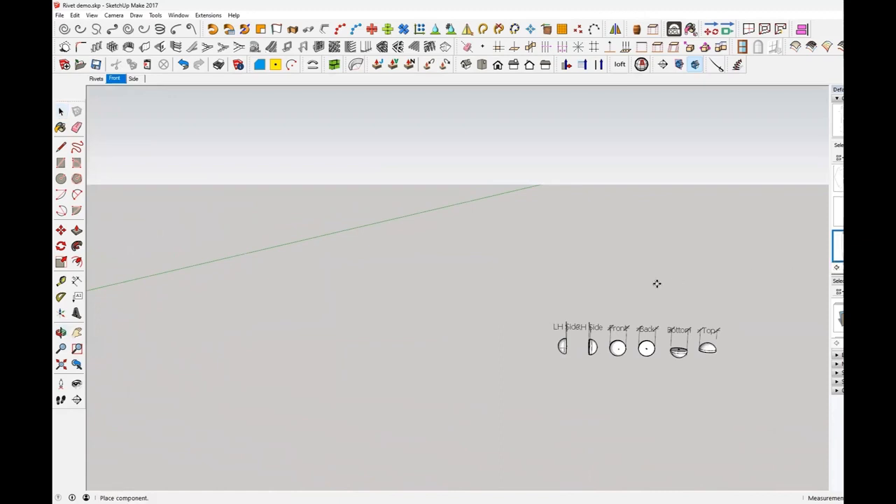
click(522, 369)
Step: Replace all instances of the domed rivet, including nested ones, with the octagon rivet component, and delete the loose rivet beside the samples
right_click(522, 369)
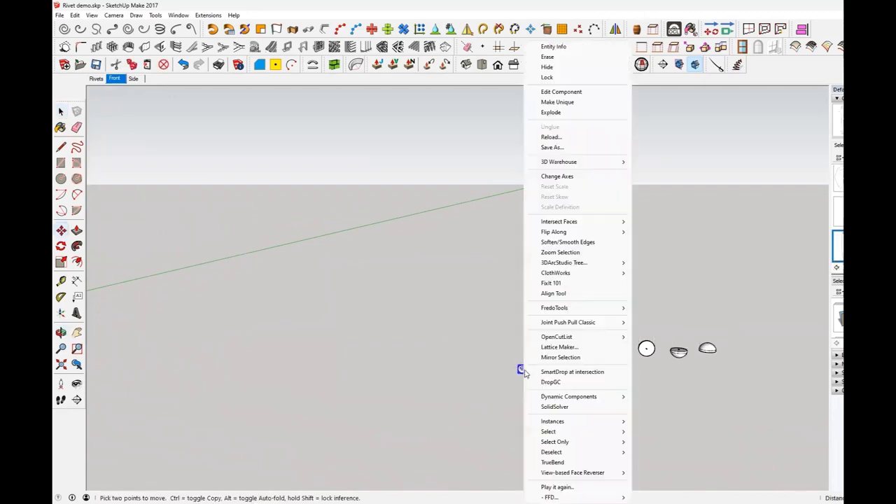
mouse_move(570, 421)
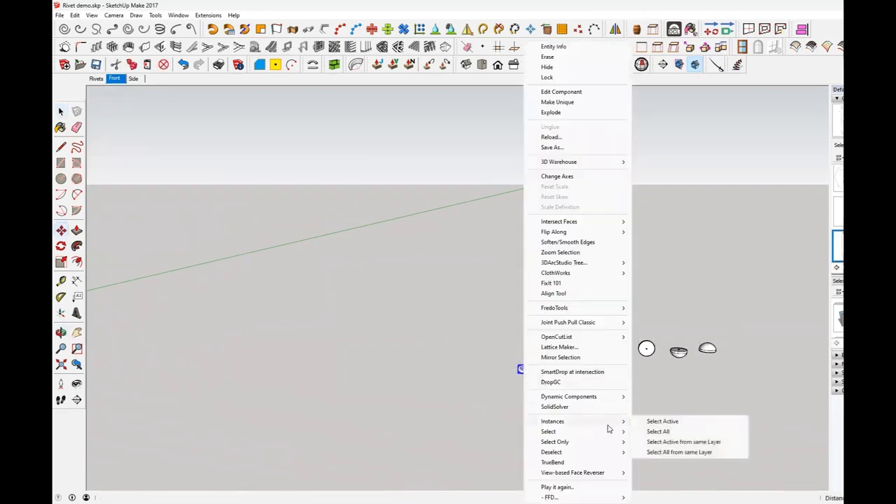
click(668, 432)
right_click(838, 179)
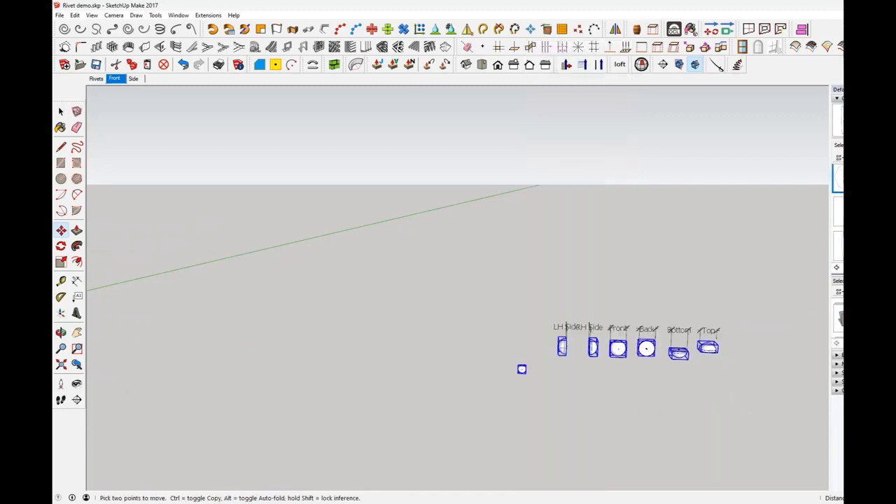
click(840, 250)
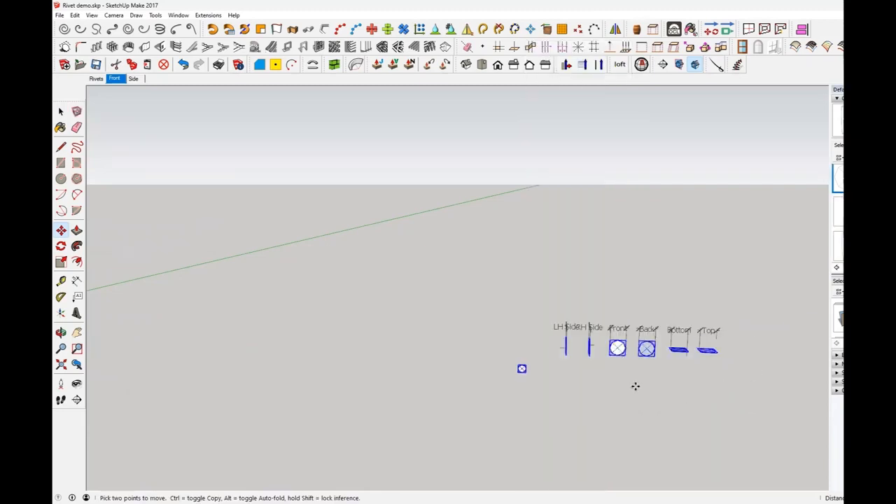
key(space)
click(490, 362)
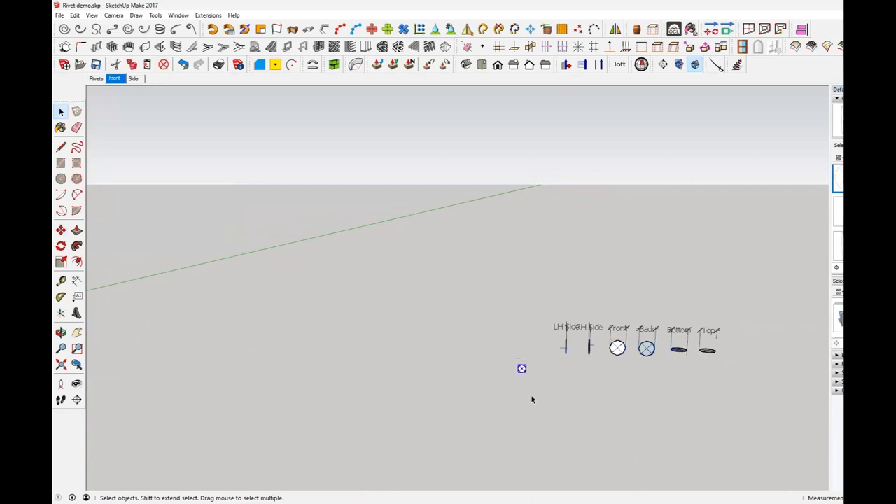
Step: Copy the Front octagon rivet to the empty area beyond the LH Side sample
scroll(566, 354, up, 5)
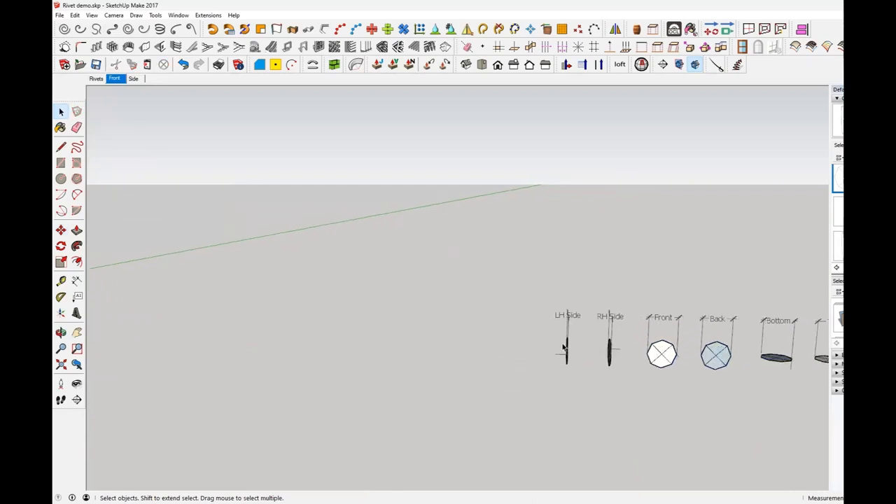
middle_drag(570, 362, 583, 301)
click(562, 332)
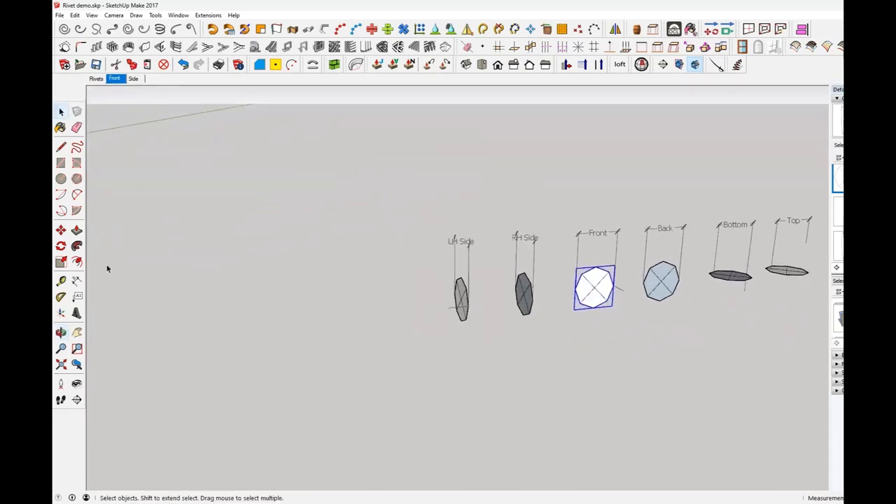
click(60, 230)
key(ctrl)
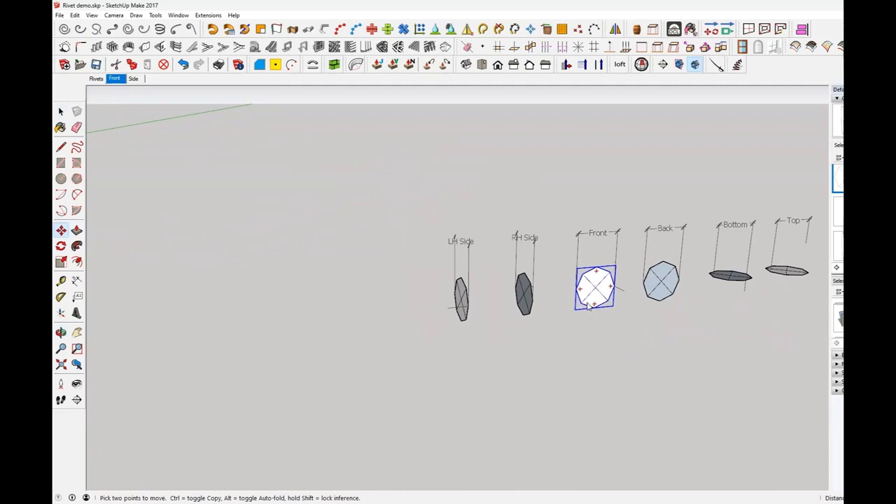
click(587, 301)
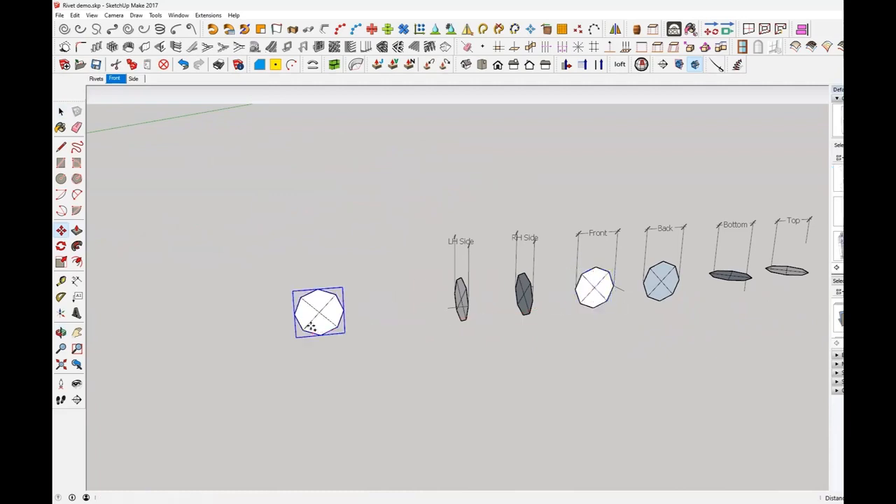
click(314, 323)
Step: Rotate the copied rivet about a vertical axis so it faces sideways like the LH Side sample
middle_drag(317, 322, 356, 339)
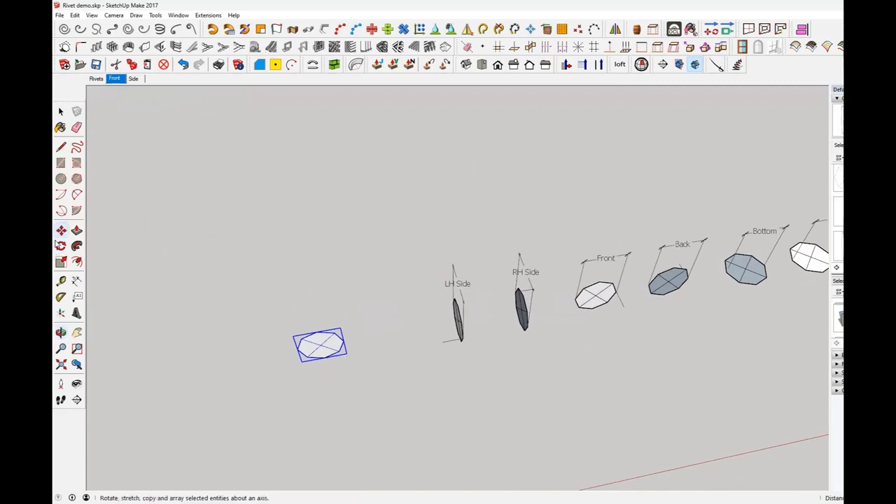
click(61, 245)
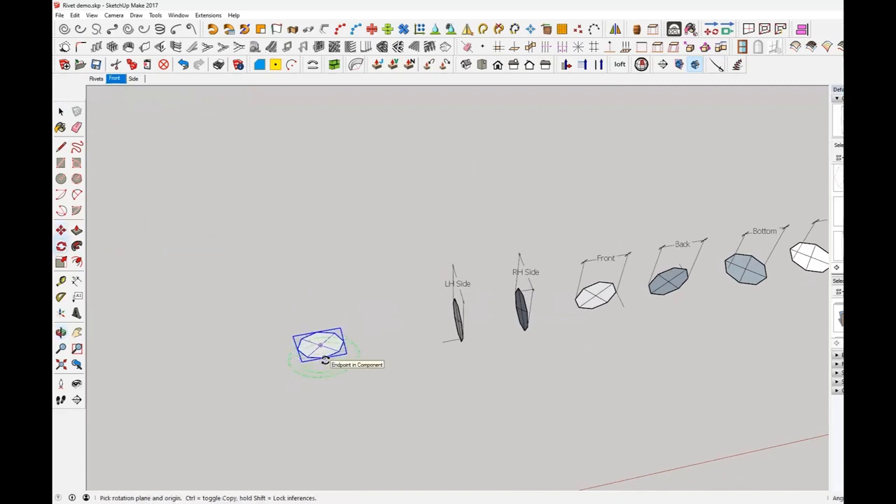
click(325, 358)
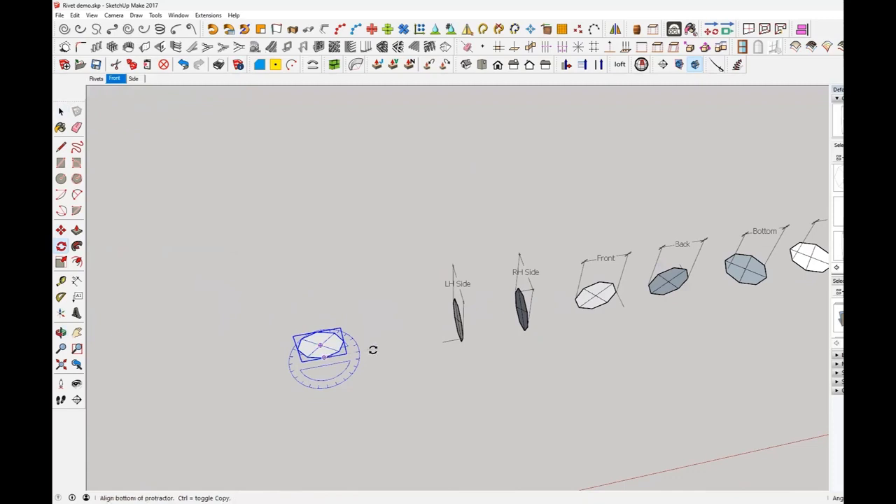
click(330, 390)
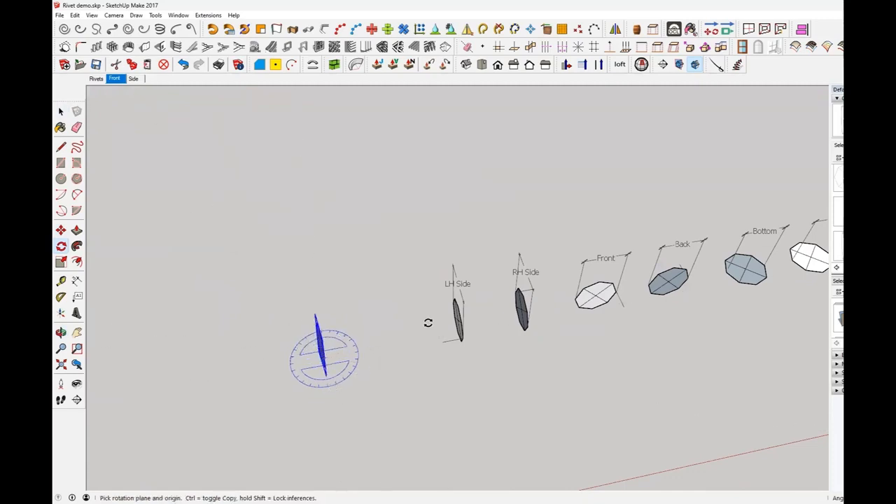
middle_drag(186, 344, 349, 354)
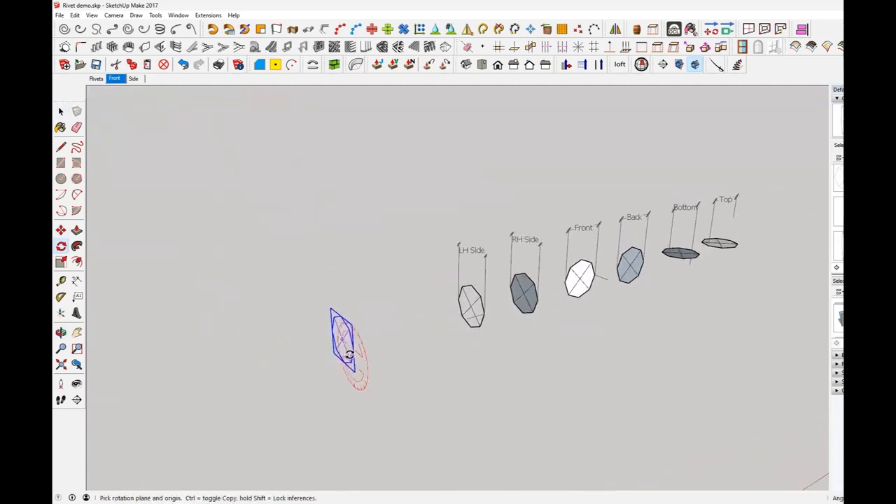
key(space)
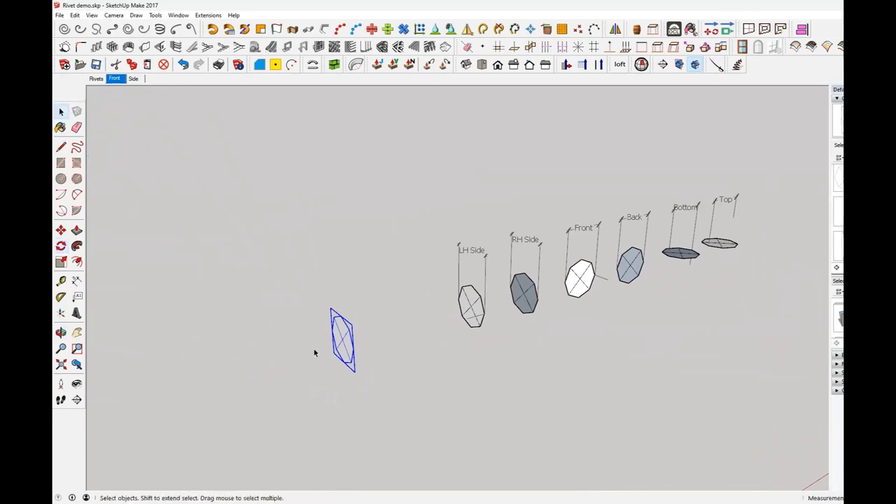
Step: Examine the octagon rivets on the door's front, side and top faces, starting from the Front scene
middle_drag(309, 365, 442, 364)
click(95, 78)
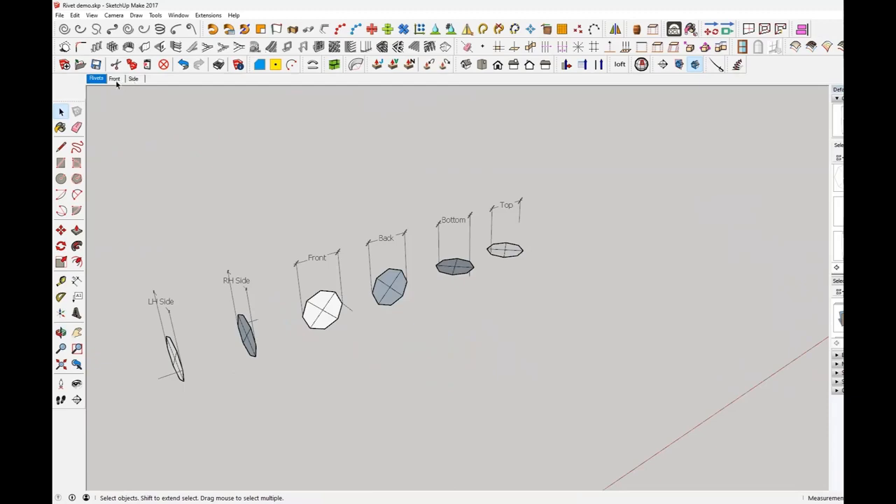
click(114, 78)
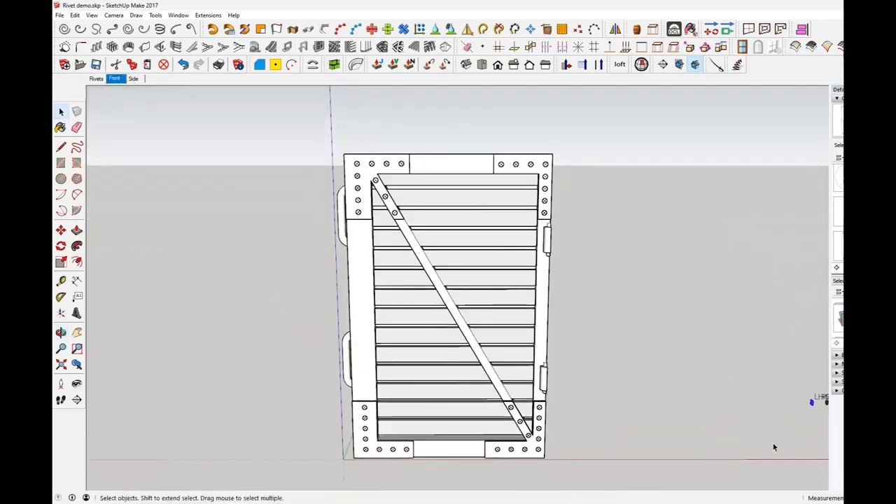
middle_drag(774, 447, 638, 332)
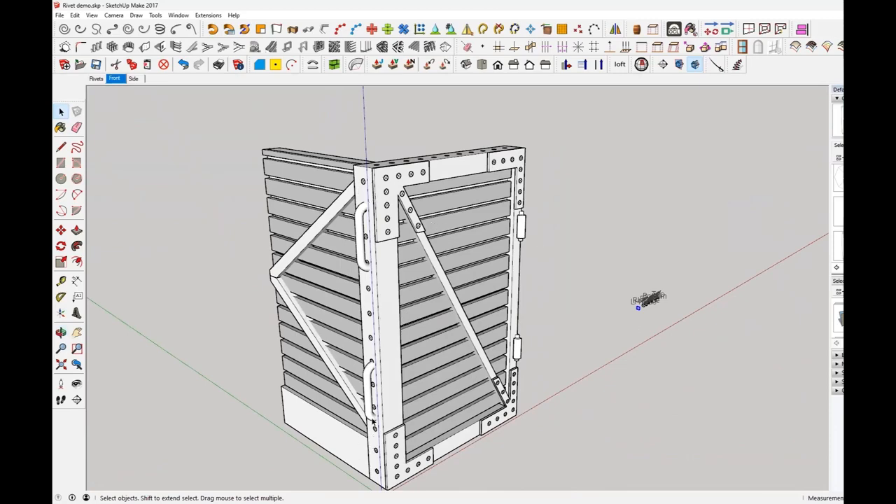
scroll(367, 278, up, 2)
middle_drag(366, 237, 288, 271)
shift+middle_drag(552, 336, 278, 384)
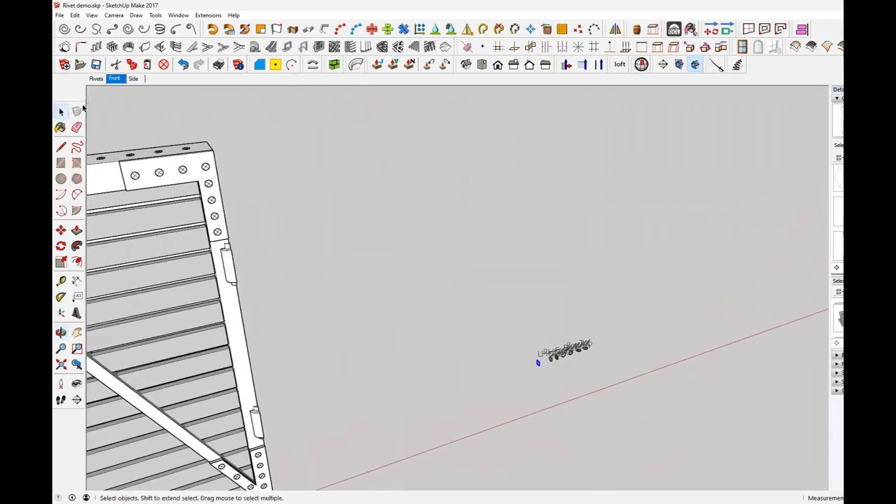
Step: Return to the Rivets scene and delete the rotated copy of the octagon rivet
click(96, 80)
middle_drag(314, 315, 640, 280)
drag(306, 314, 432, 426)
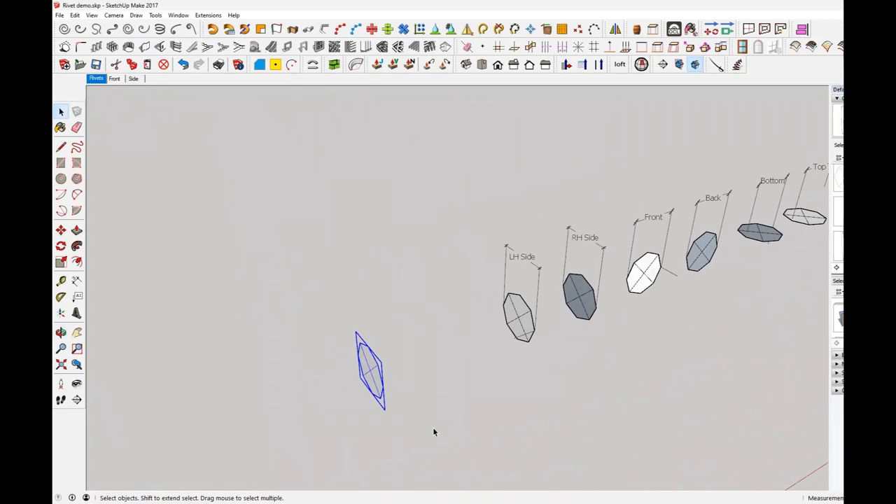
key(Delete)
Step: Dimension the width of the Front octagon rivet between its opposite side corners, placing the dimension below it
middle_drag(654, 364, 458, 343)
middle_drag(606, 359, 399, 321)
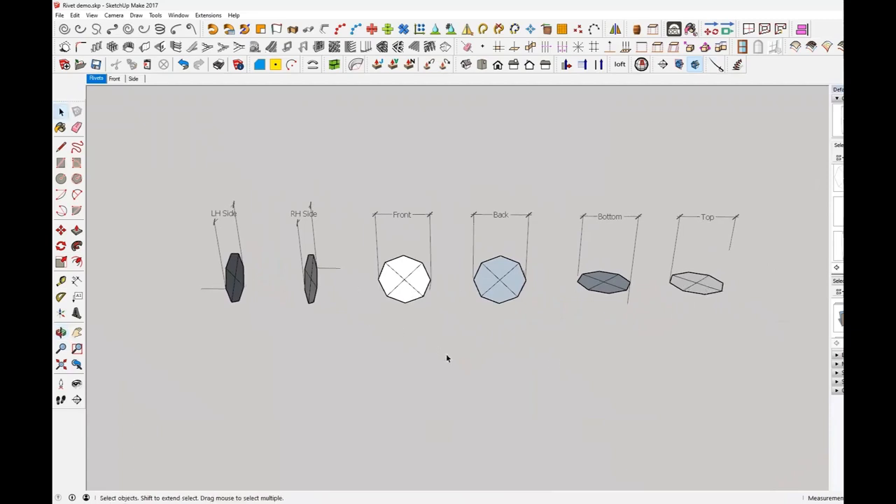
middle_drag(448, 354, 452, 343)
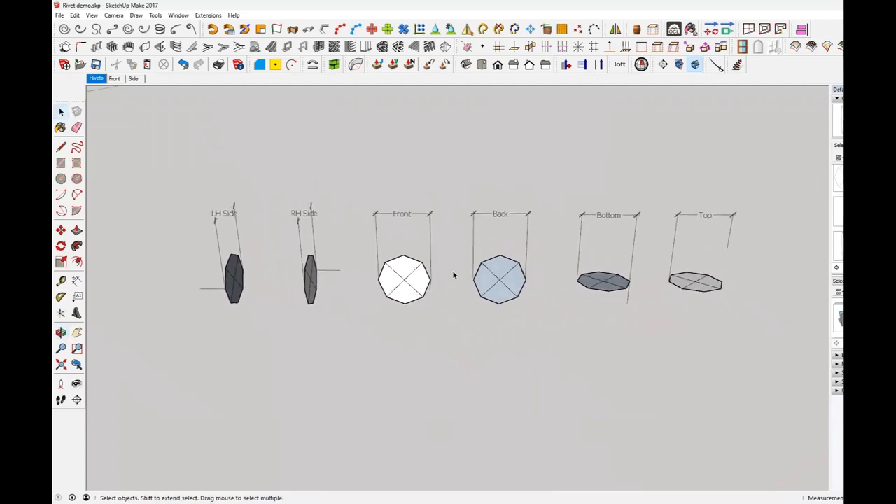
click(403, 217)
click(390, 397)
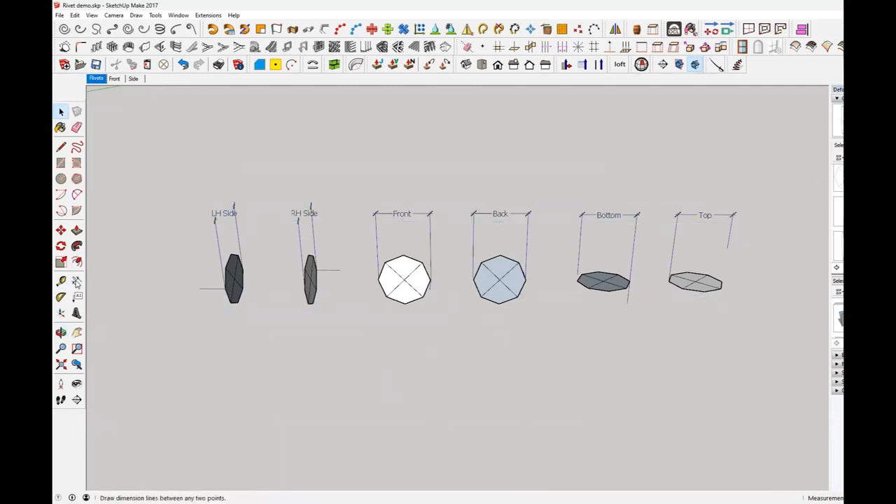
click(76, 280)
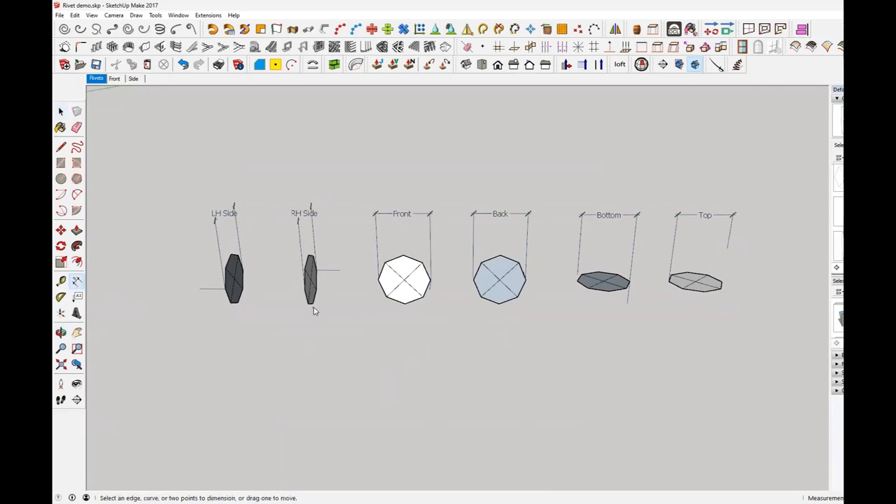
click(377, 279)
click(430, 279)
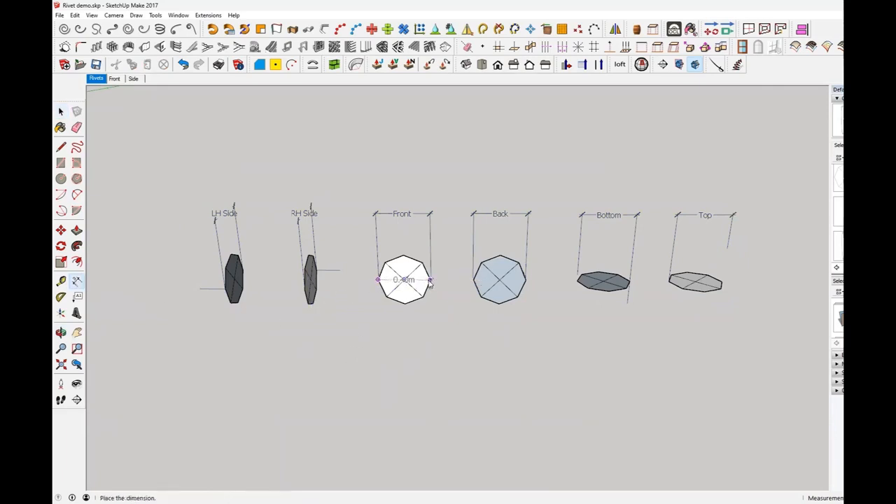
click(409, 372)
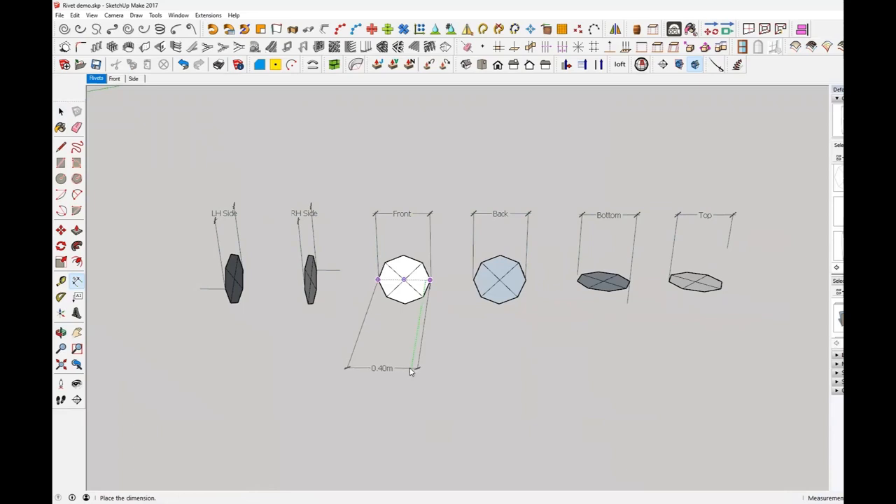
Step: Open the text of the Front rivet's width dimension for editing, leave it, and undo the dimension
key(space)
click(384, 371)
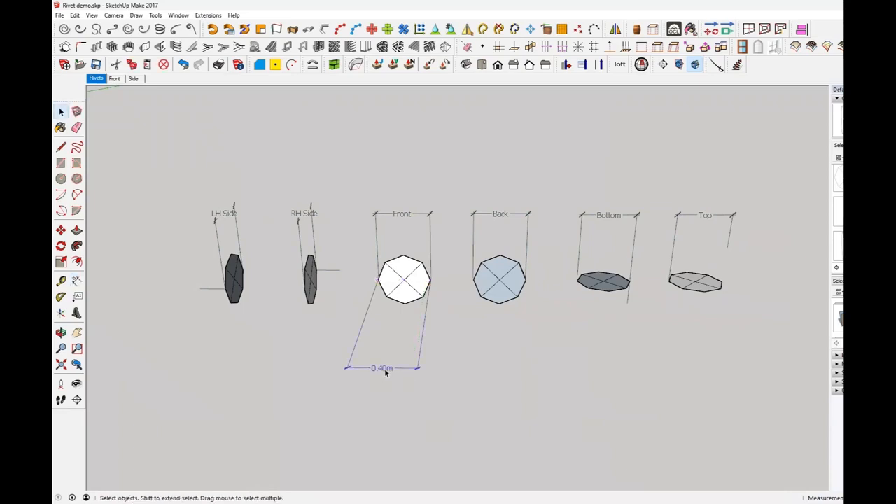
double_click(382, 368)
drag(393, 369, 368, 374)
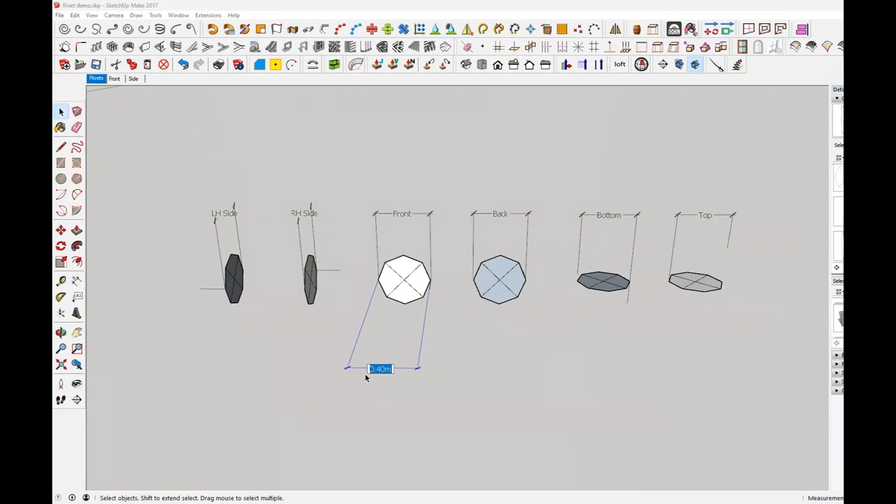
click(425, 399)
key(ctrl+z)
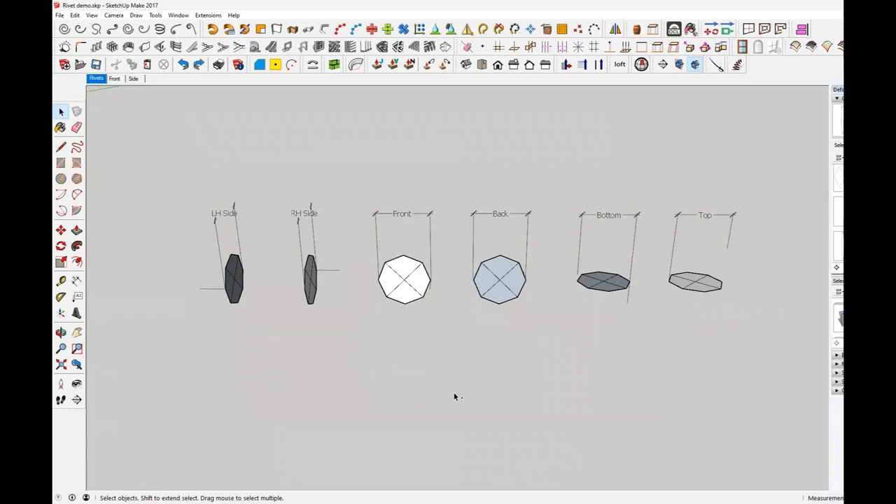
Step: Explode the group that holds the six orientation labels above the rivets
middle_drag(434, 281, 441, 228)
scroll(432, 247, down, 3)
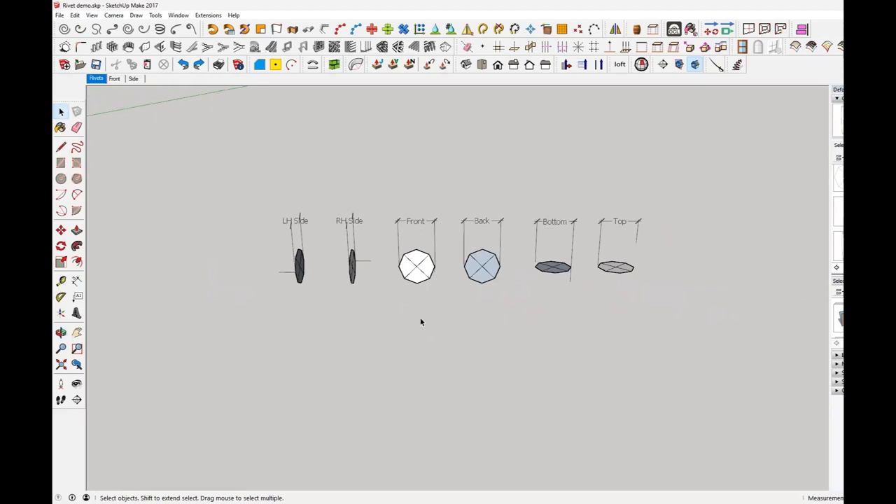
middle_drag(541, 300, 540, 296)
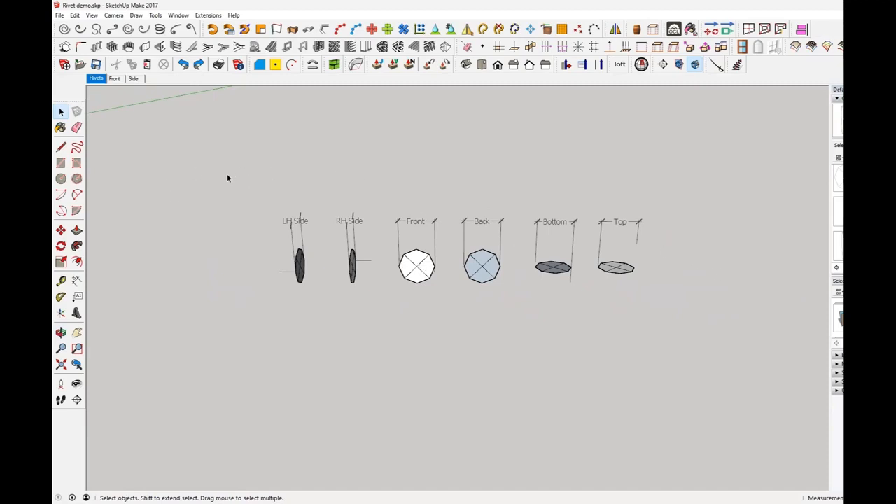
drag(228, 176, 352, 223)
click(353, 222)
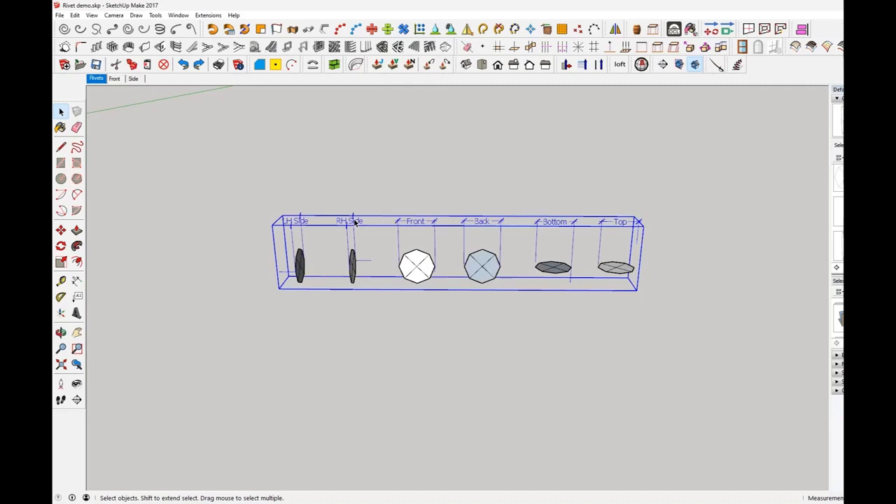
right_click(297, 224)
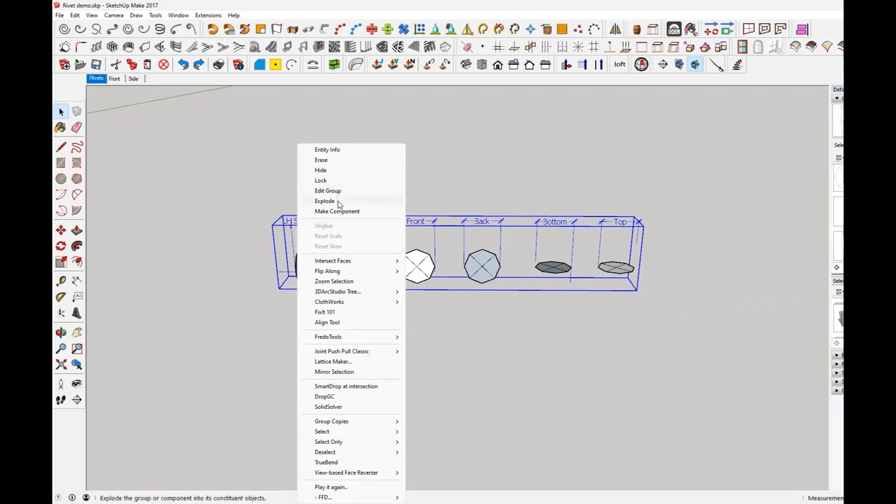
click(339, 203)
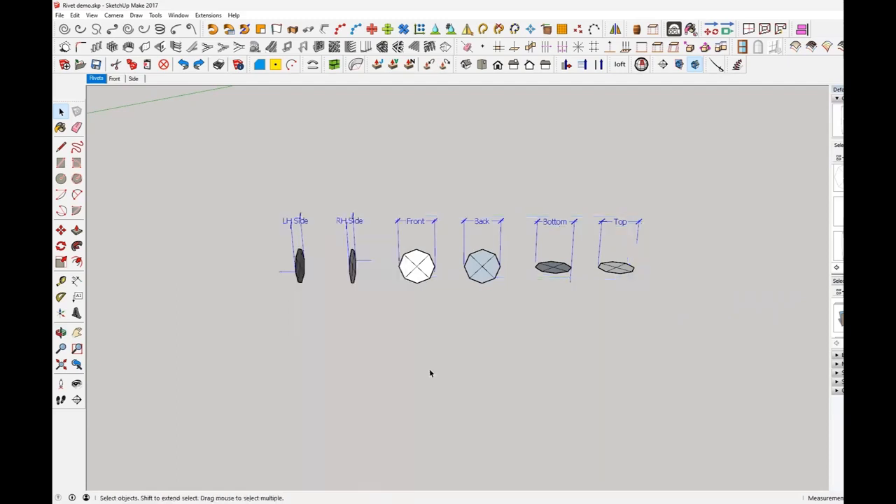
Step: Examine the separated orientation labels by picking individual ones such as RH Side and Back
click(348, 223)
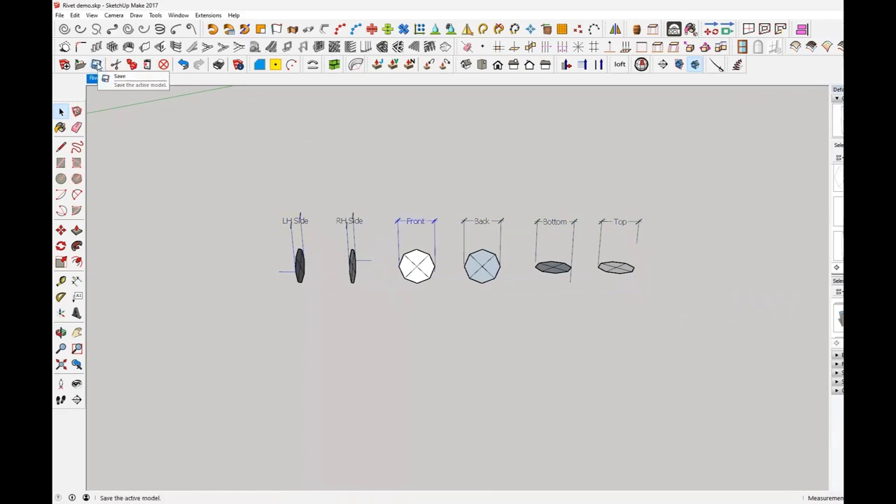
click(189, 226)
key(o)
drag(380, 320, 392, 290)
key(space)
click(348, 222)
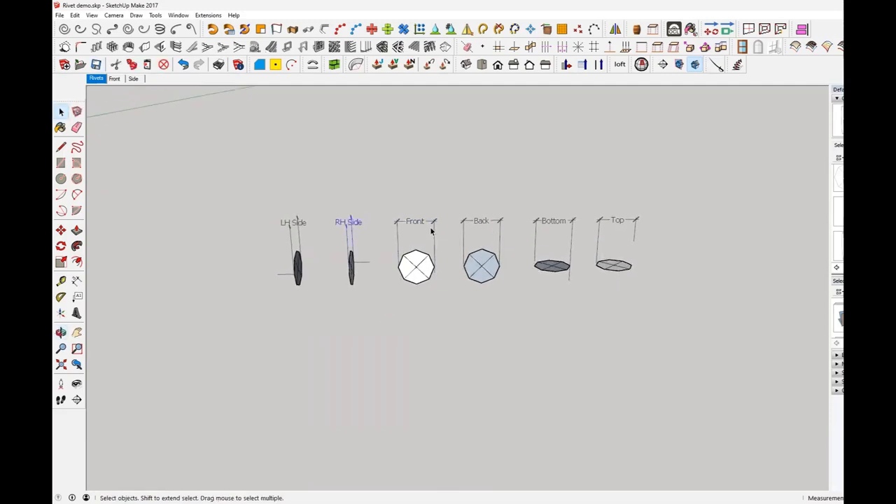
click(492, 227)
click(476, 223)
mouse_move(480, 226)
middle_down()
mouse_move(484, 247)
mouse_move(485, 224)
mouse_move(476, 228)
middle_up()
scroll(480, 226, up, 2)
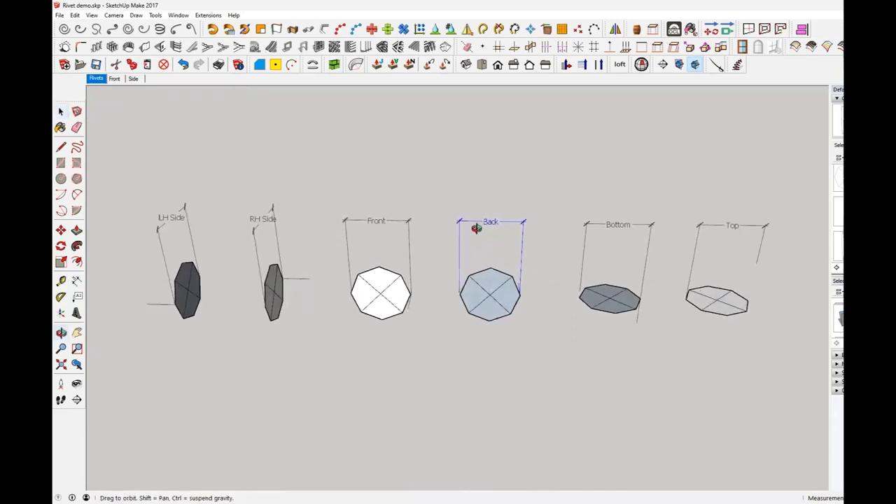
scroll(476, 228, down, 2)
Step: Group the six orientation labels, from LH Side to Top, into a single object
drag(145, 185, 596, 256)
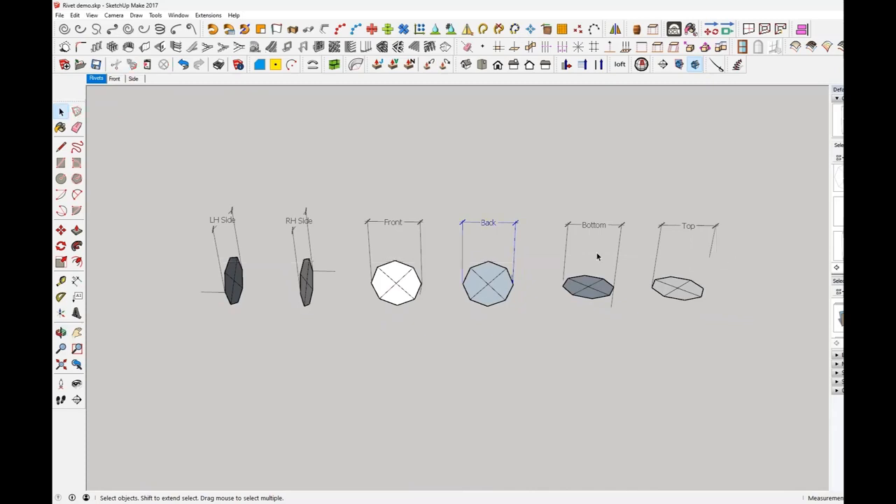
click(228, 223)
right_click(688, 228)
click(723, 295)
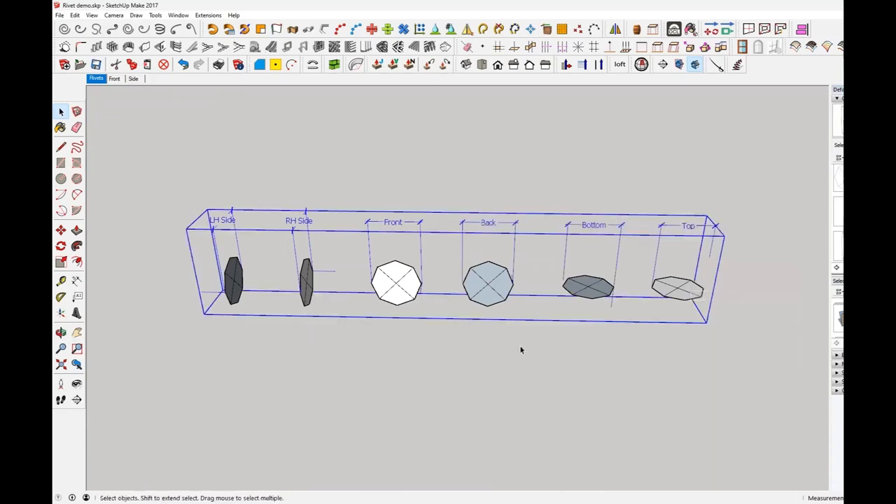
click(485, 378)
Step: Select all six octagon rivets with their label group and copy them
middle_drag(485, 378, 489, 343)
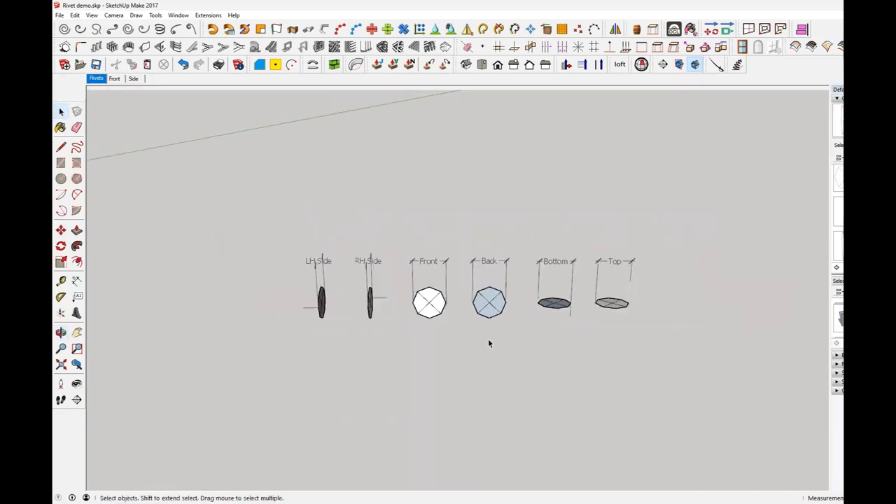
middle_drag(400, 257, 400, 252)
drag(207, 236, 725, 375)
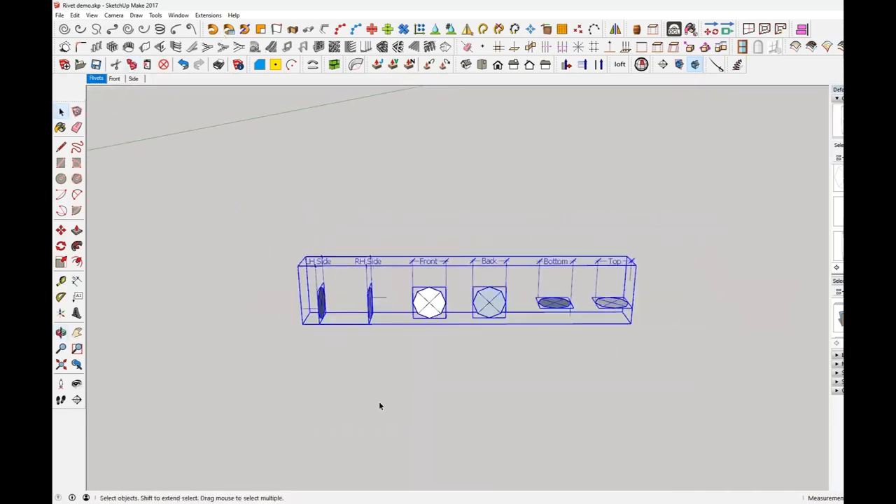
mouse_move(392, 502)
mouse_move(561, 493)
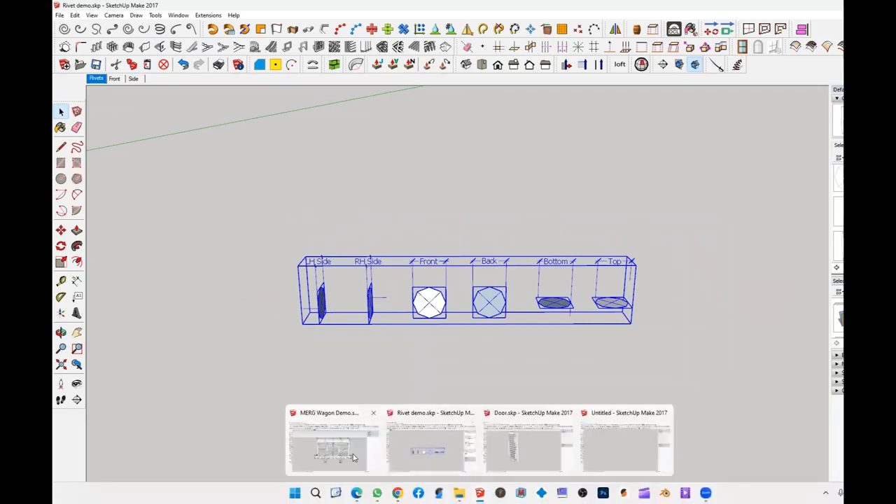
Step: Switch to the MERG Wagon Demo model and paste the labelled rivets into the empty space beside the wagon
click(383, 423)
scroll(455, 321, up, 2)
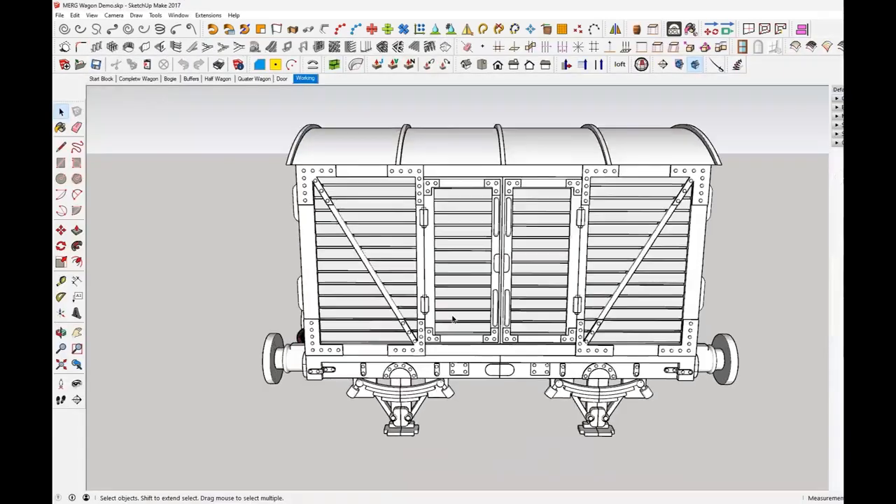
shift+middle_drag(587, 293, 380, 287)
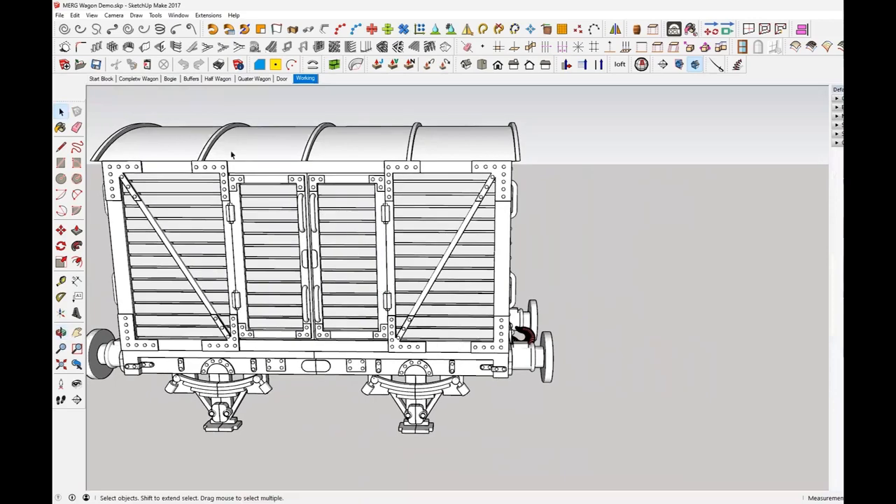
click(148, 64)
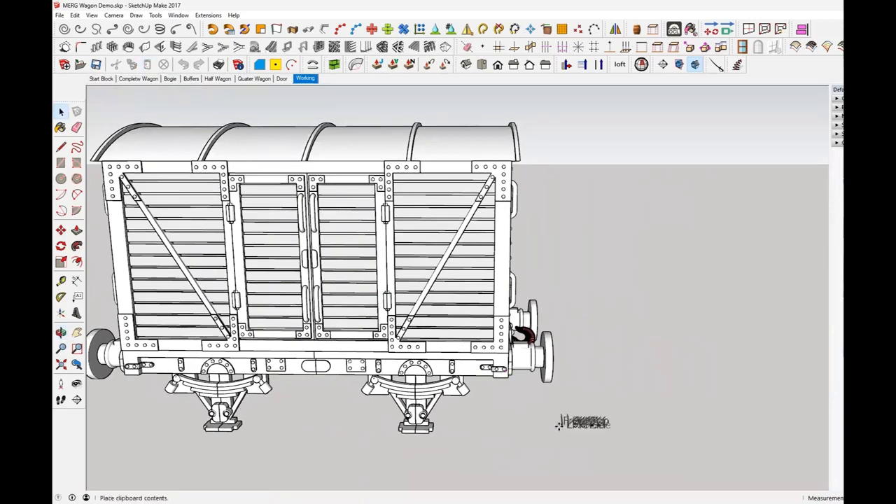
click(658, 396)
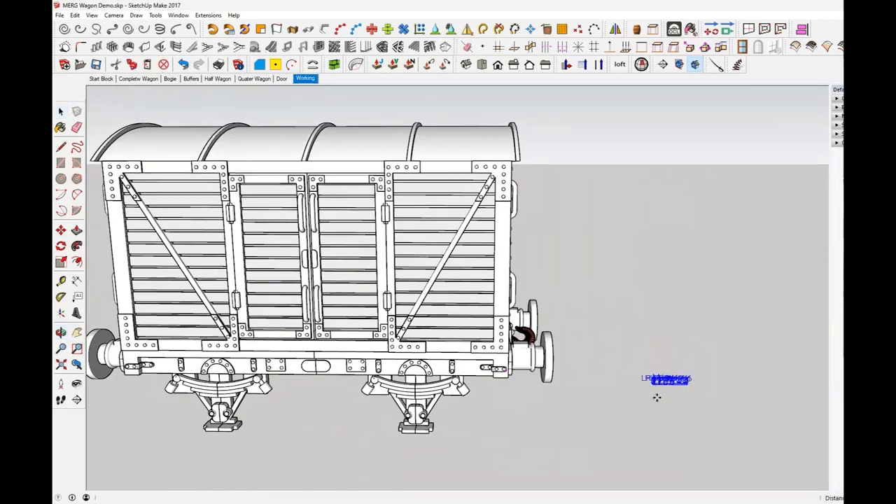
Step: Frame the pasted rivet set and its labels in a close view beside the wagon's buffers
key(m)
scroll(662, 393, up, 2)
scroll(662, 394, up, 1)
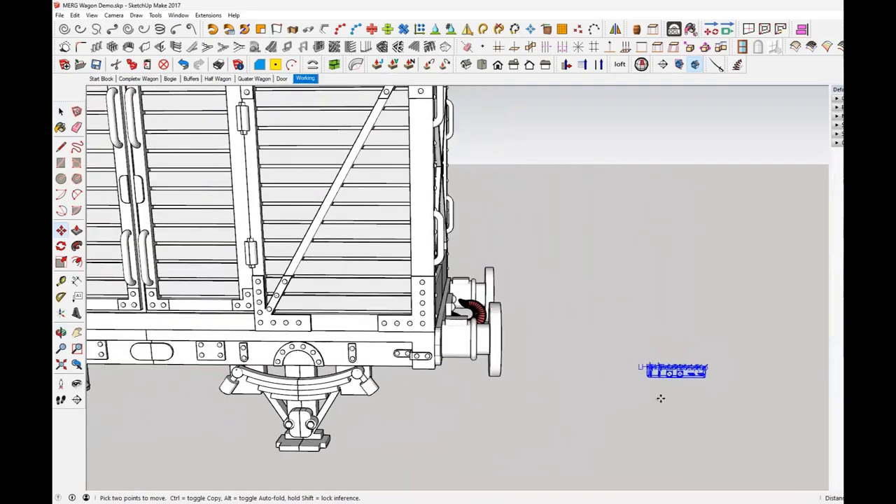
scroll(661, 396, up, 4)
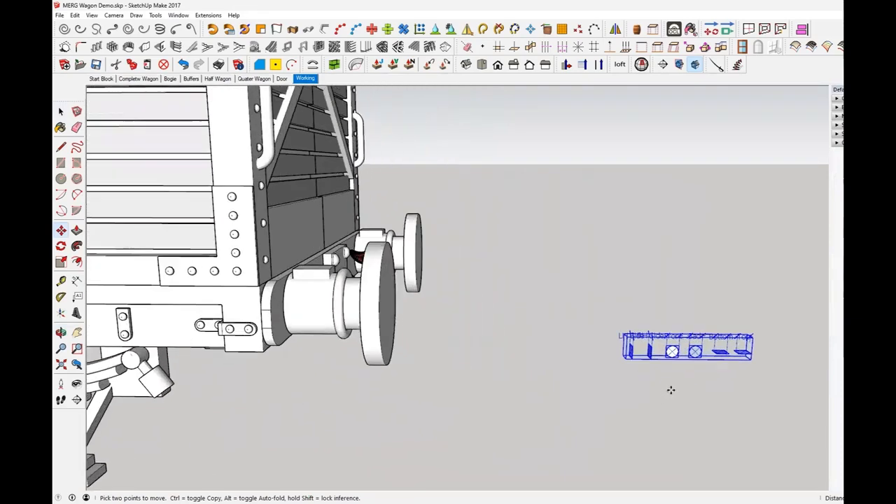
scroll(670, 390, up, 4)
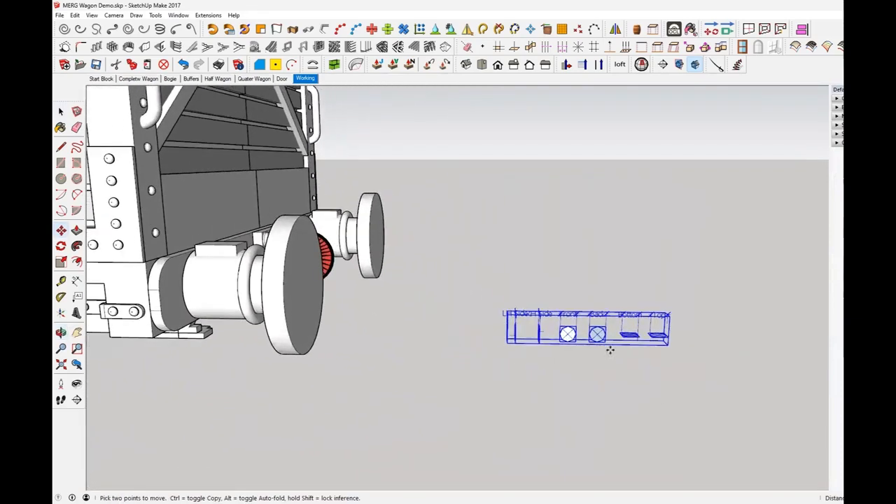
scroll(609, 349, up, 2)
middle_drag(609, 350, 614, 347)
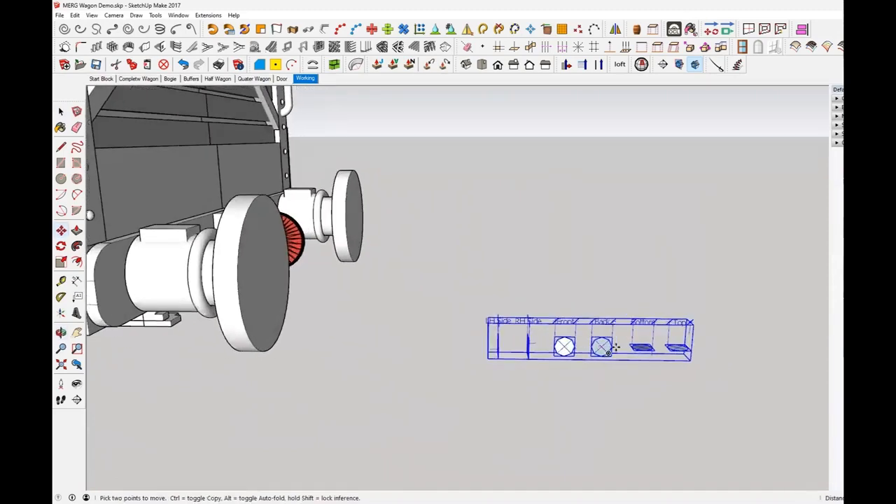
scroll(609, 349, up, 4)
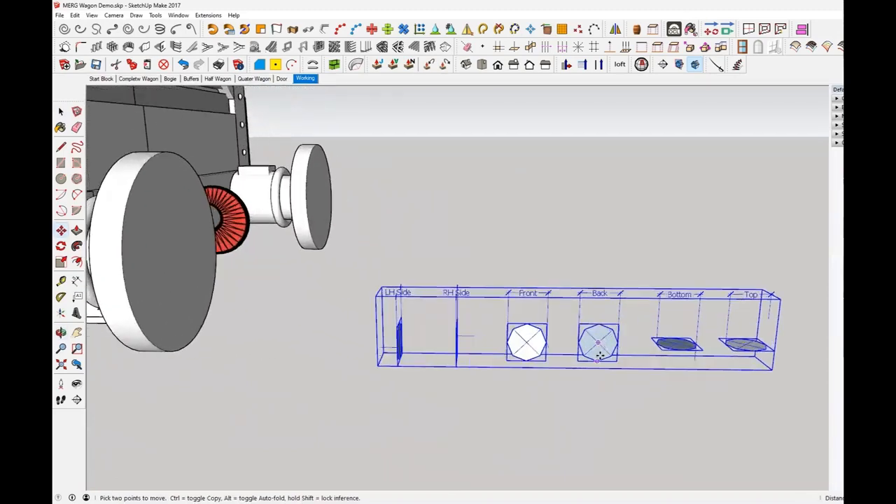
key(space)
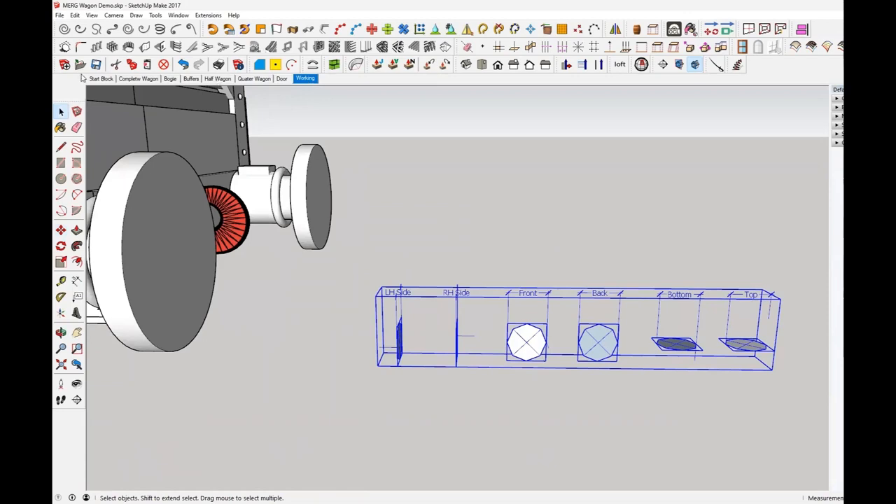
Step: Add a new scene after Working for the current view, saving the style changes as a new style
right_click(300, 81)
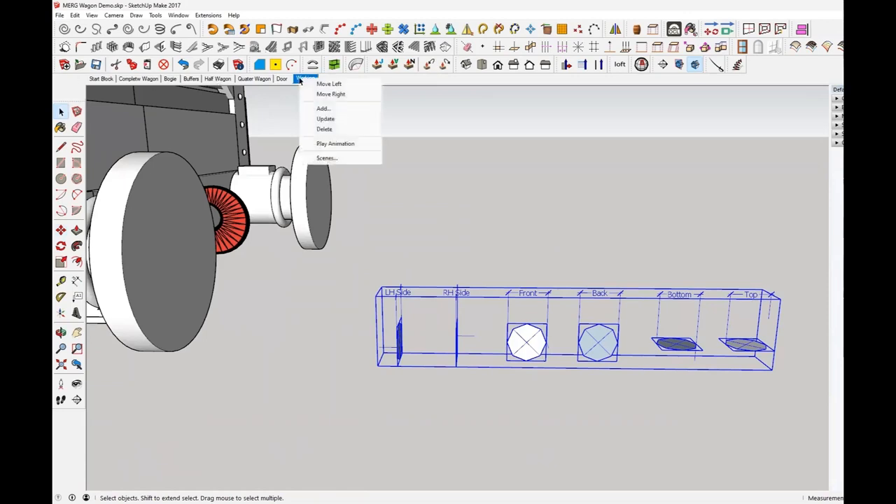
click(335, 108)
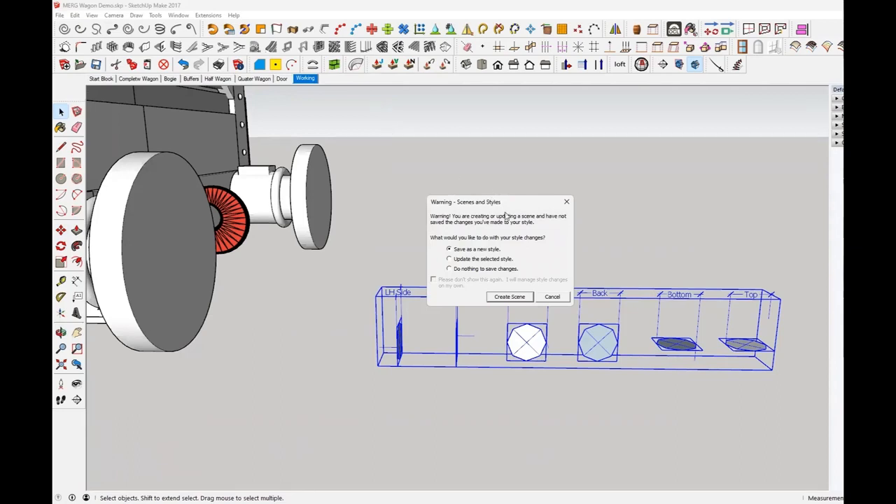
click(566, 202)
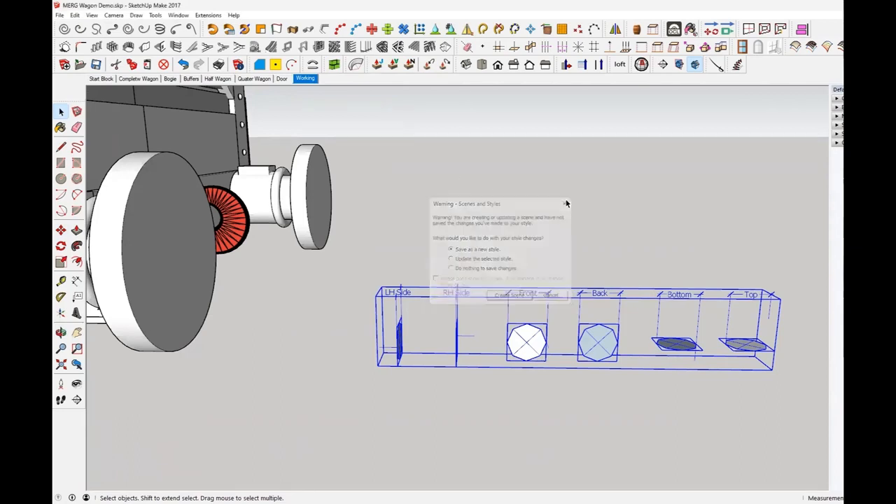
right_click(311, 81)
click(344, 114)
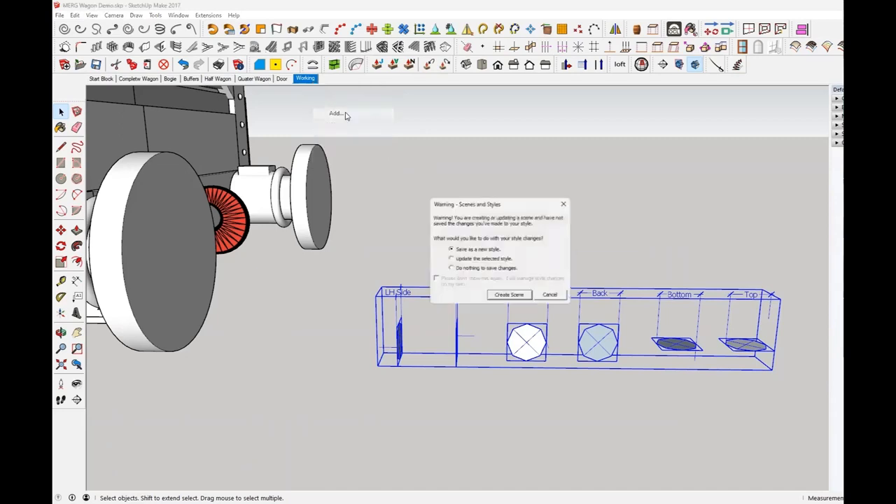
click(511, 297)
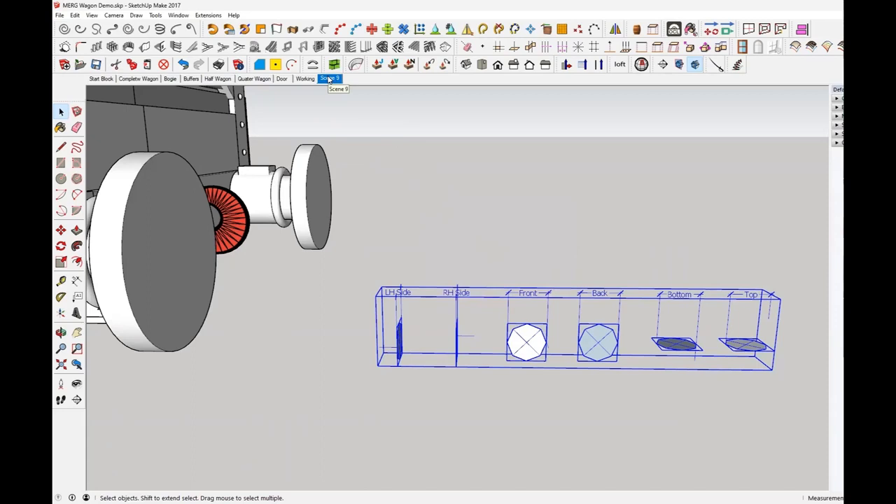
Step: Test the new scene by switching to Bogie and back, and rename it Rivets
click(170, 79)
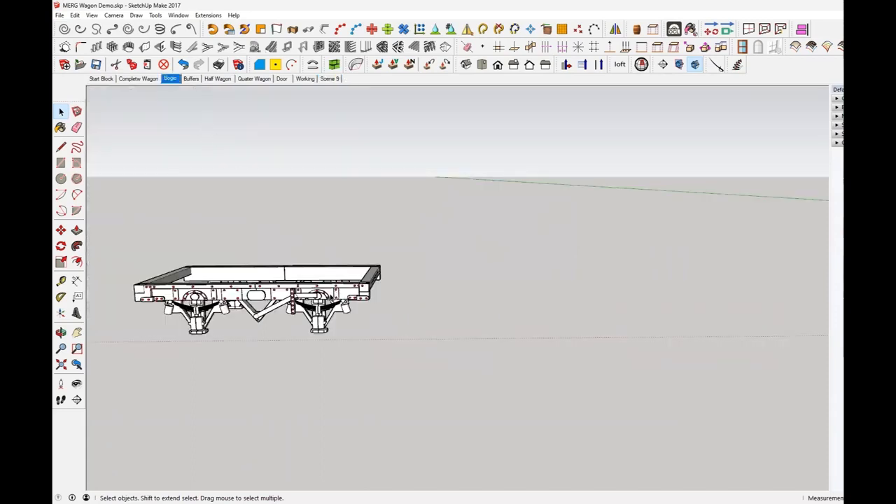
click(330, 78)
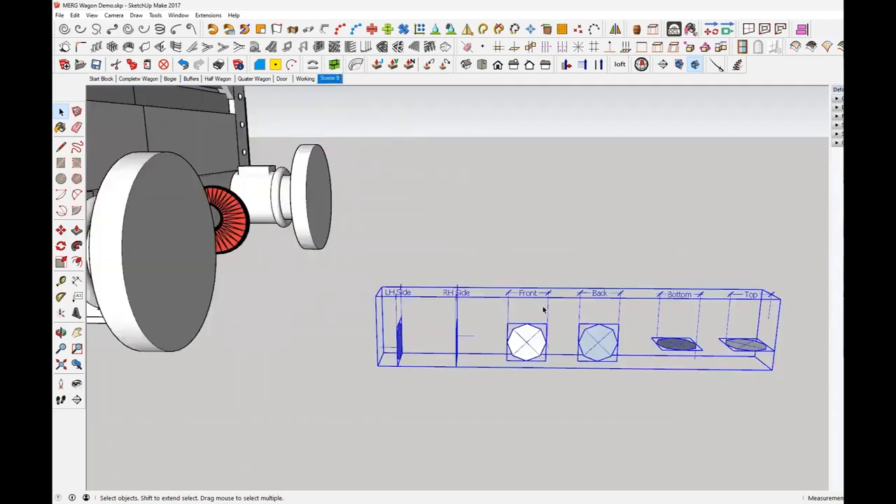
right_click(331, 80)
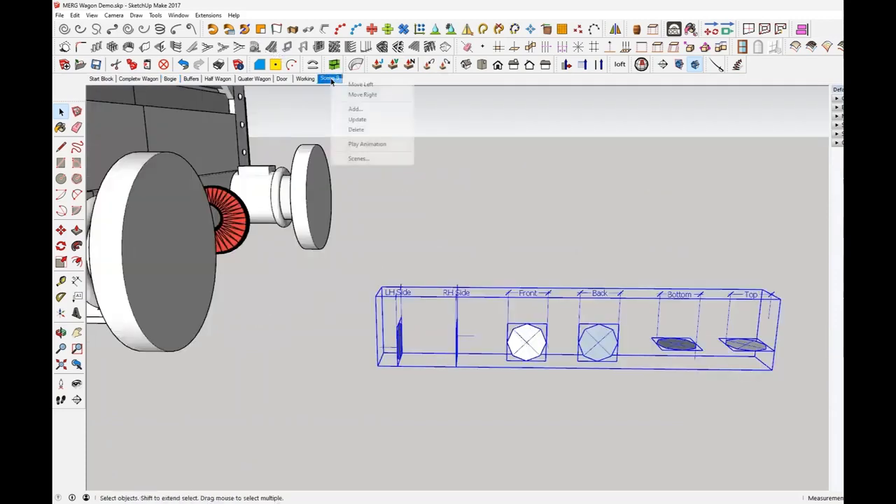
click(357, 159)
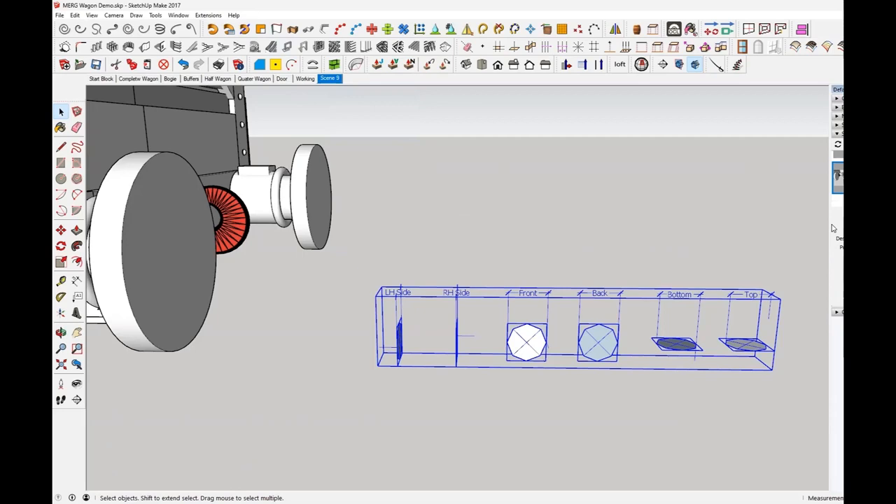
key(Return)
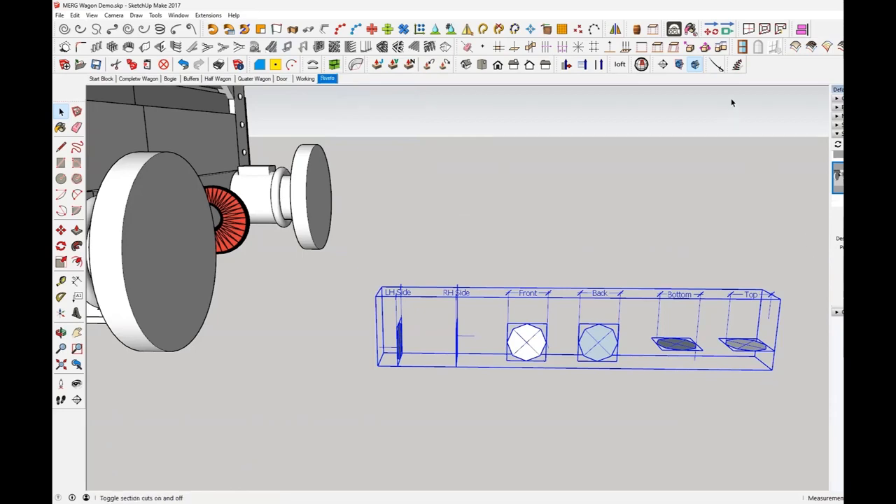
click(399, 137)
Step: Open the Start Block scene and view the red block from above
click(101, 78)
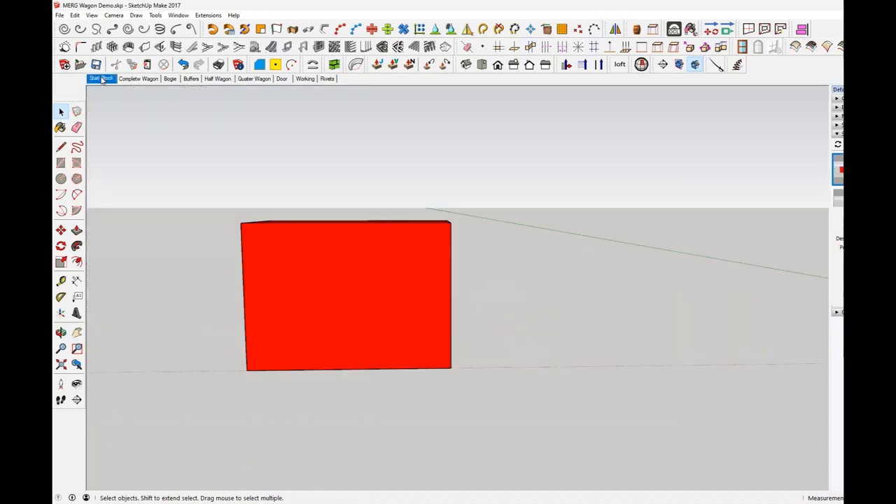
middle_drag(334, 321, 358, 244)
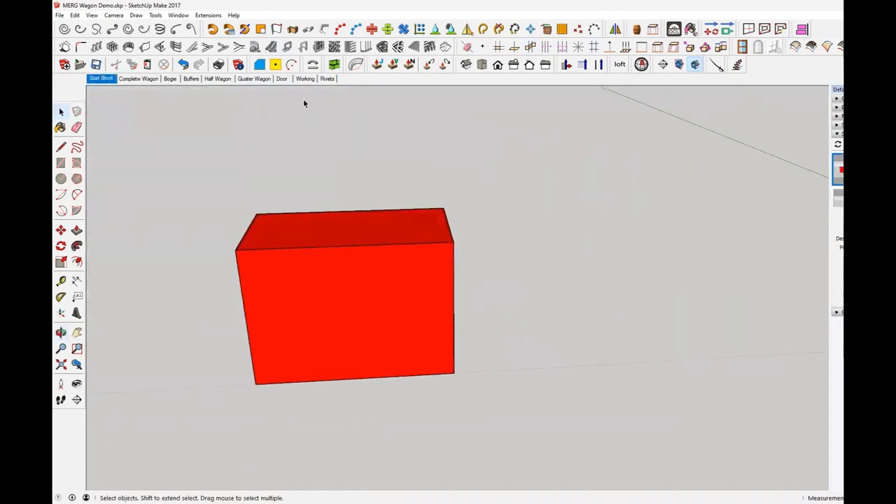
Step: Return to the Rivets scene and move the whole labelled rivet set along the red axis, further away from the wagon
click(327, 79)
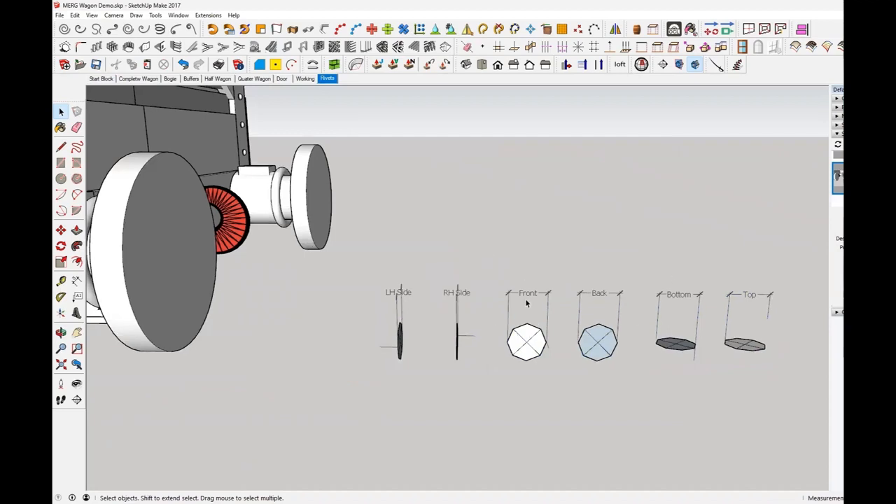
scroll(509, 342, down, 1)
scroll(509, 342, down, 5)
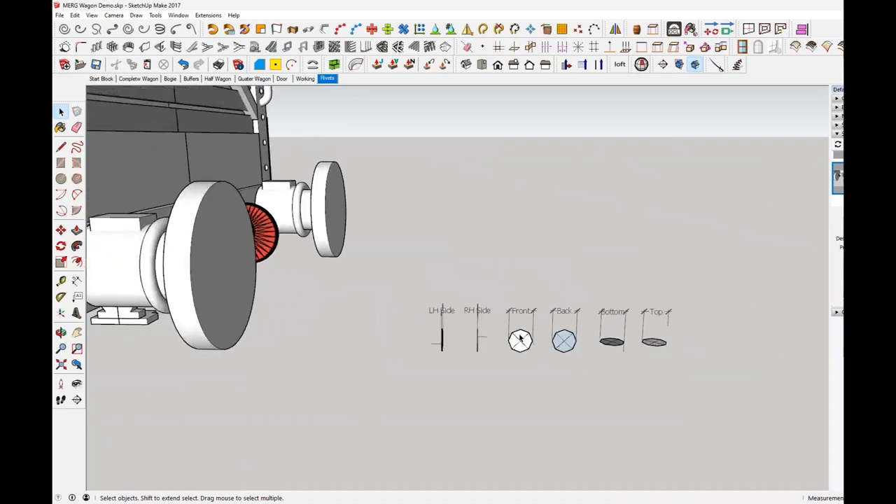
middle_drag(520, 351, 396, 252)
drag(396, 246, 564, 365)
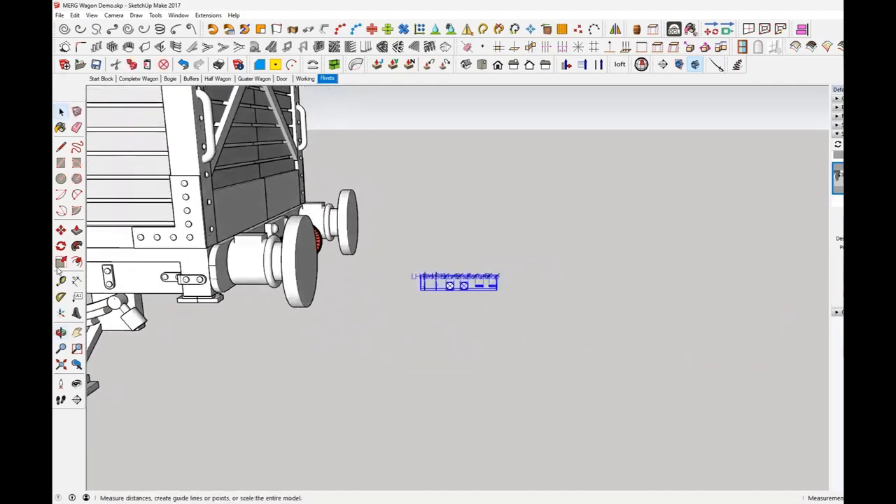
click(61, 229)
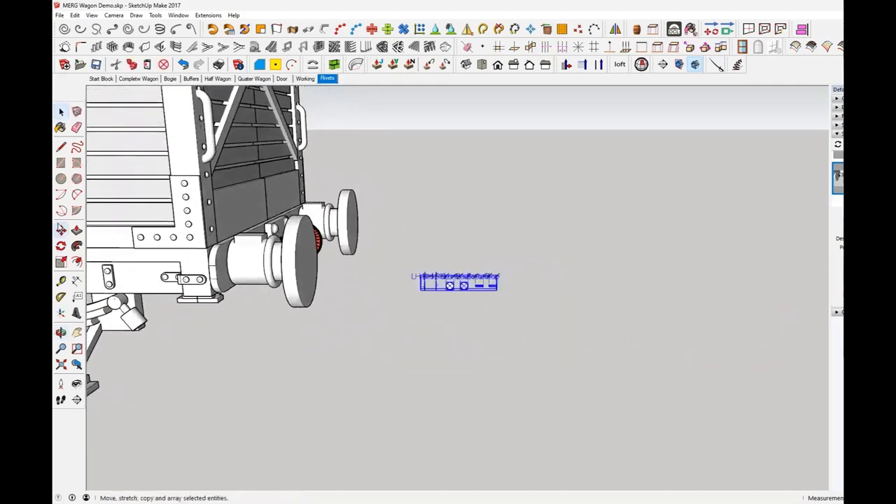
click(449, 292)
click(732, 258)
middle_drag(732, 258, 410, 240)
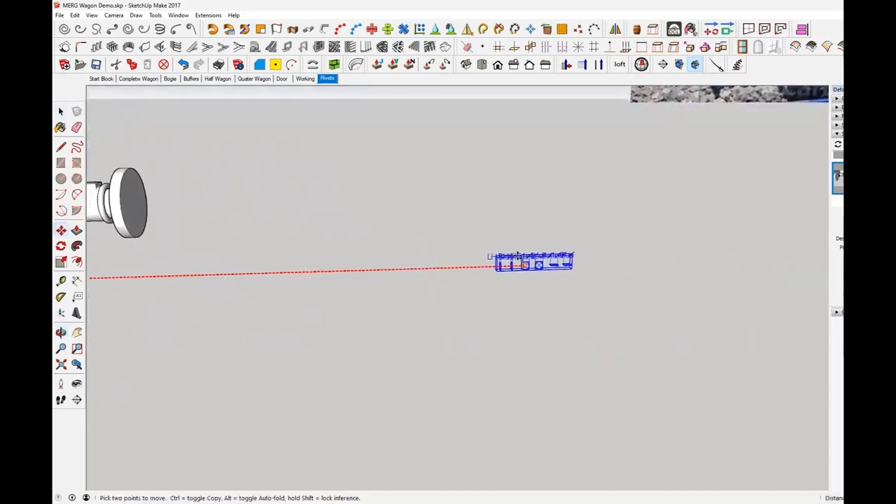
click(518, 256)
middle_drag(537, 278, 514, 278)
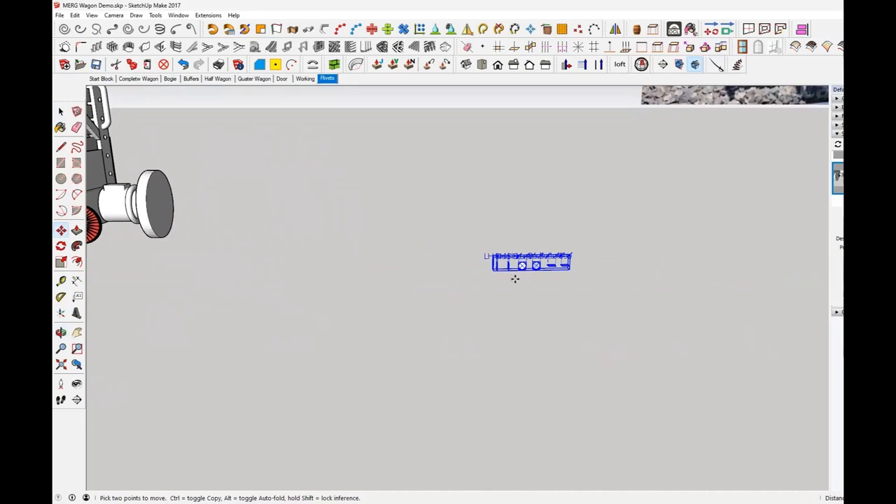
key(space)
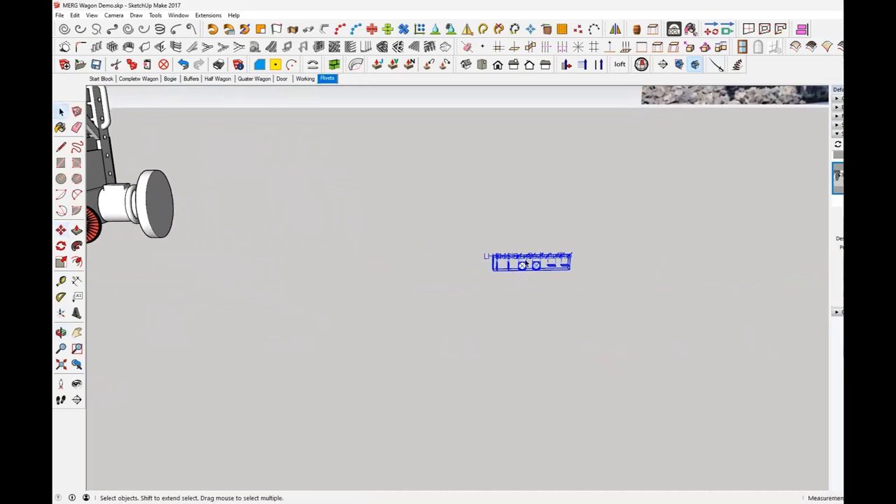
Step: Frame the moved rivet set in a close, angled view and update the Rivets scene with this view
scroll(519, 262, up, 3)
scroll(522, 267, up, 5)
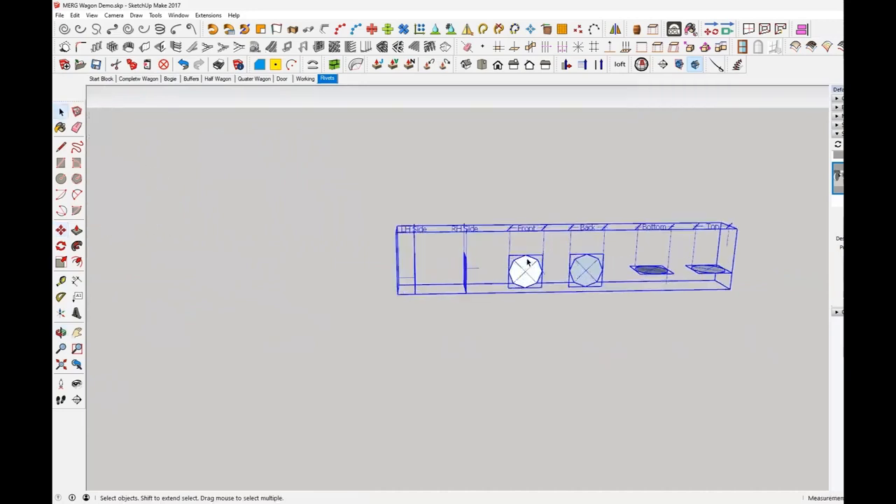
middle_drag(523, 265, 558, 316)
right_click(326, 81)
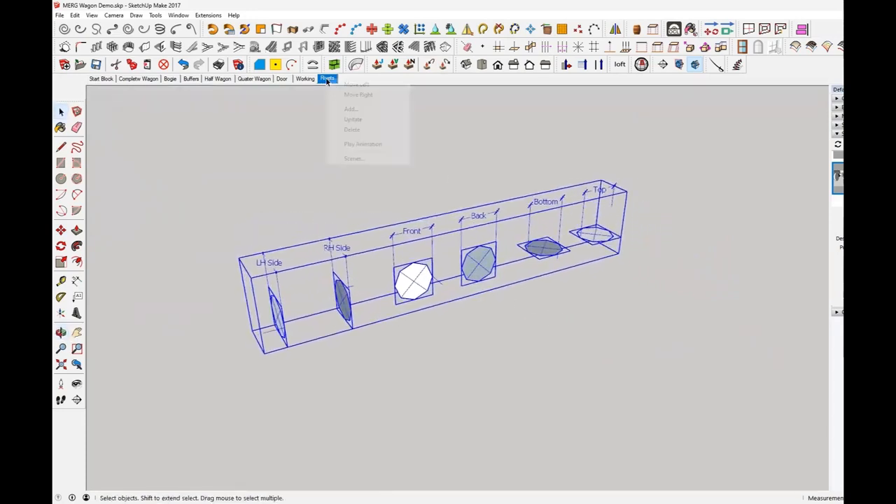
click(374, 122)
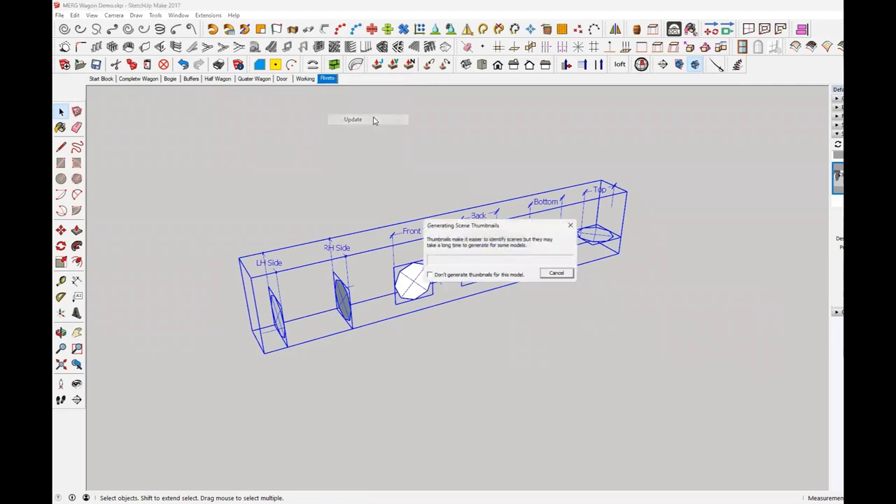
click(540, 326)
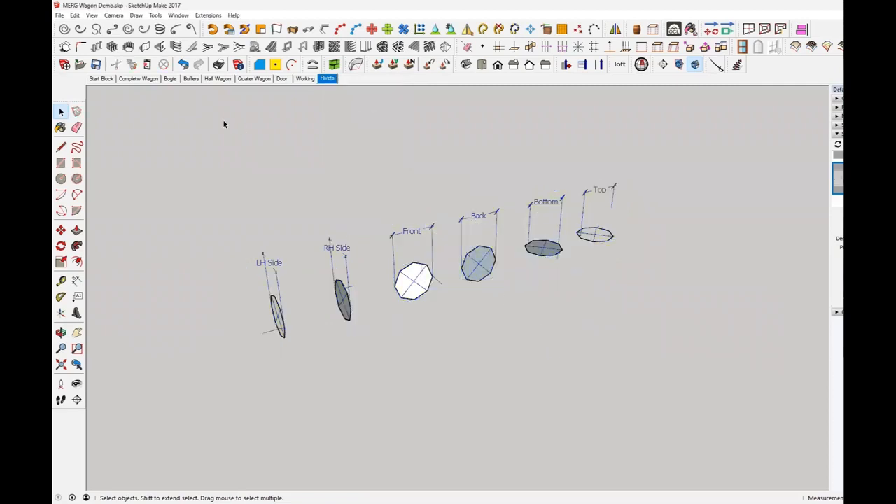
Step: Check the scene setup by switching from Completew Wagon back to Rivets, then view the wagon side in Working
click(131, 80)
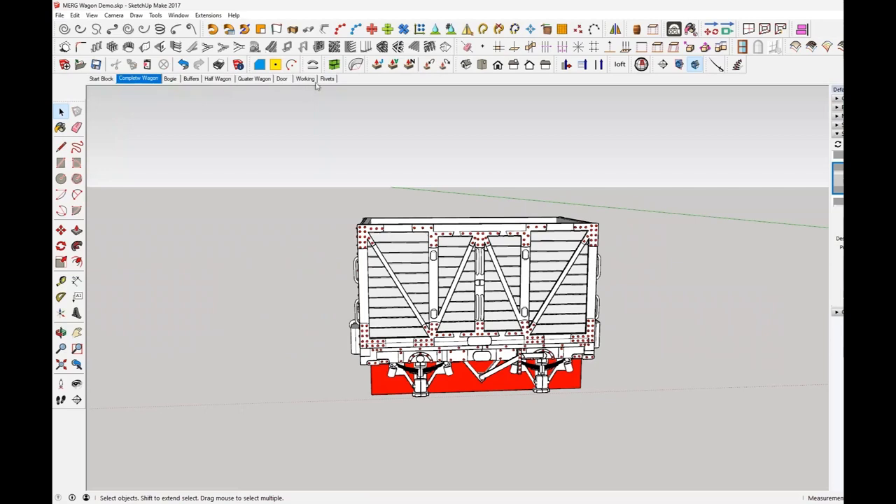
click(326, 79)
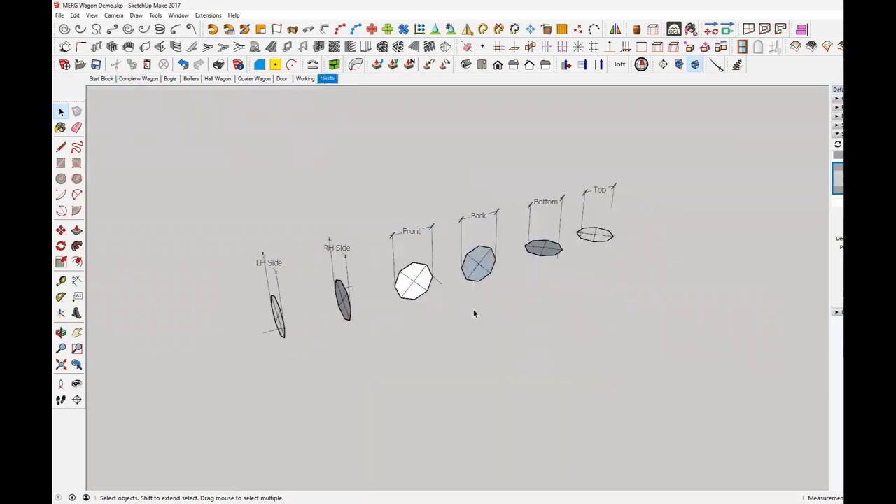
middle_drag(473, 308, 453, 326)
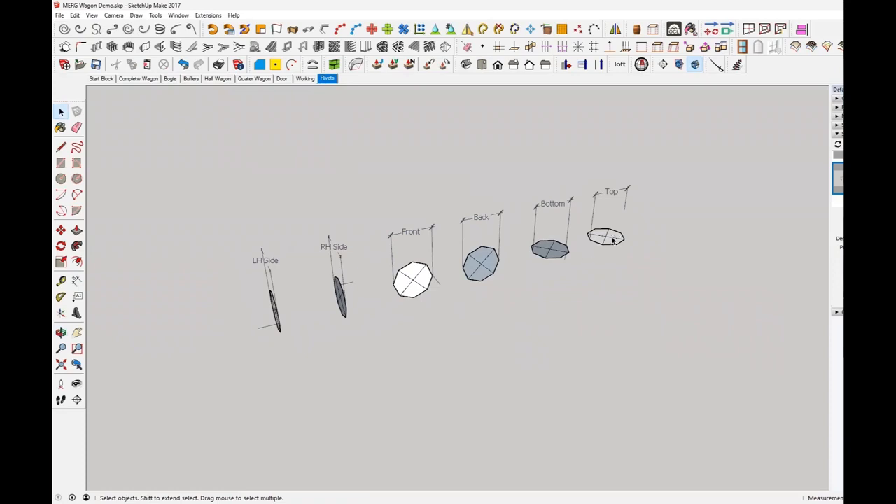
click(613, 240)
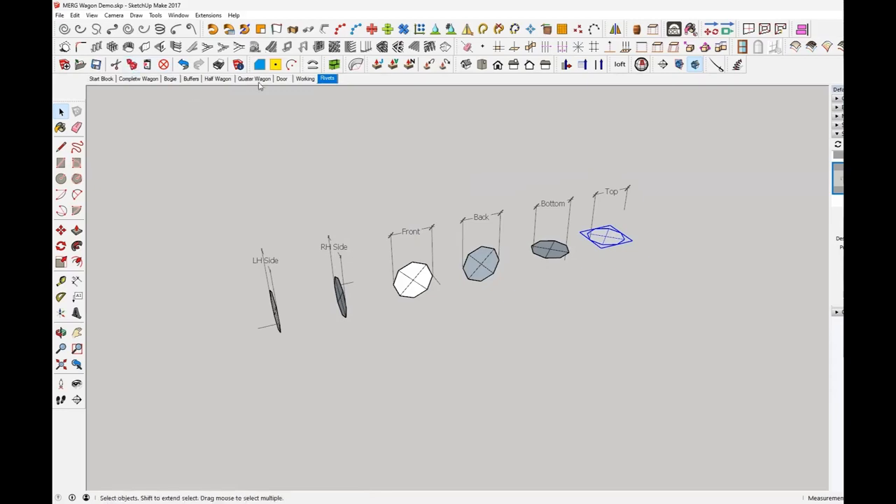
click(306, 79)
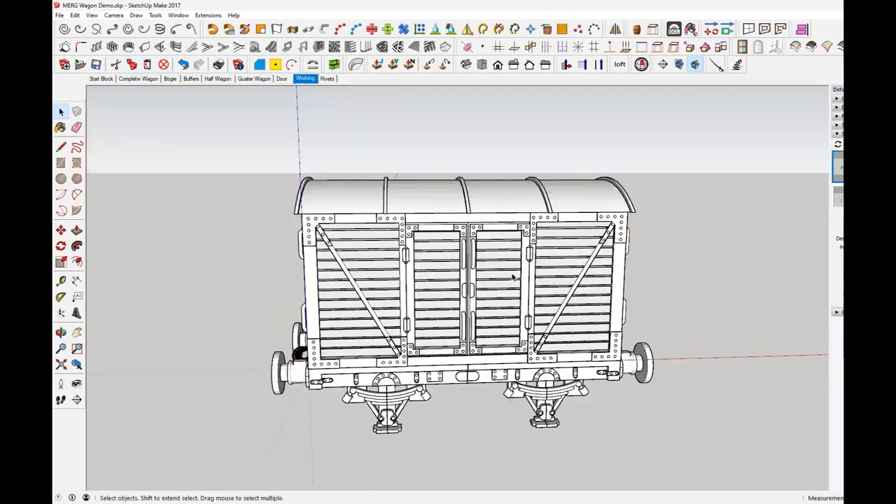
scroll(512, 277, up, 3)
mouse_move(516, 258)
middle_down()
mouse_move(513, 276)
mouse_move(510, 244)
mouse_move(511, 271)
middle_up()
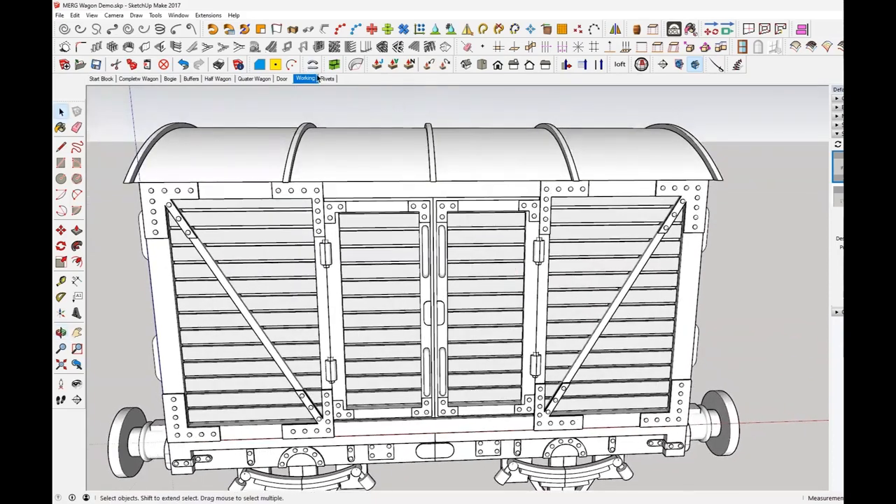
Step: Copy the RH Side rivet from the Rivets scene and return to the Working scene
click(328, 79)
middle_drag(527, 268, 454, 279)
click(350, 267)
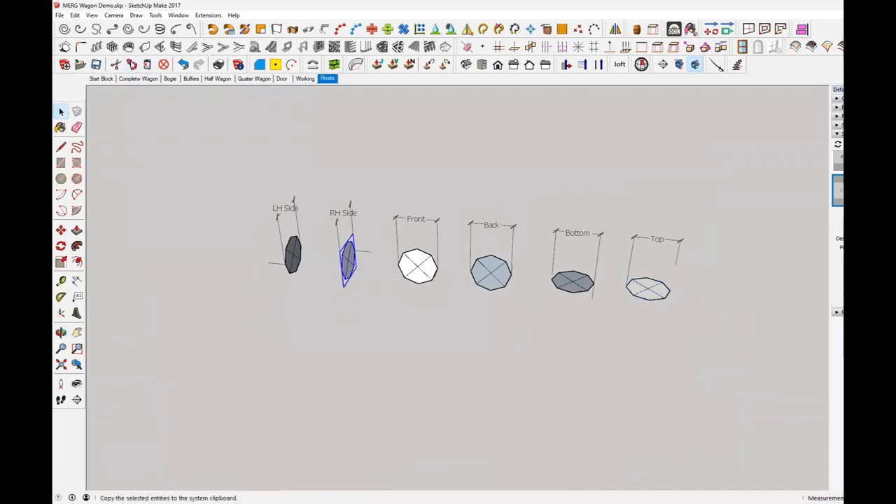
click(300, 79)
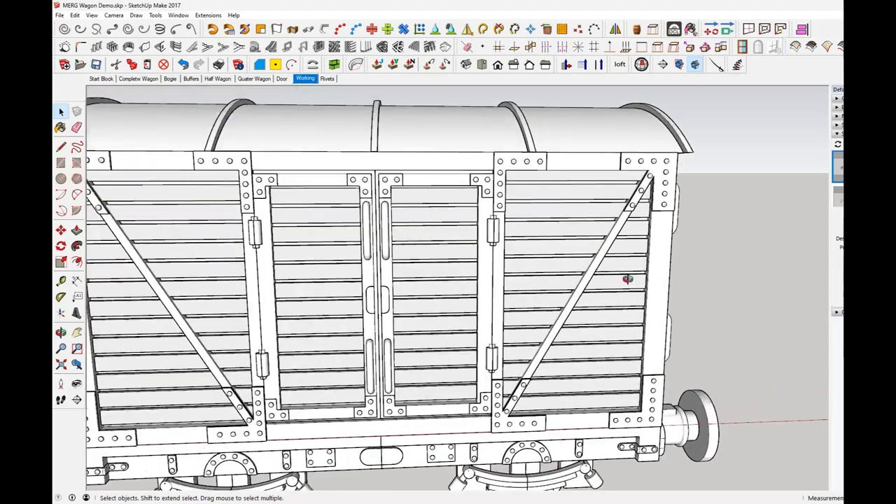
Step: Paste the copied rivet onto the wagon end's lowest plank, right beside the riveted corner strip
middle_drag(631, 278, 349, 488)
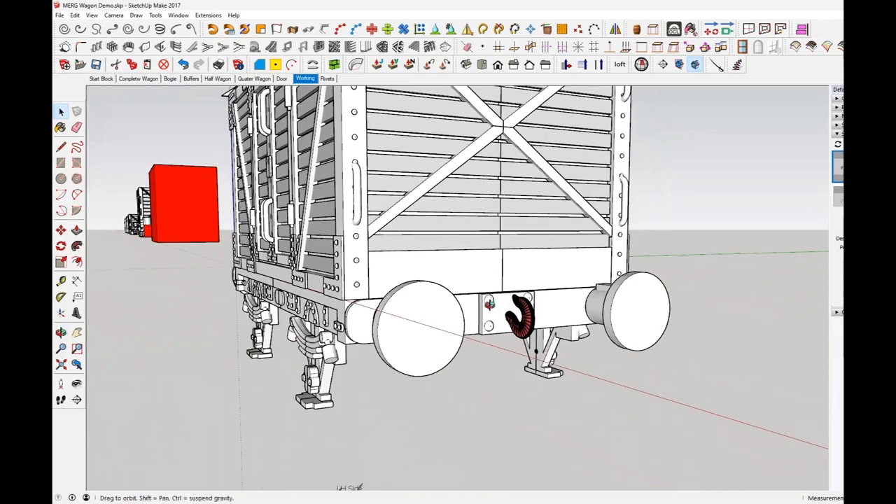
middle_drag(489, 305, 412, 314)
scroll(412, 314, up, 1)
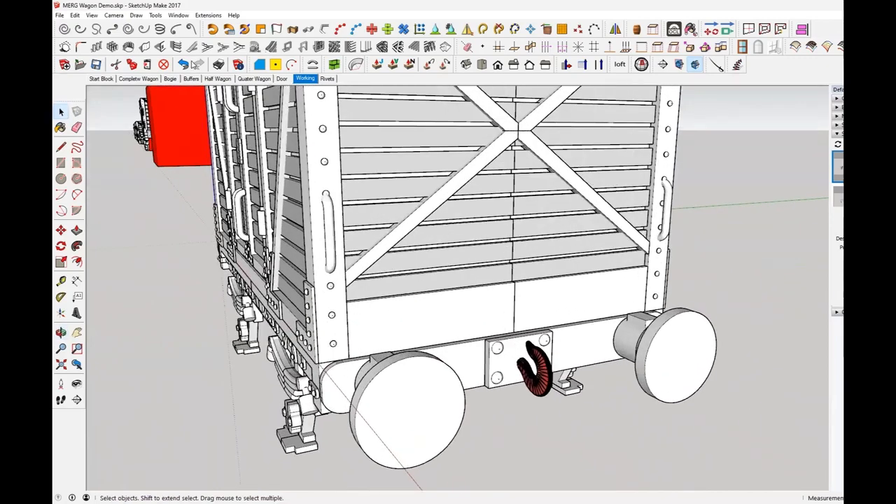
click(148, 65)
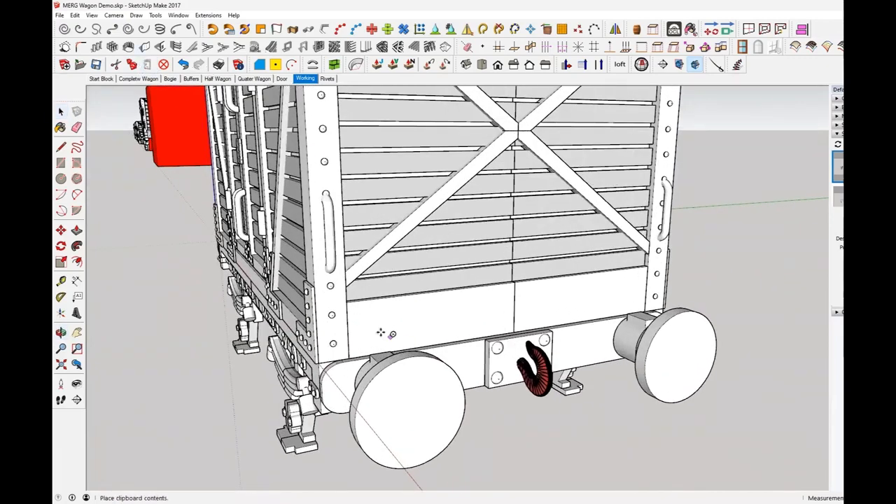
scroll(361, 329, up, 2)
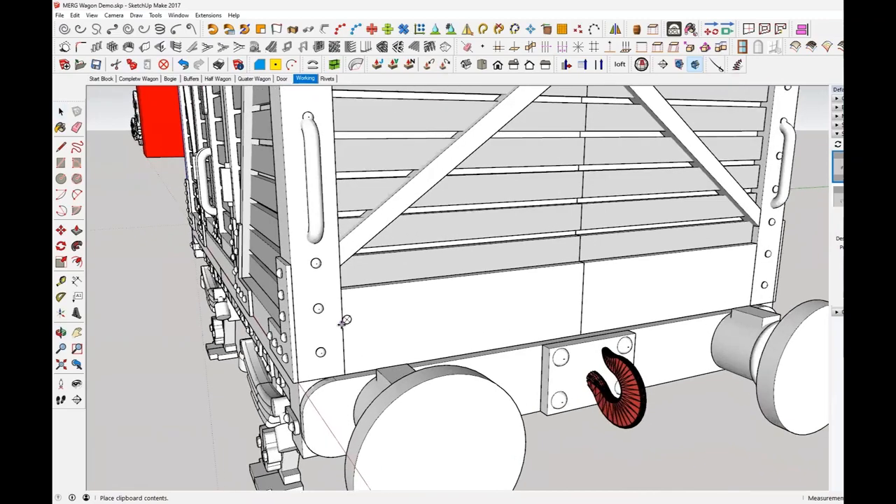
click(346, 320)
Step: Create a guide line parallel to the plank's top edge, running across the corner strip's second-lowest rivet
middle_drag(346, 317, 416, 301)
scroll(426, 311, up, 2)
click(60, 281)
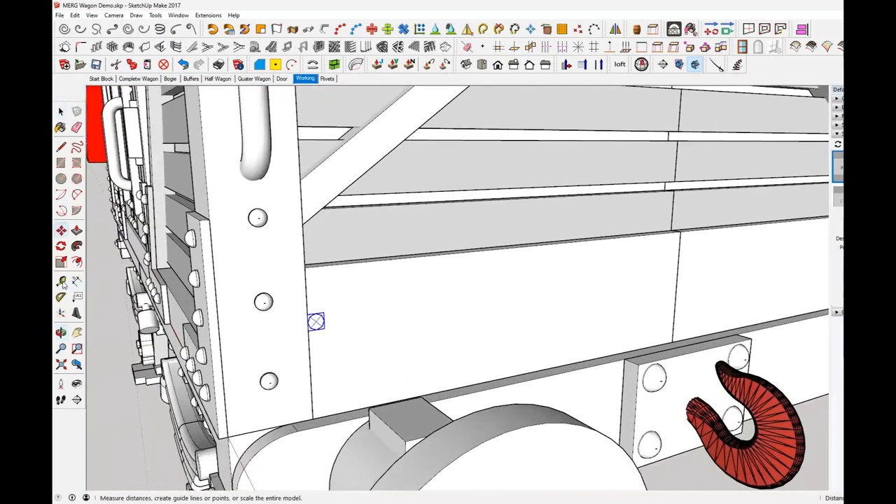
click(340, 264)
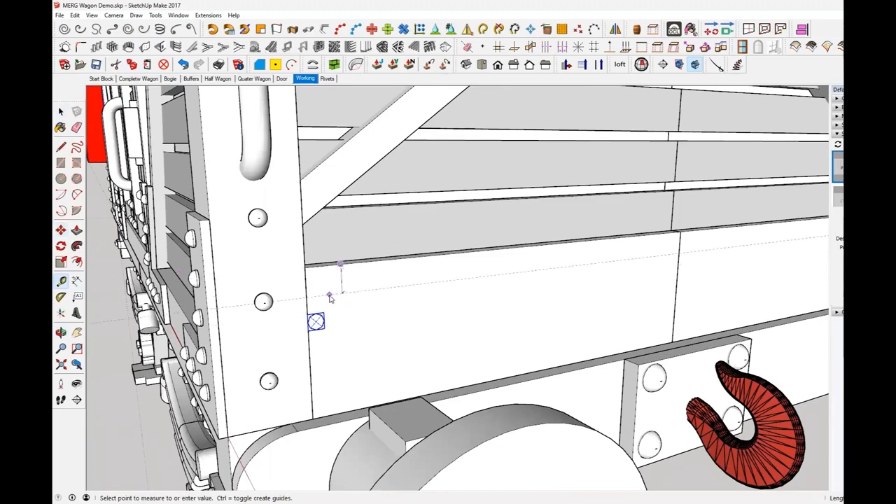
click(330, 297)
key(space)
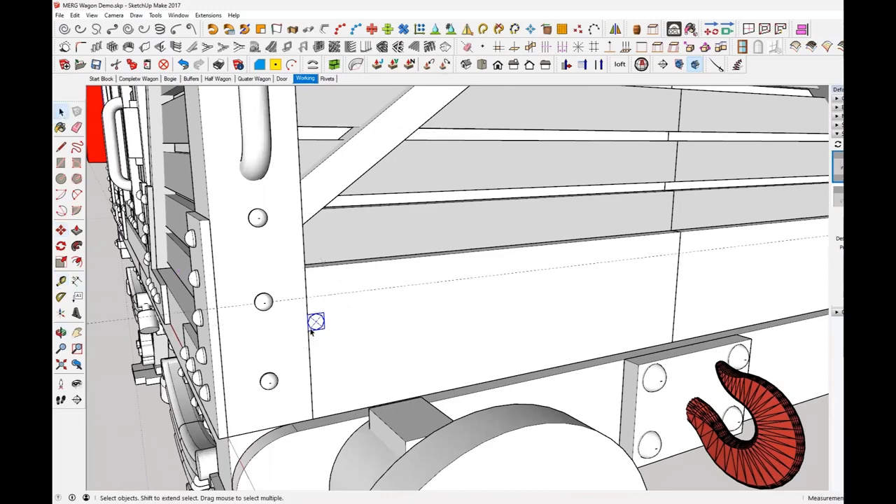
Step: Move the pasted rivet by its centre up onto the guide line, keeping it beside the corner strip
scroll(313, 332, up, 2)
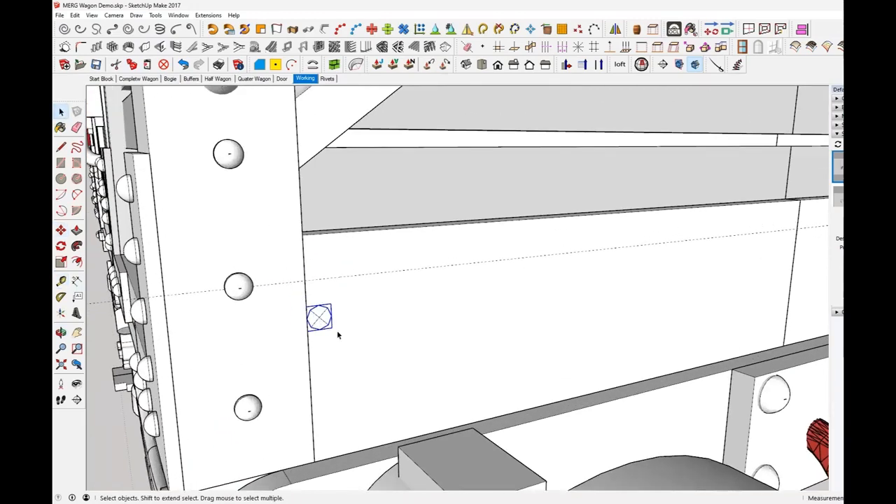
click(61, 230)
click(318, 318)
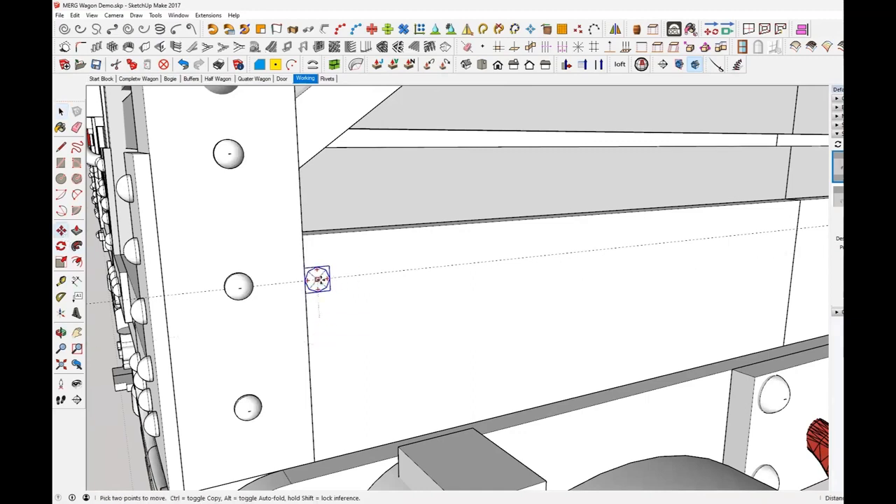
click(316, 280)
scroll(316, 280, up, 2)
middle_drag(317, 279, 215, 300)
key(space)
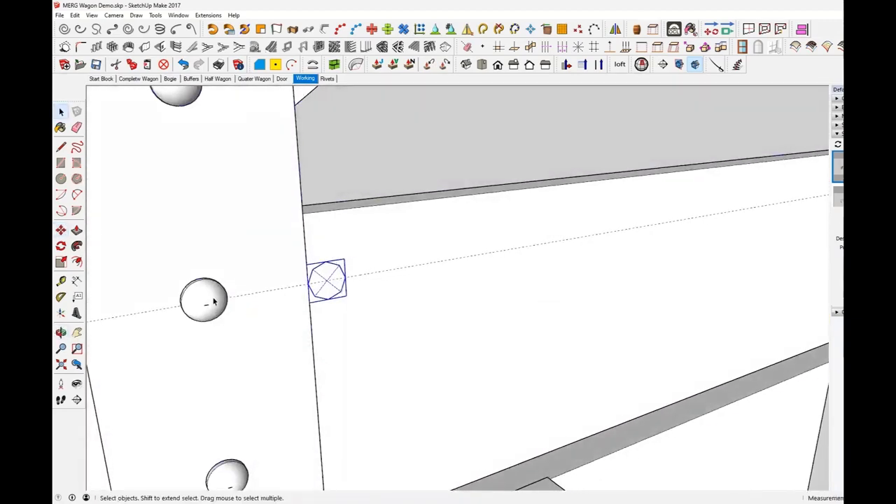
Step: Select the riveted wagon body, turn on the X-ray face style, and examine the existing rivets beside the pasted one
click(214, 301)
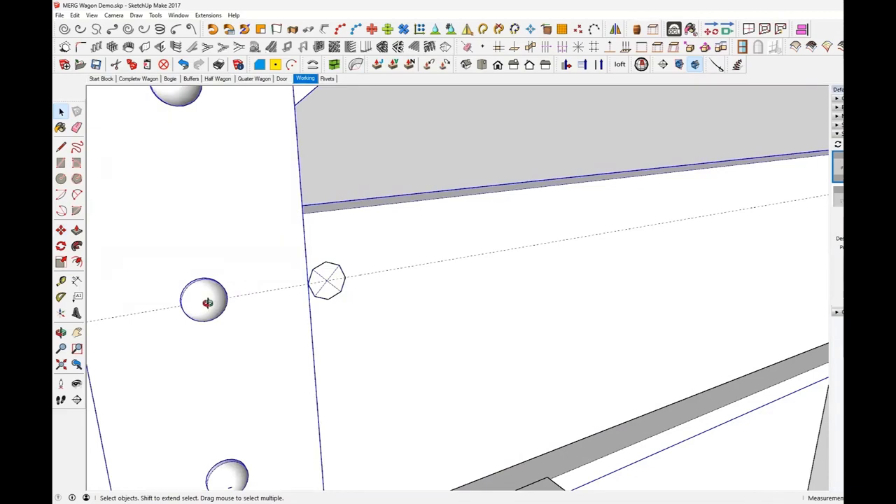
middle_drag(208, 302, 314, 286)
mouse_move(218, 320)
middle_down()
mouse_move(145, 314)
mouse_move(208, 311)
middle_up()
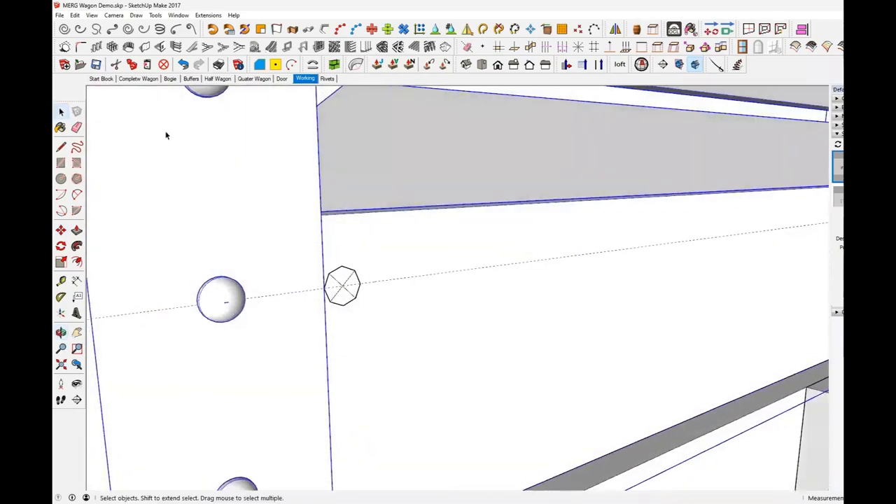
click(92, 15)
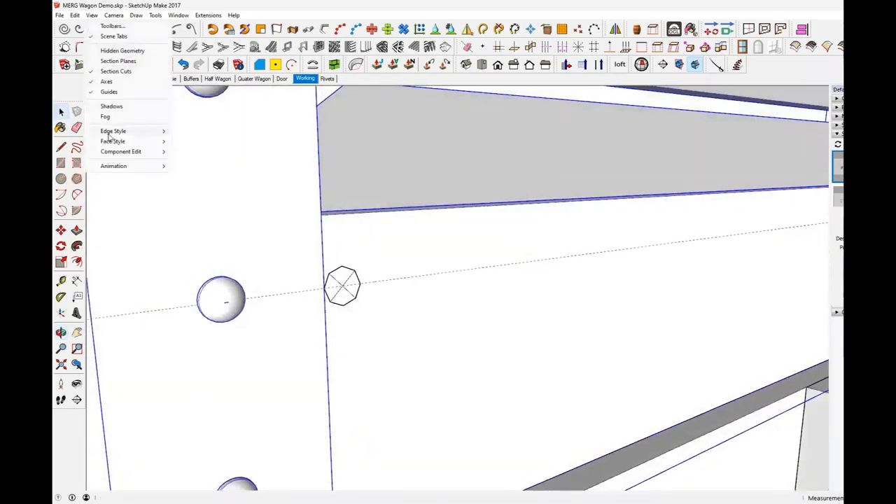
mouse_move(116, 142)
click(203, 142)
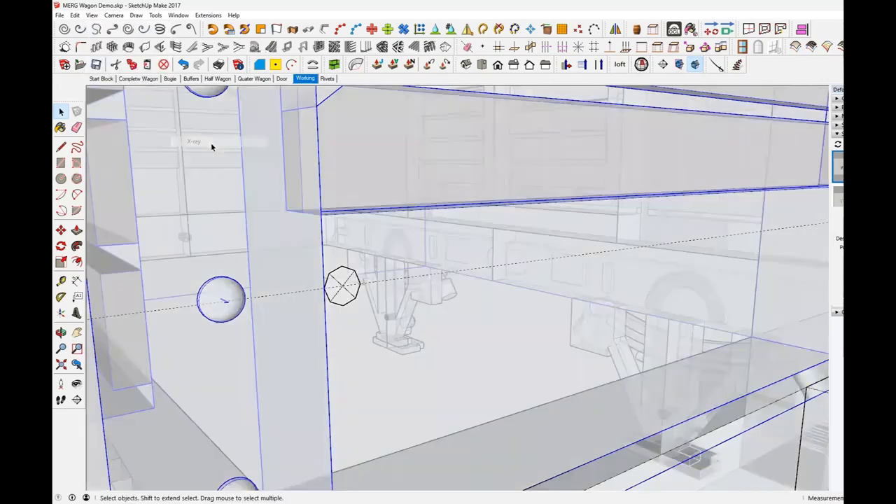
scroll(213, 306, up, 5)
middle_drag(216, 305, 300, 338)
scroll(282, 344, down, 6)
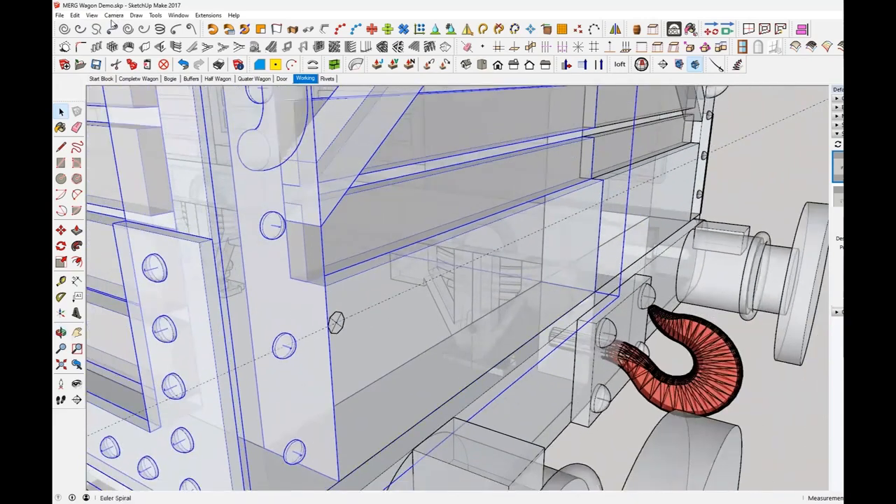
Step: Turn off the X-ray face style and deselect the wagon body
click(91, 15)
mouse_move(127, 141)
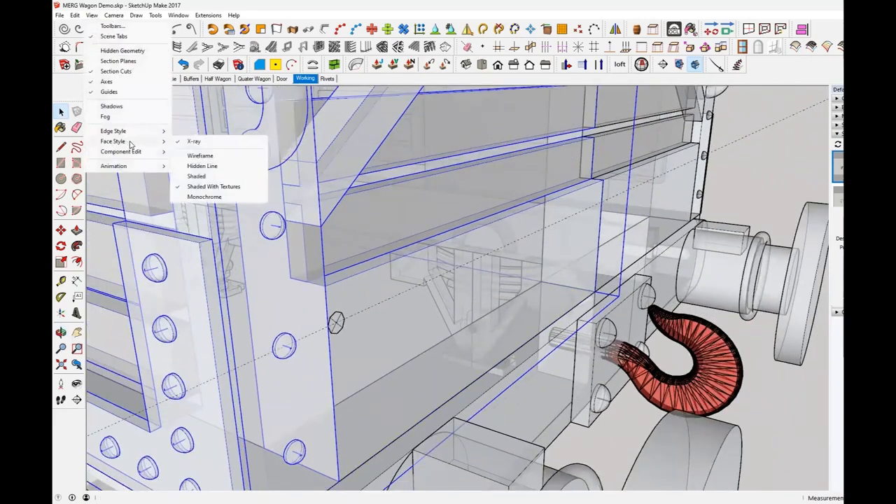
click(196, 142)
scroll(292, 297, up, 5)
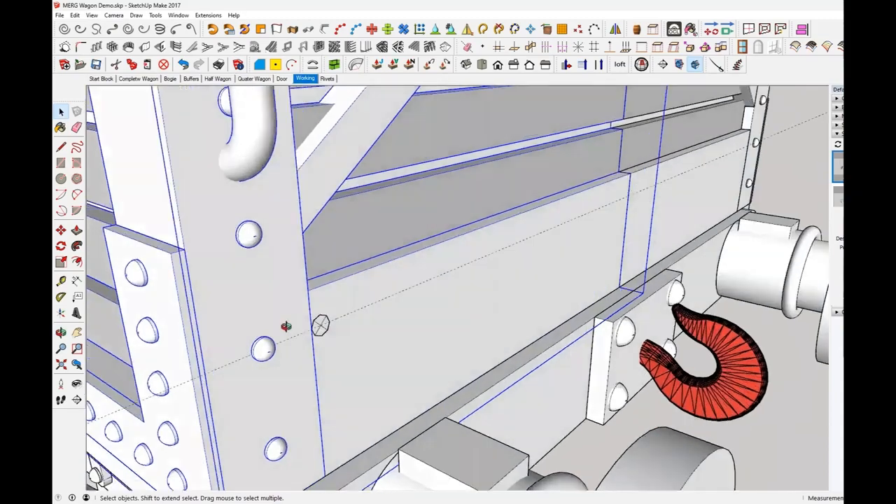
scroll(293, 297, down, 3)
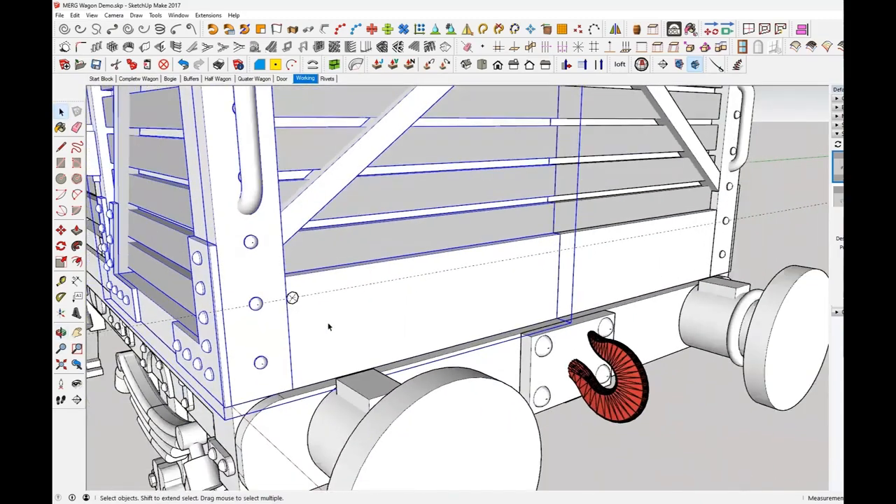
click(662, 478)
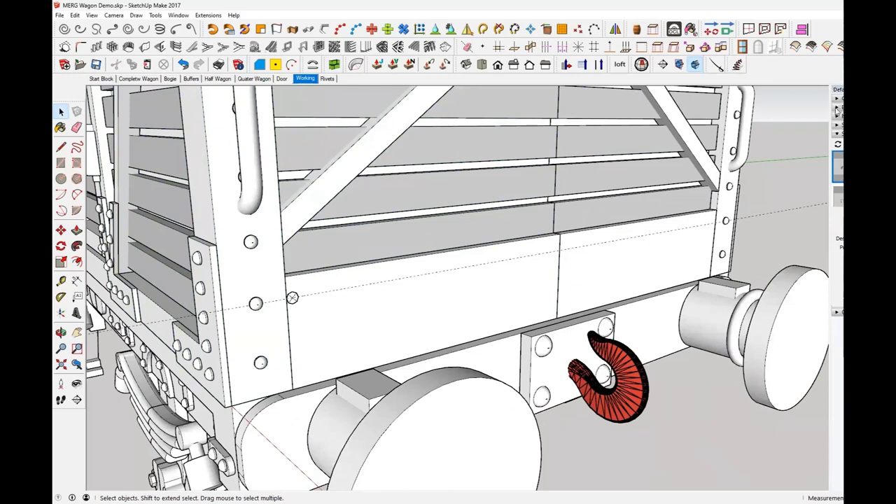
Step: Insert the domed rivet from the model's component library onto the lowest plank, just below the pasted octagonal rivet
click(834, 101)
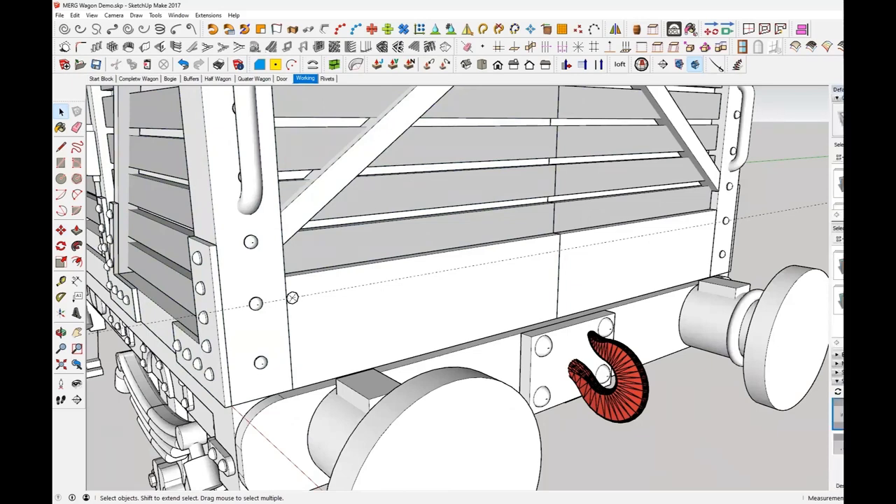
scroll(838, 187, down, 1)
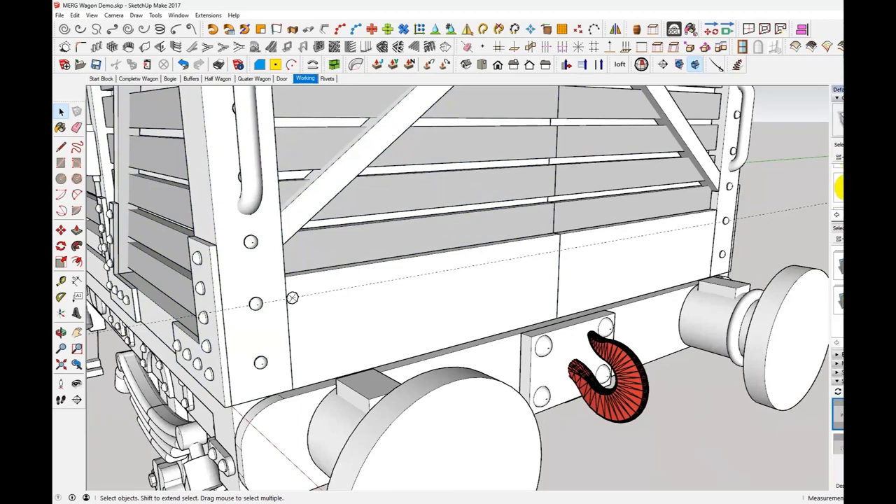
scroll(838, 187, down, 2)
scroll(837, 187, down, 1)
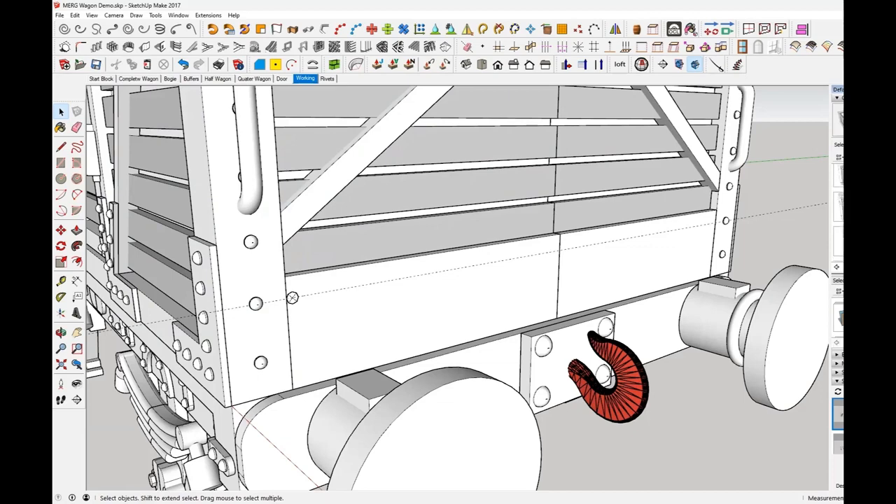
click(838, 214)
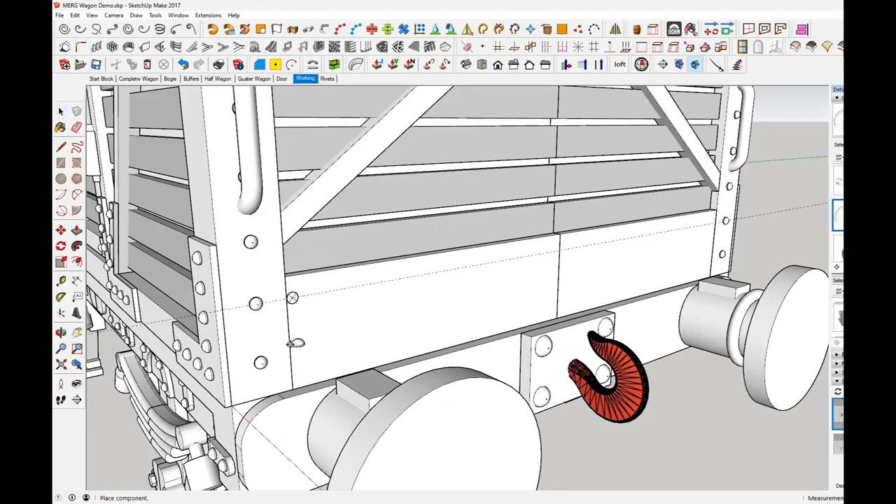
scroll(305, 326, up, 5)
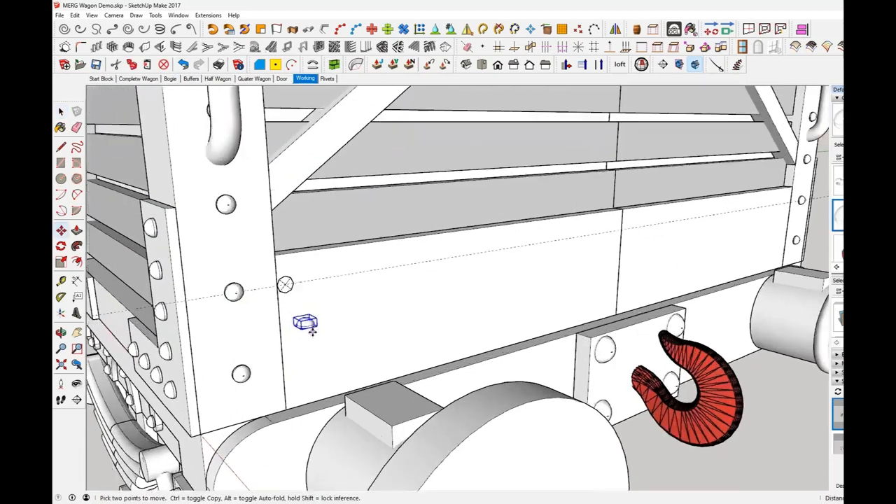
middle_drag(325, 342, 276, 322)
scroll(343, 324, up, 2)
scroll(340, 320, up, 3)
middle_drag(389, 315, 423, 305)
key(m)
key(space)
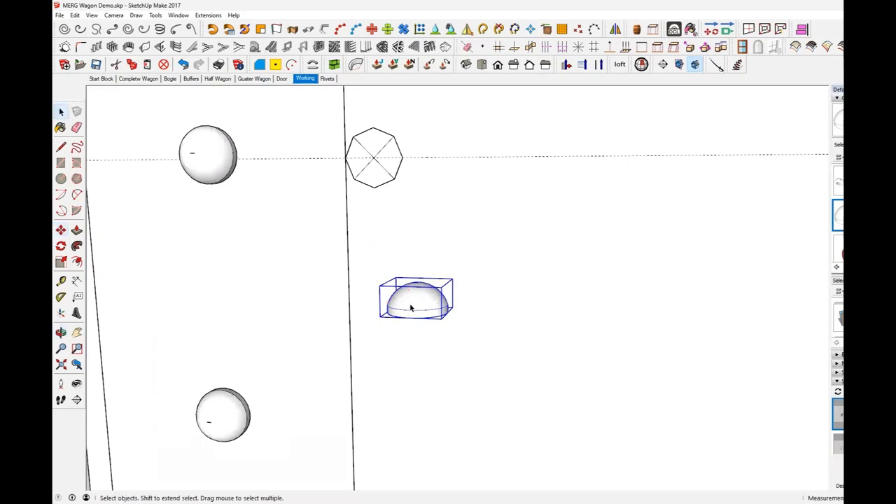
Step: Inspect the inserted domed rivet's component axes, then rotate the rivet 90 degrees about its flat base so it lies sideways
middle_drag(415, 310, 470, 216)
scroll(393, 308, up, 4)
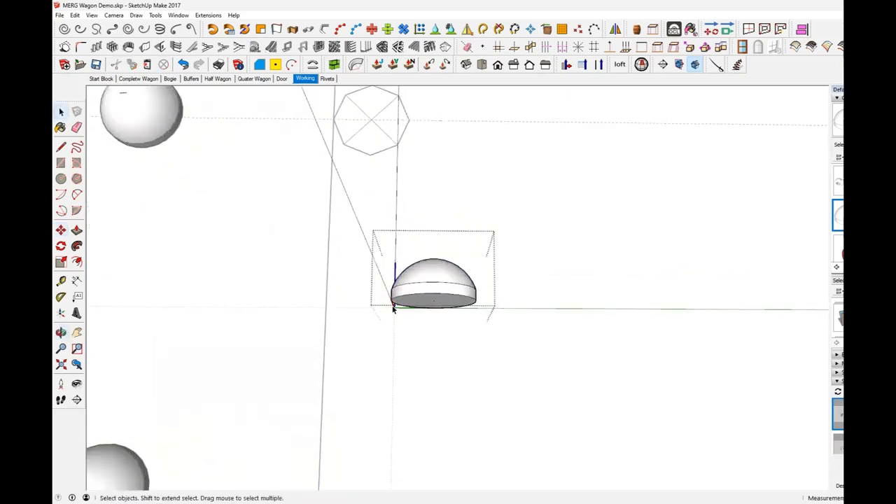
middle_drag(396, 306, 397, 342)
click(452, 365)
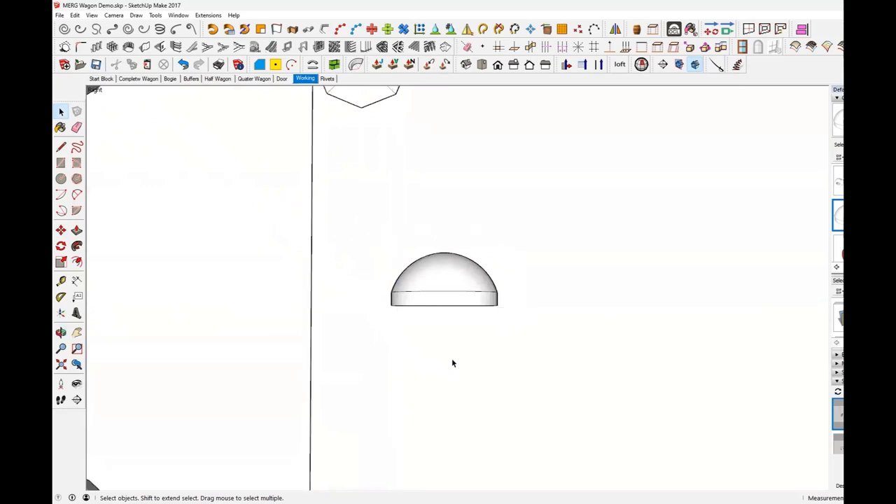
click(446, 299)
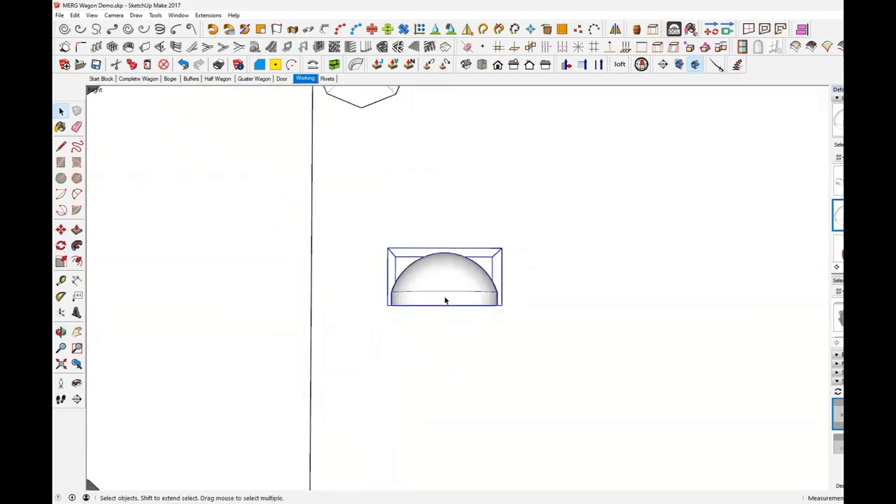
click(61, 245)
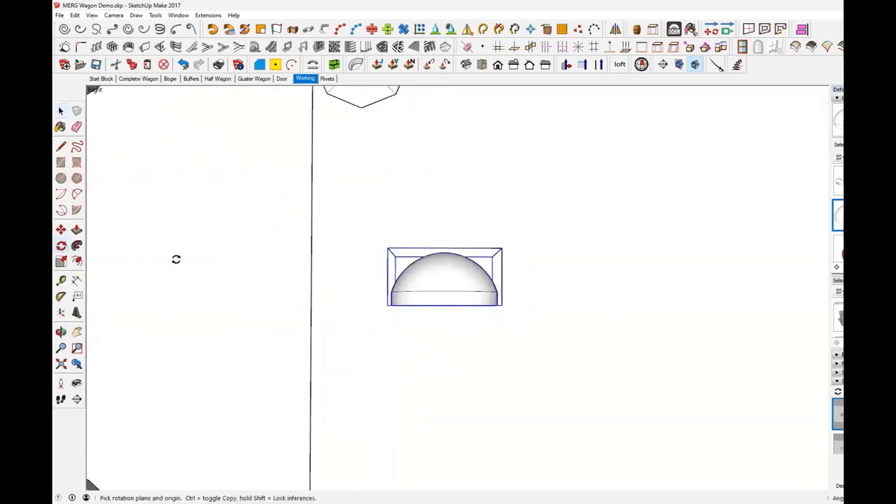
click(437, 306)
click(478, 305)
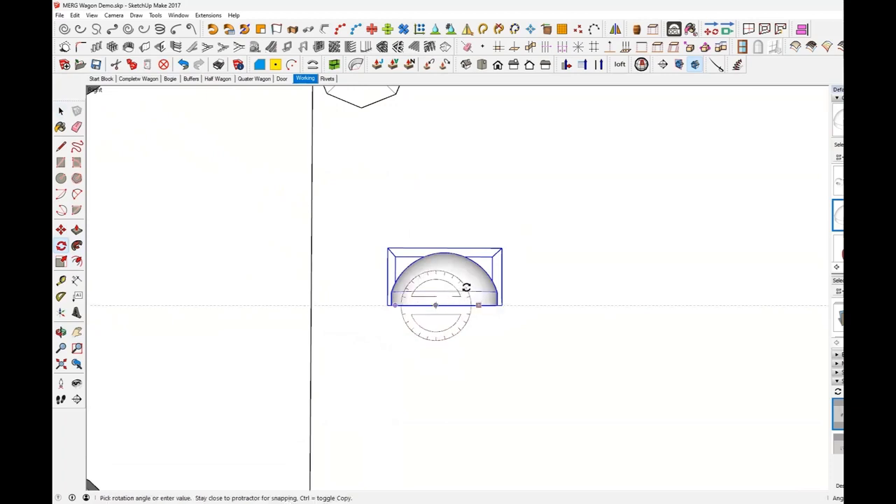
click(440, 270)
Step: Edit the domed rivet component and place the axes origin at the centre of its flat base, with blue pointing up
middle_drag(526, 312, 332, 364)
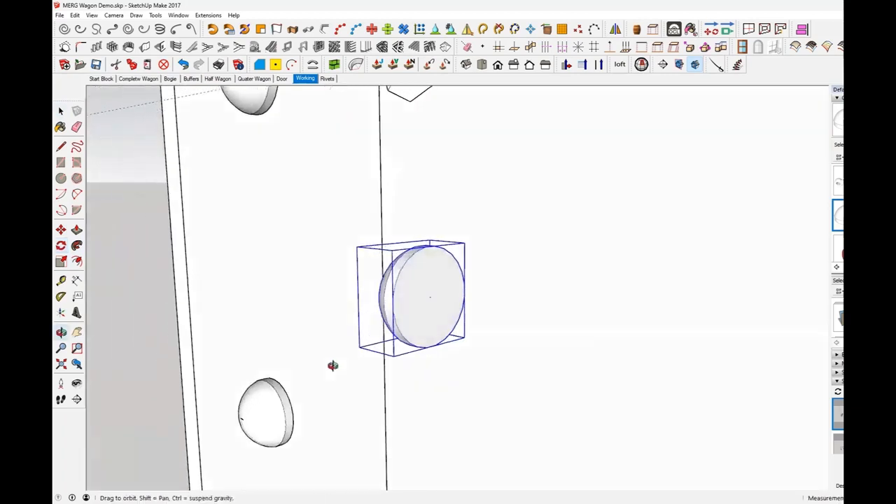
key(space)
double_click(431, 323)
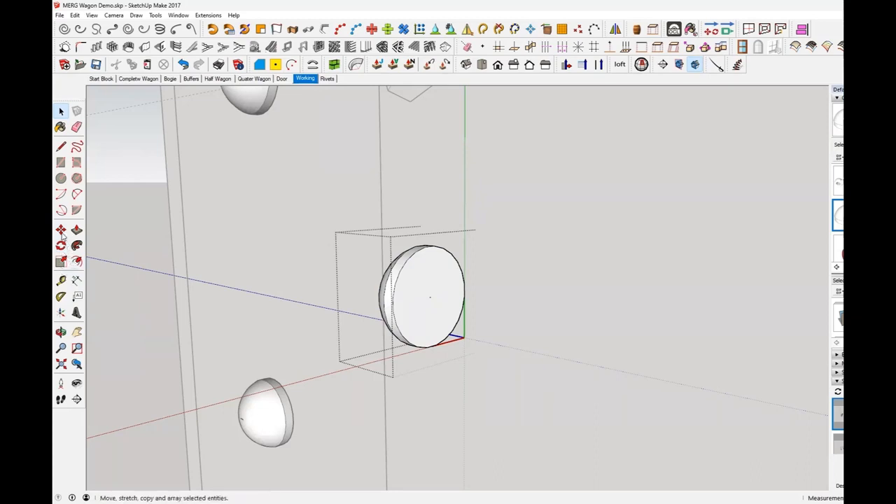
click(61, 312)
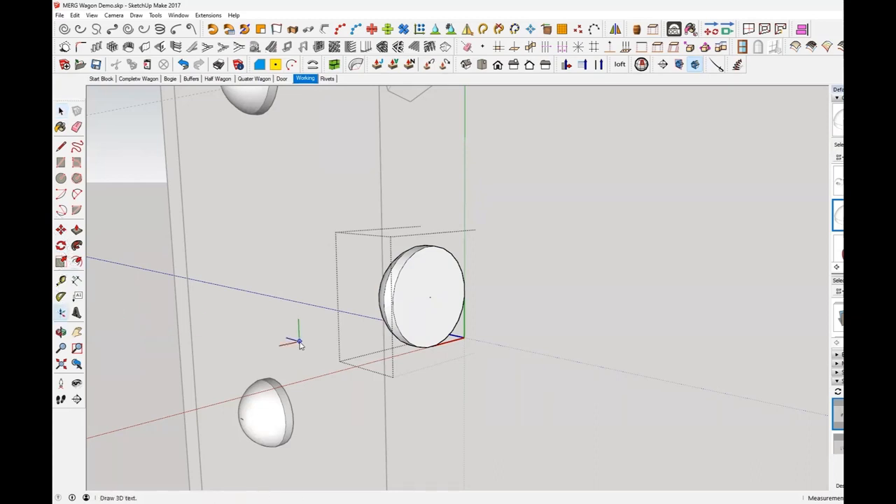
click(431, 300)
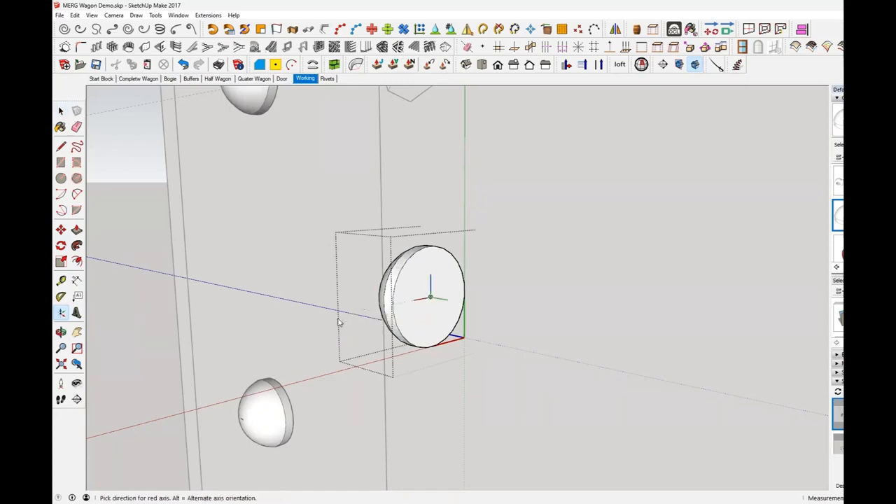
click(339, 322)
click(530, 323)
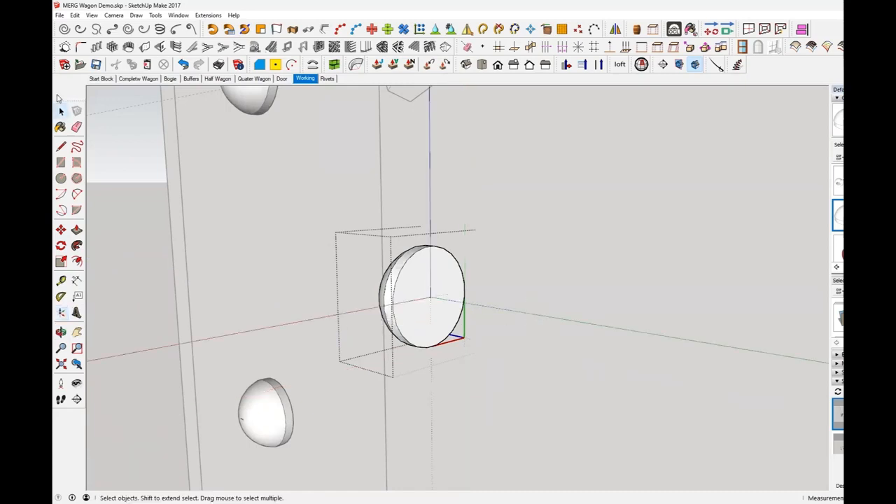
click(144, 311)
click(534, 283)
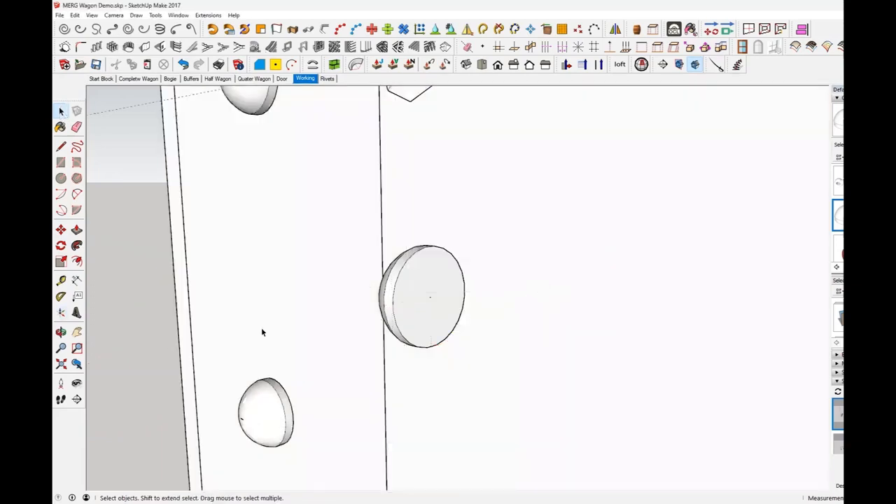
Step: Select all instances of the domed rivet and replace them with the low-polygon octagonal rivet component
middle_drag(118, 335, 449, 364)
middle_drag(422, 203, 442, 174)
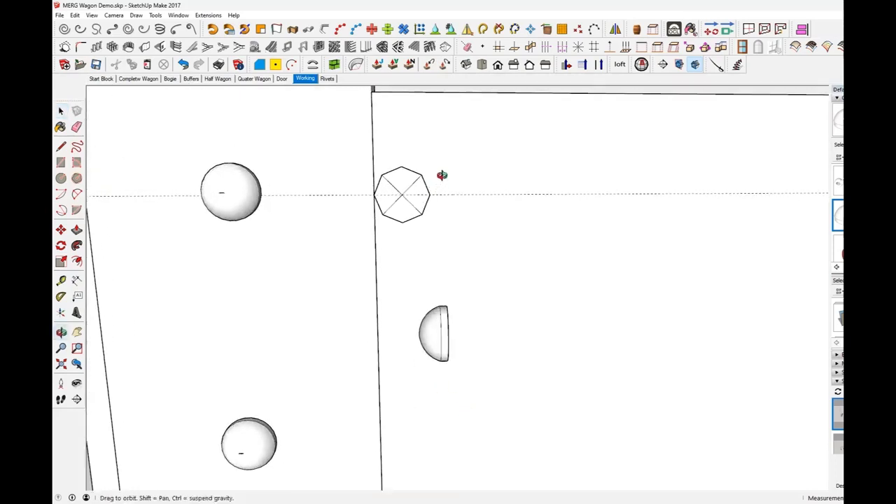
click(439, 339)
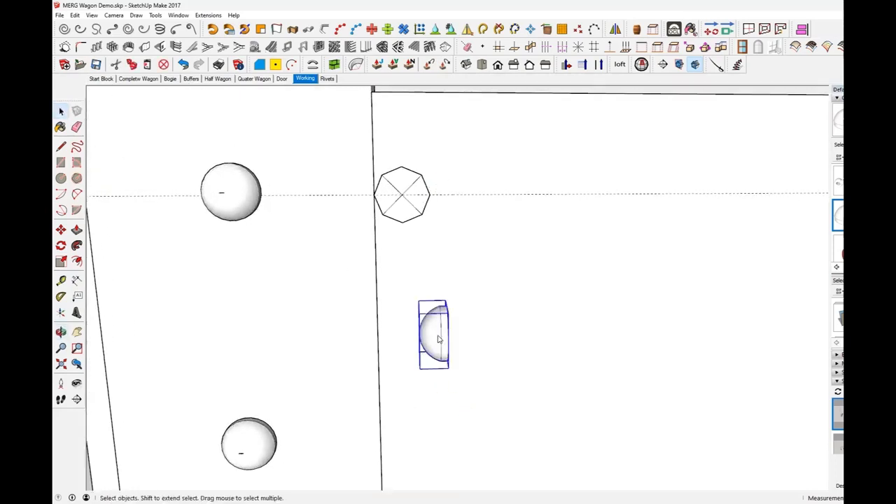
right_click(438, 338)
mouse_move(505, 422)
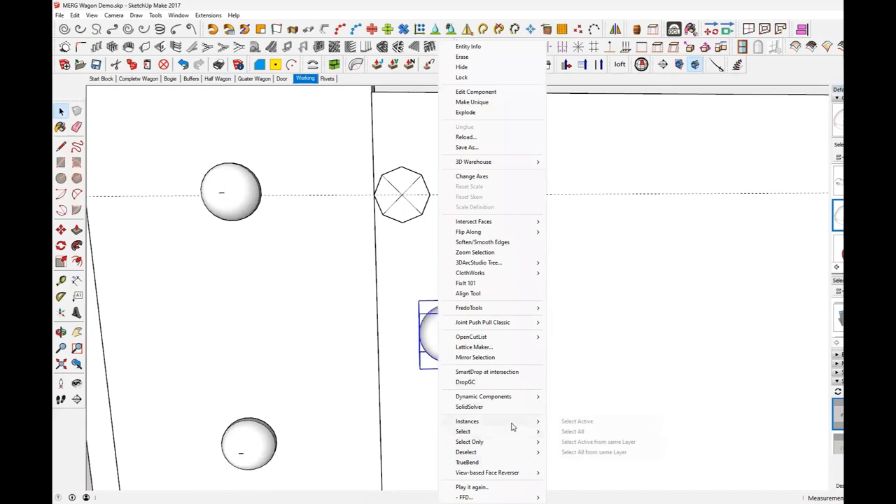
click(574, 431)
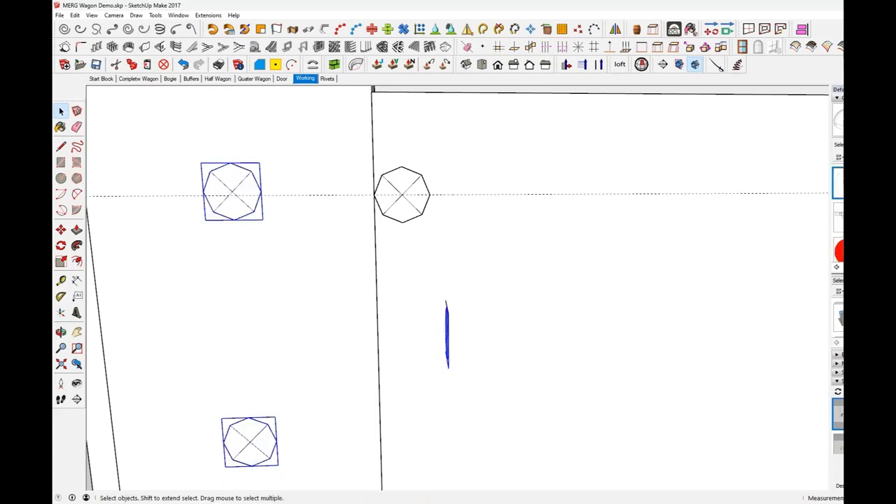
scroll(498, 334, down, 8)
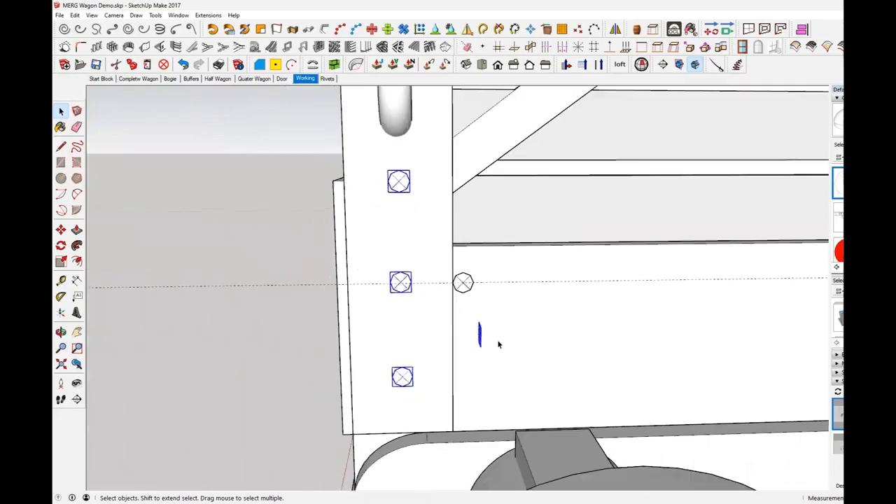
scroll(496, 349, down, 6)
middle_drag(496, 349, 652, 364)
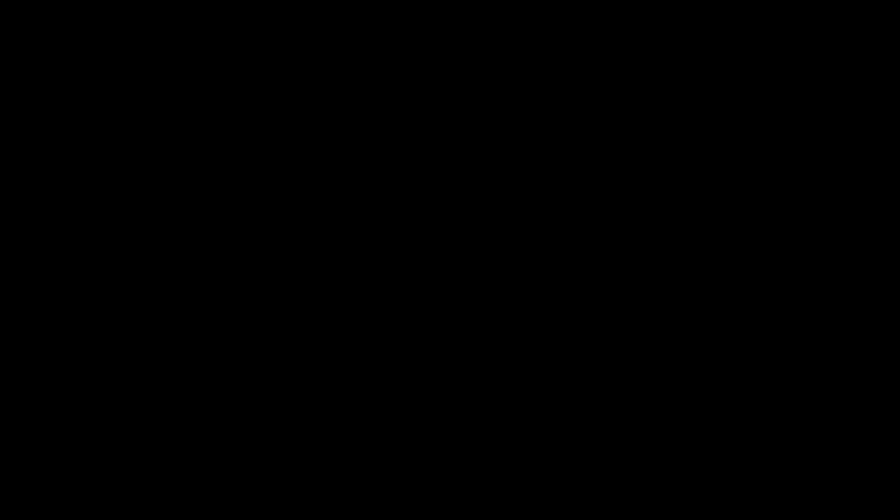